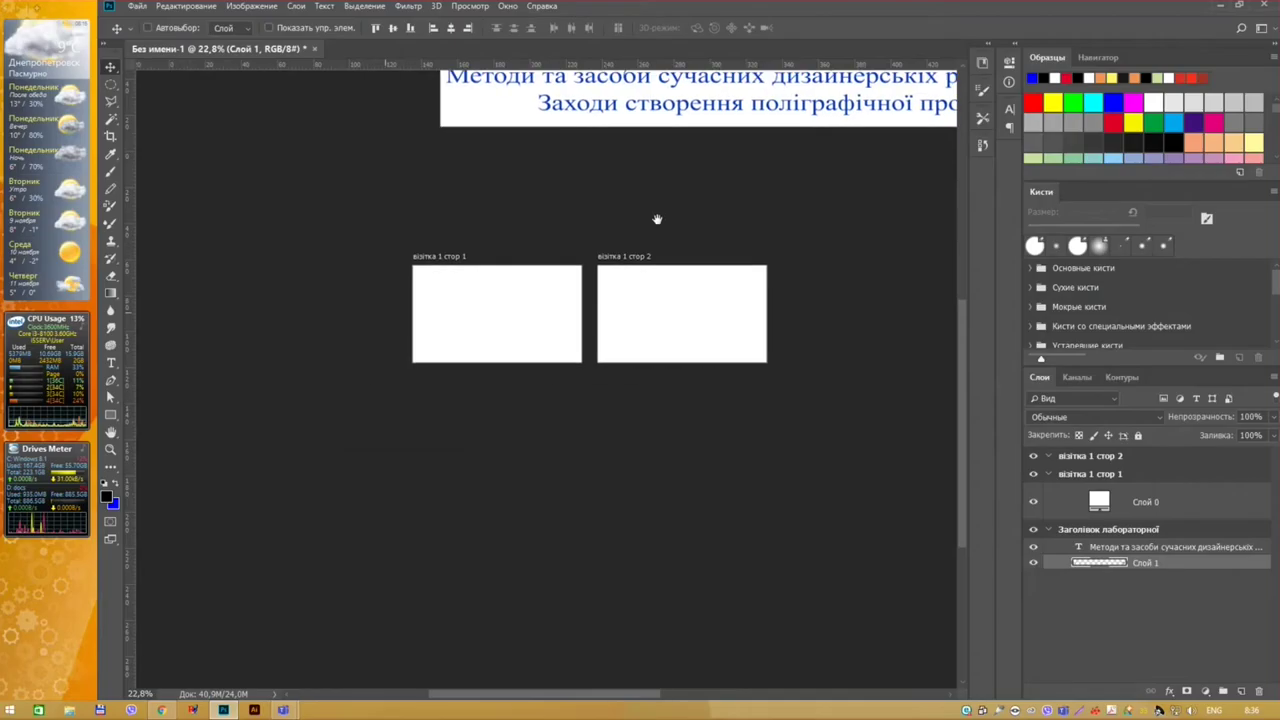
Zoom to about 78.7% on card 1's front side and pan to centre it
ctrl+click(477, 289)
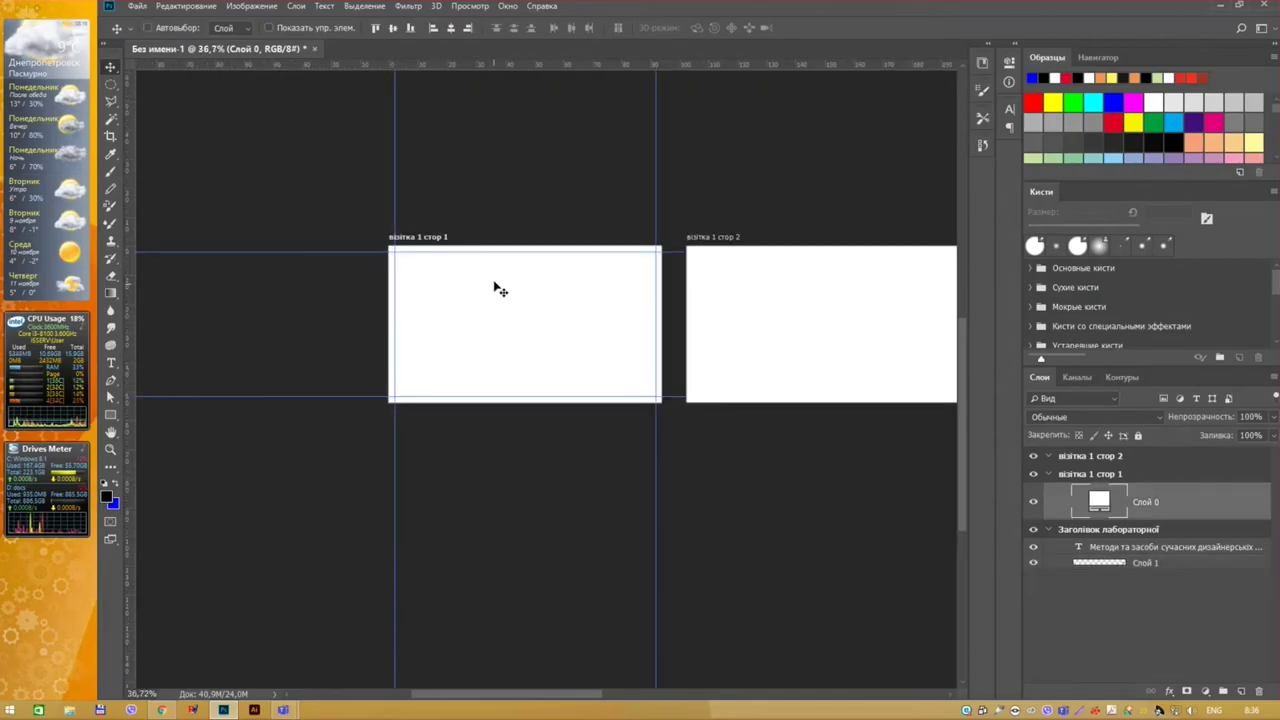
scroll(494, 288, up, 5)
scroll(508, 303, up, 3)
drag(634, 269, 592, 229)
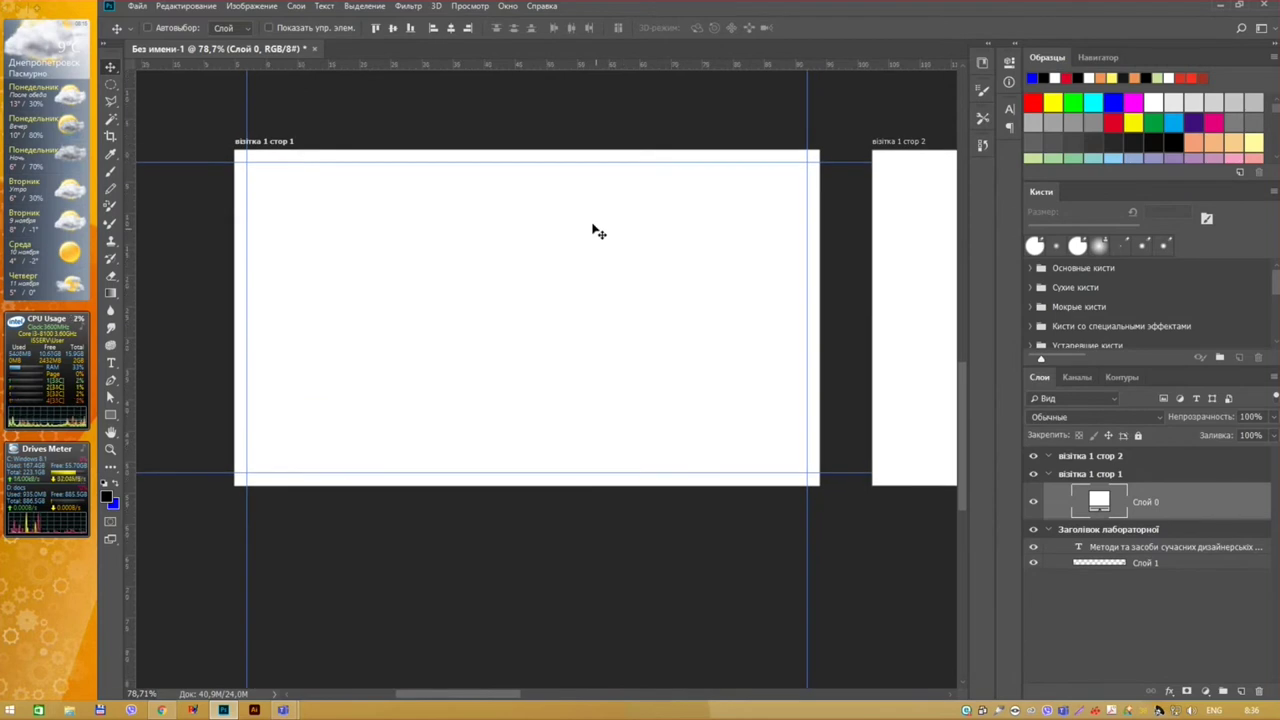
Set up a dark grey Pen shape and place its first point at the card's top-left corner
click(111, 381)
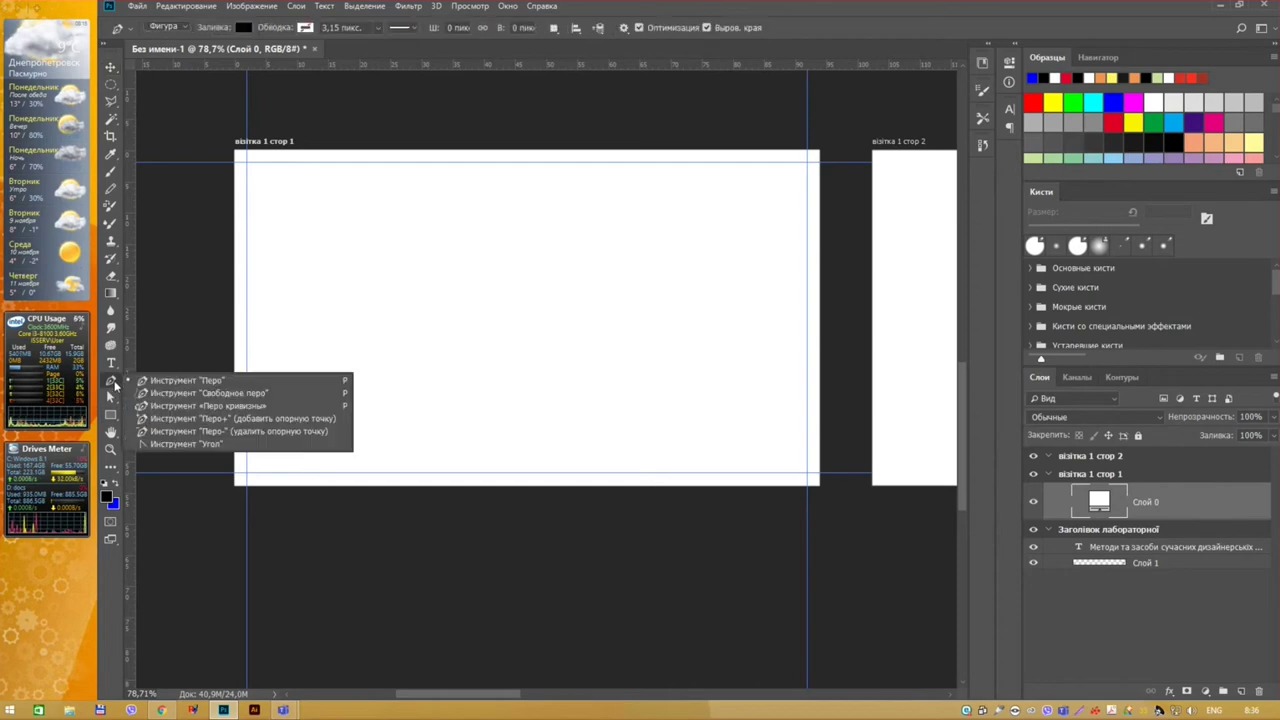
click(198, 383)
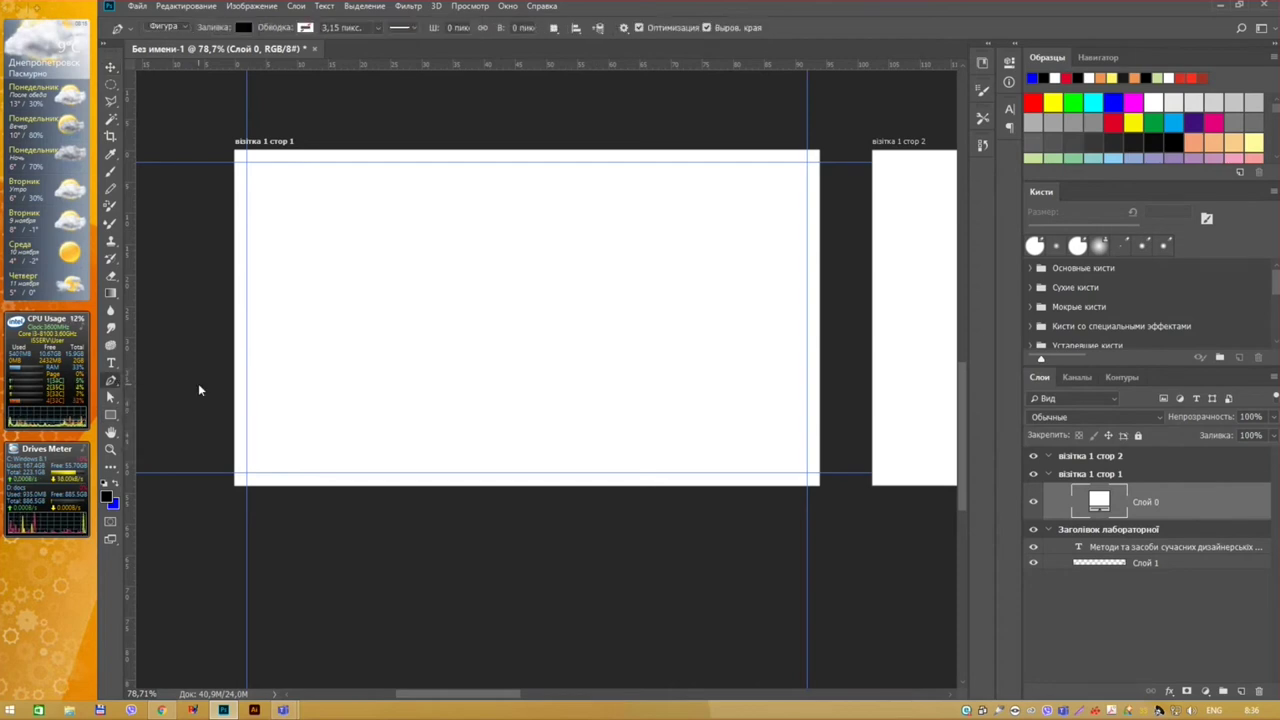
click(244, 28)
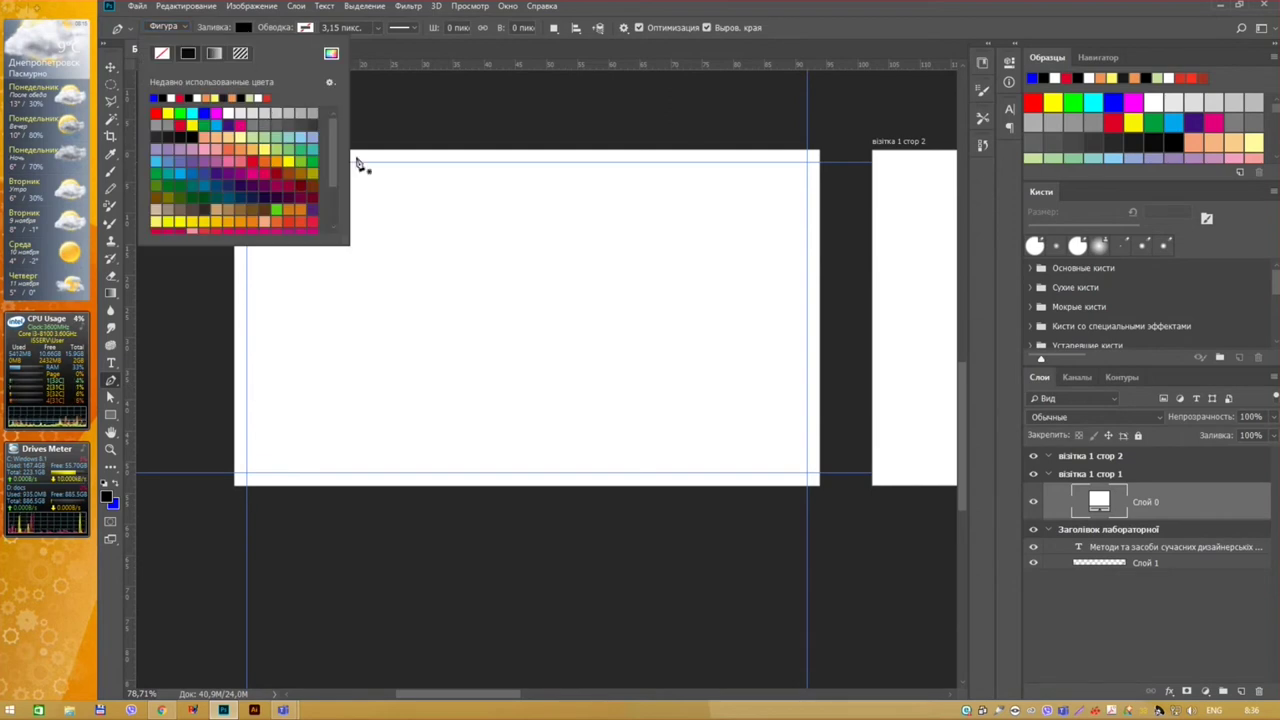
click(160, 130)
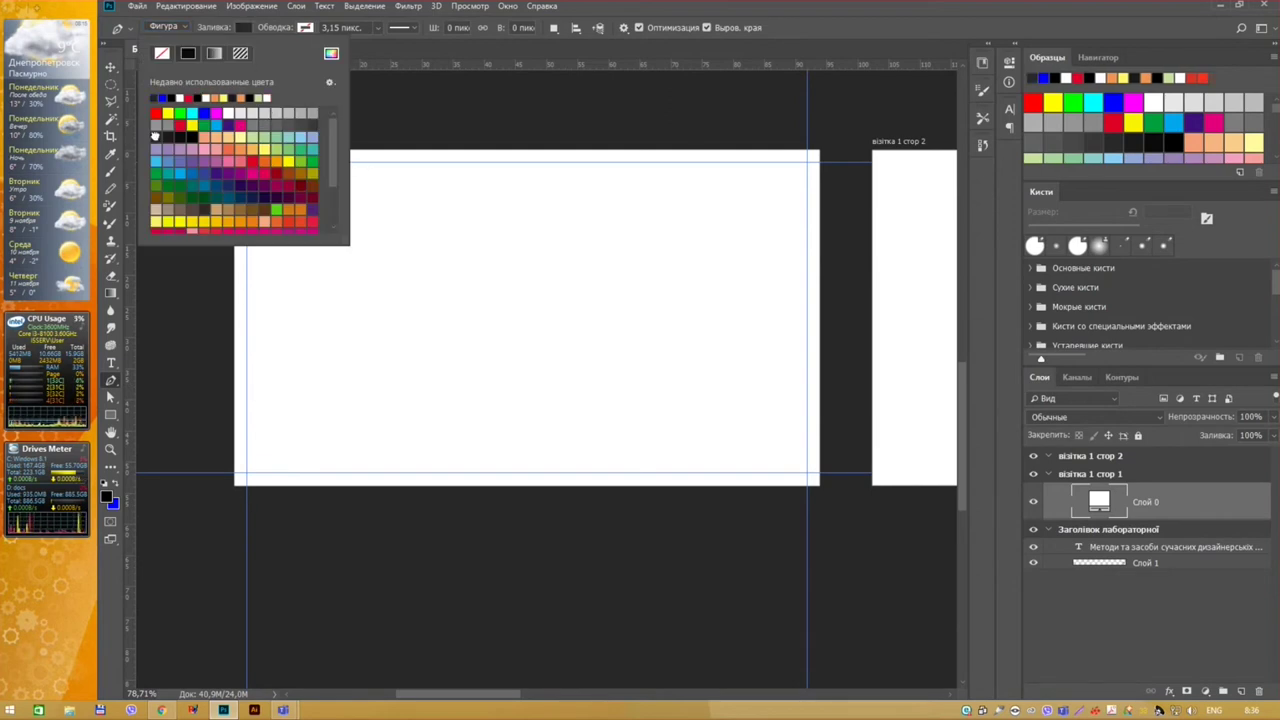
click(749, 20)
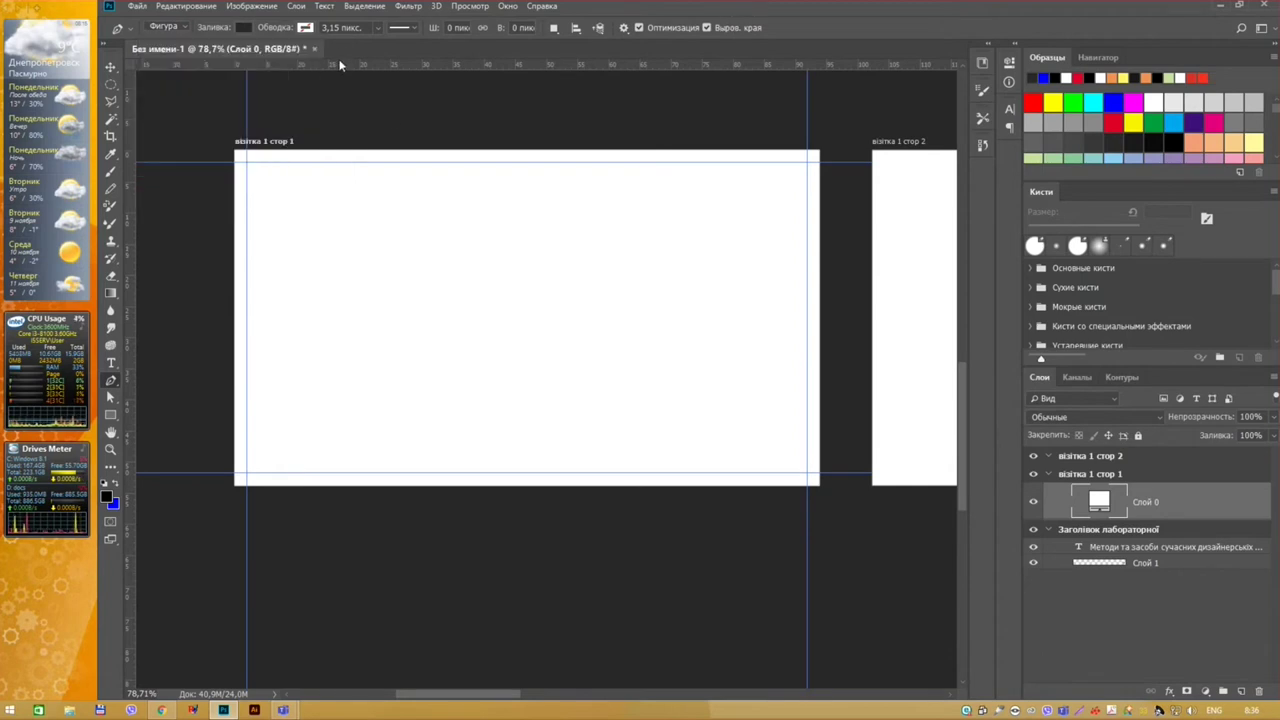
click(305, 28)
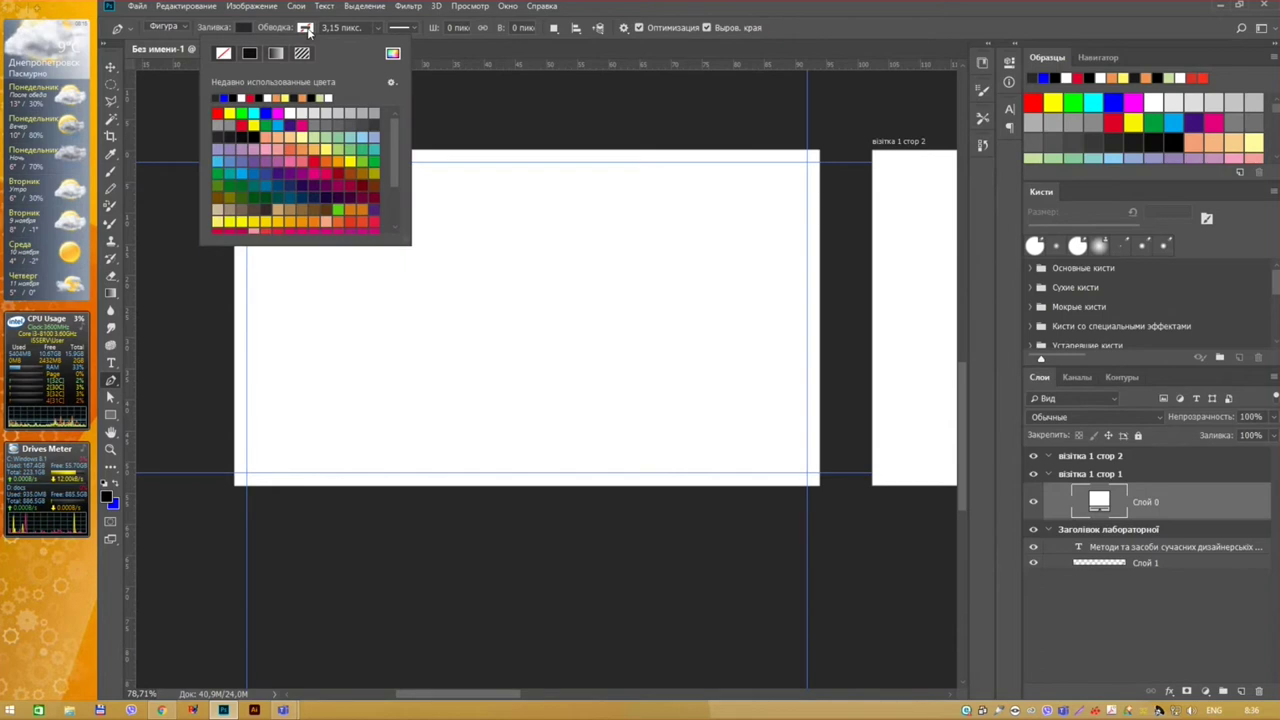
click(308, 31)
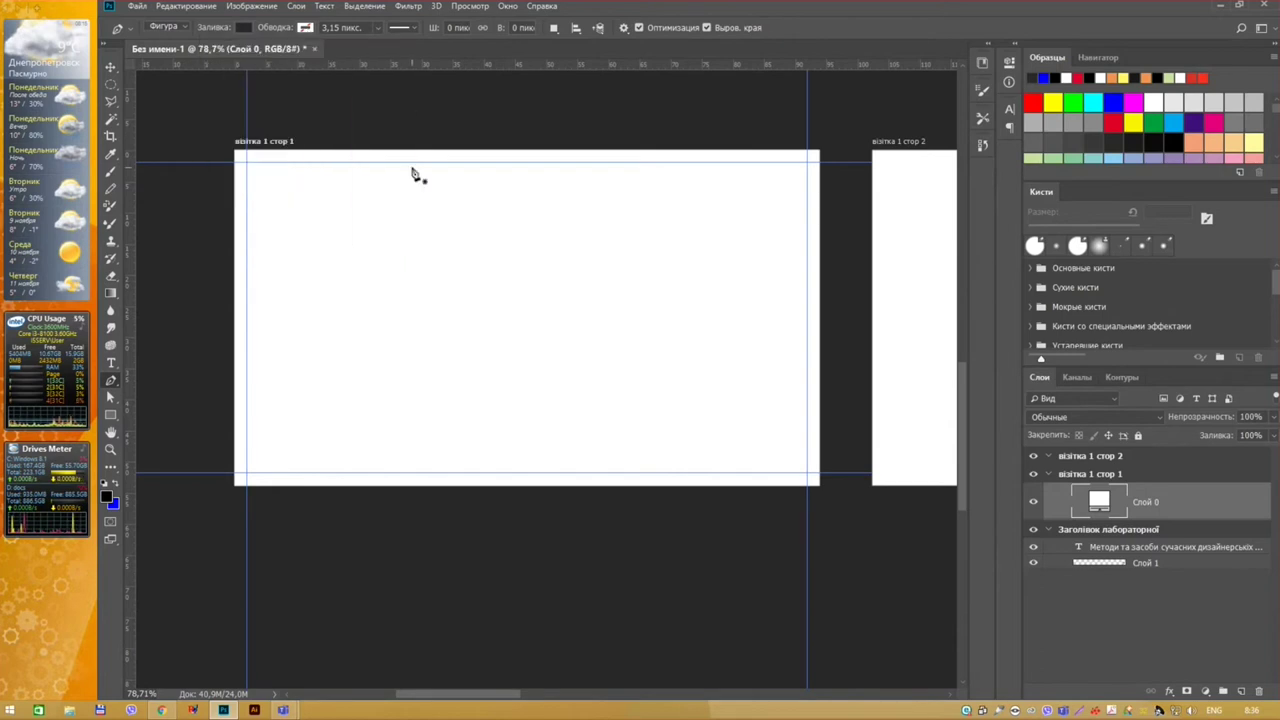
click(241, 158)
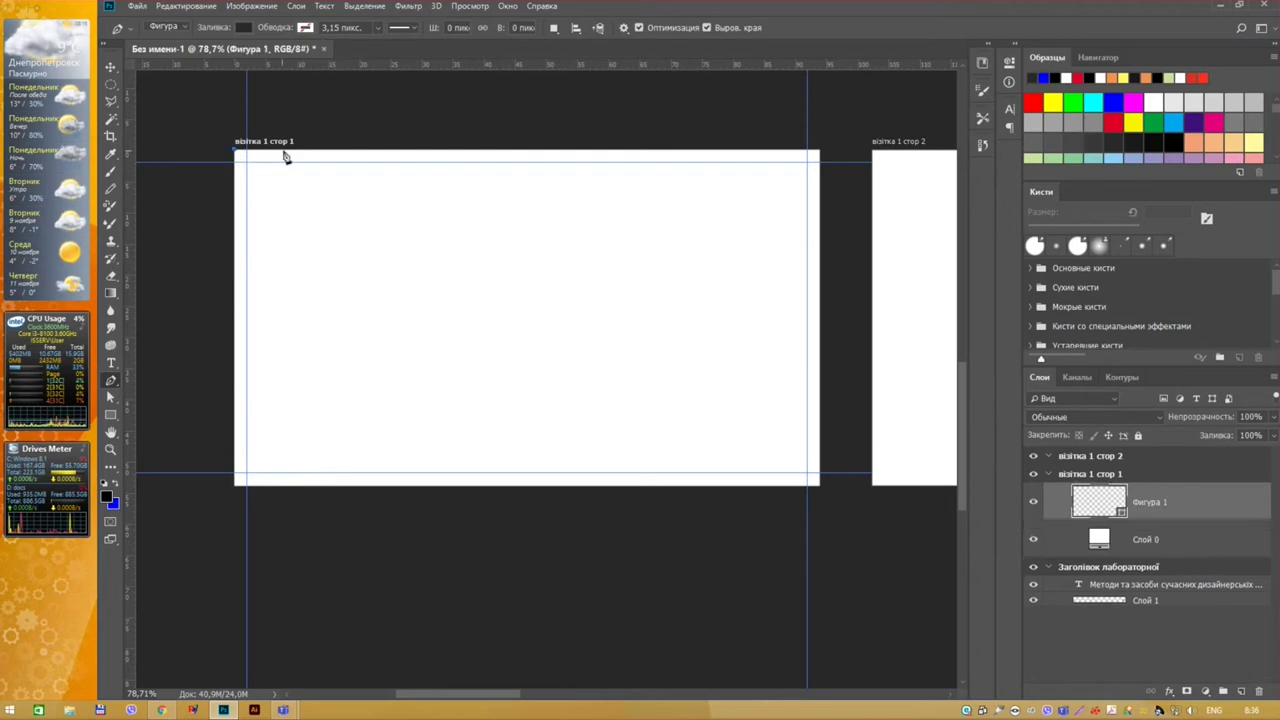
Draw a closed shape over the card's left part with curved anchors at middle and bottom
click(424, 149)
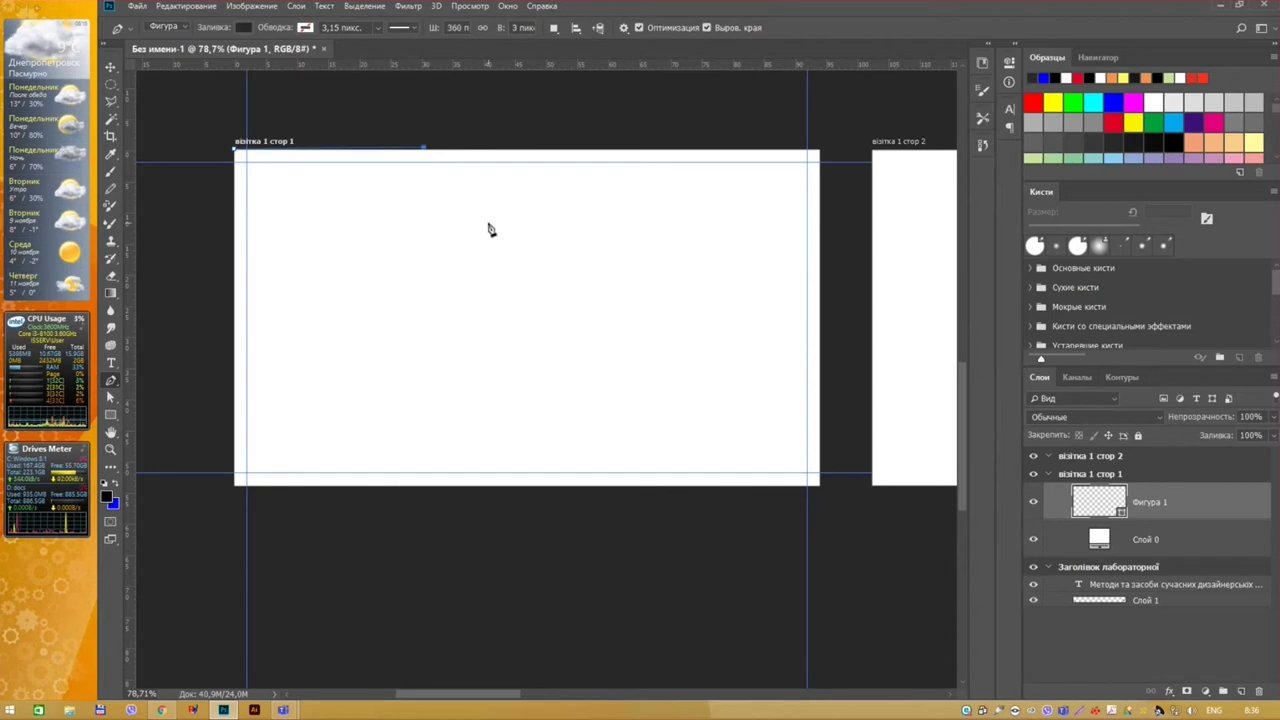
click(475, 383)
drag(475, 385, 468, 434)
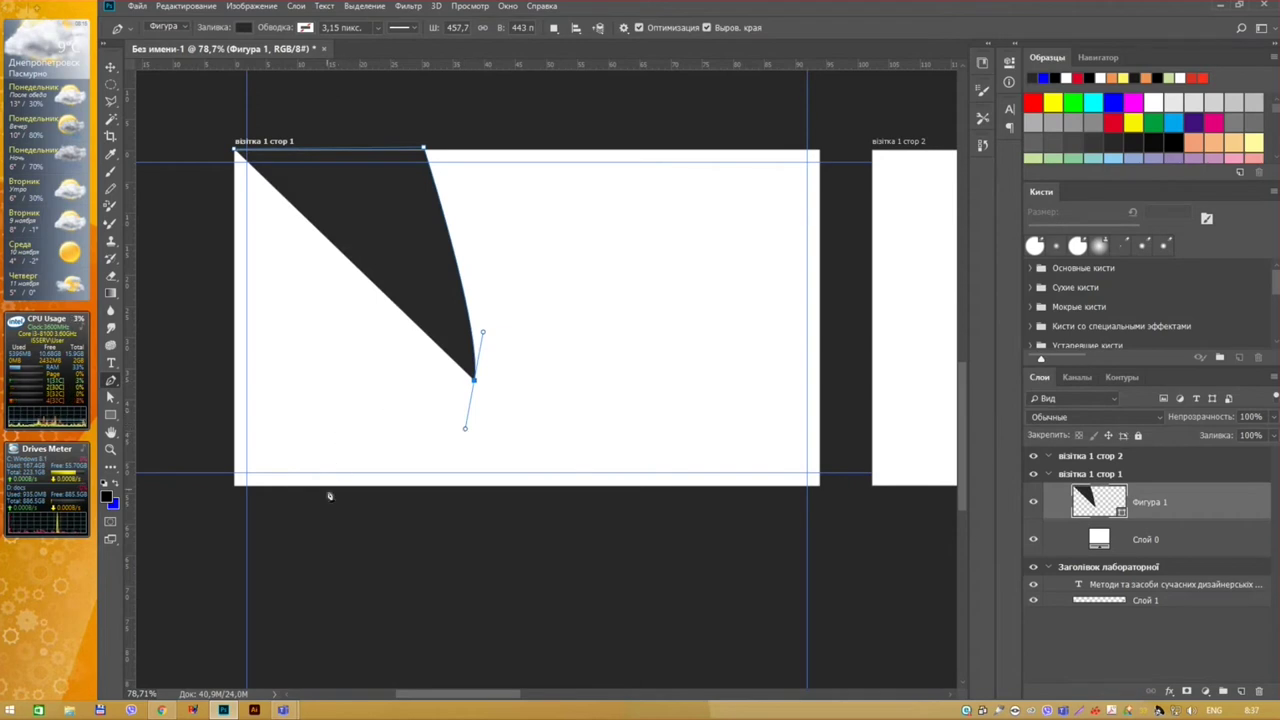
mouse_move(323, 493)
mouse_down()
mouse_move(344, 566)
mouse_move(331, 571)
mouse_up()
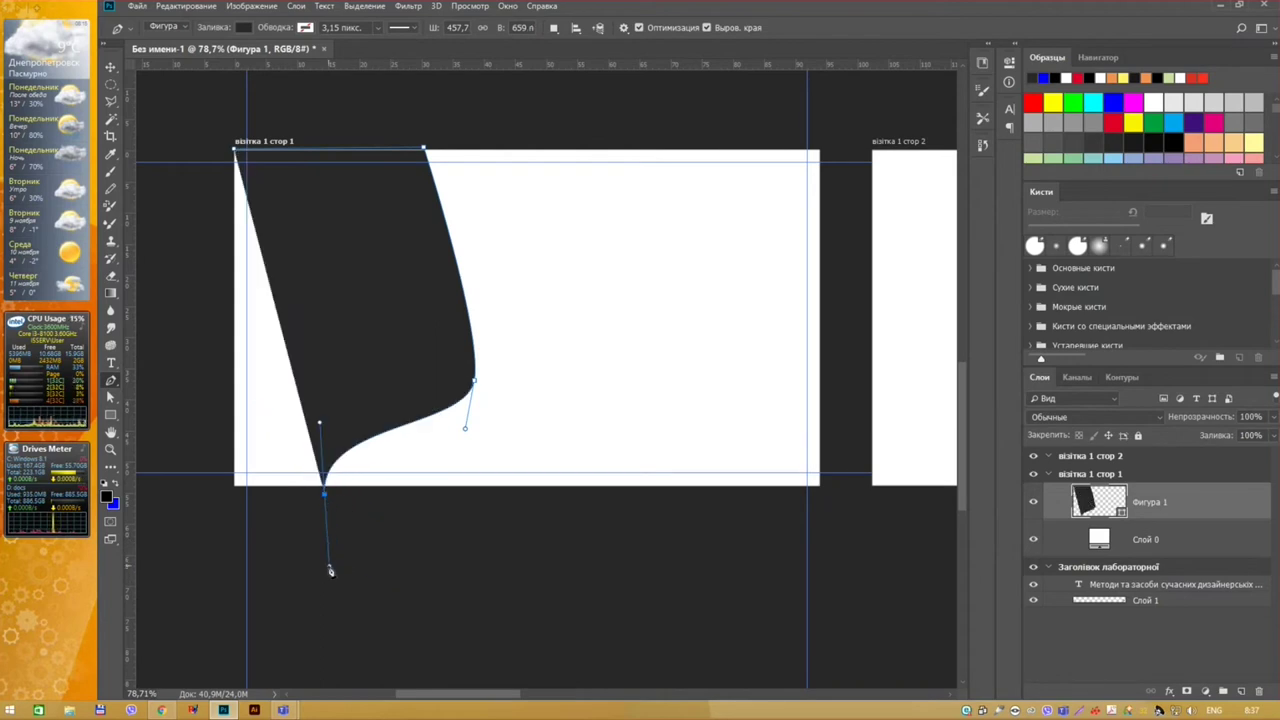
click(237, 494)
click(237, 156)
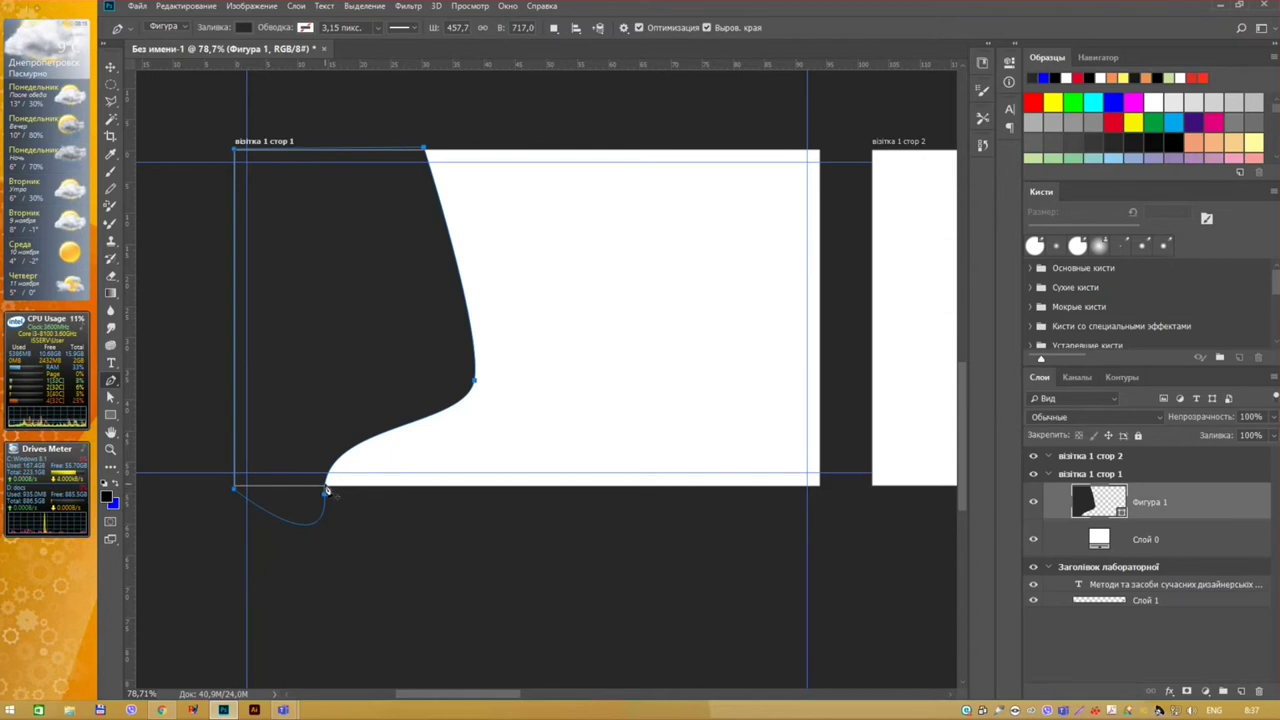
ctrl+click(474, 392)
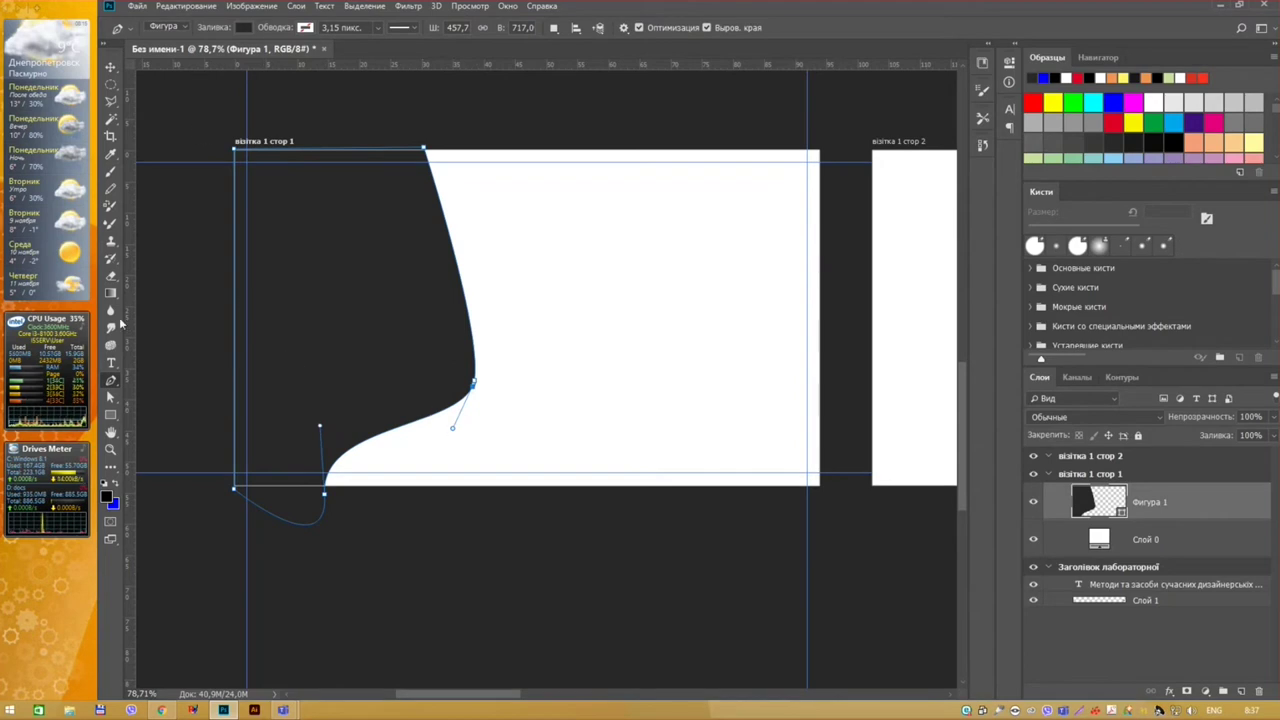
click(110, 397)
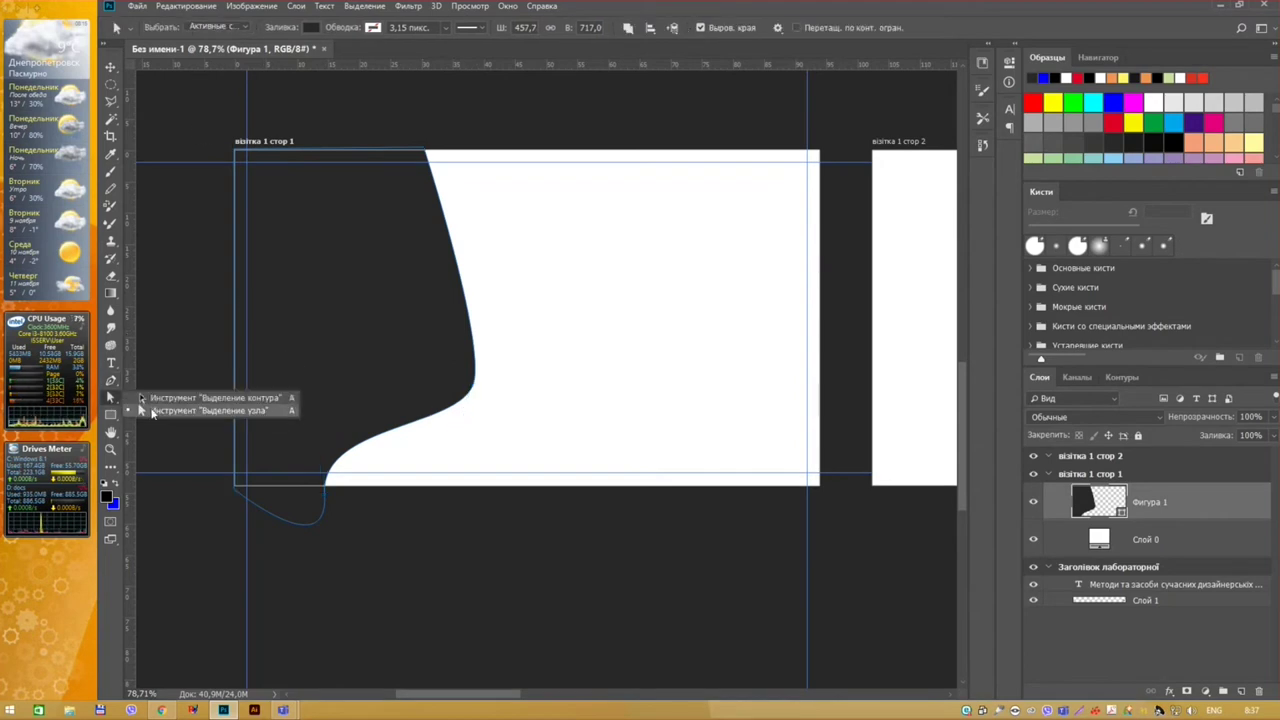
Drag anchor handles so the right edge bulges above the middle and sweeps concavely to the bottom
click(200, 393)
click(474, 385)
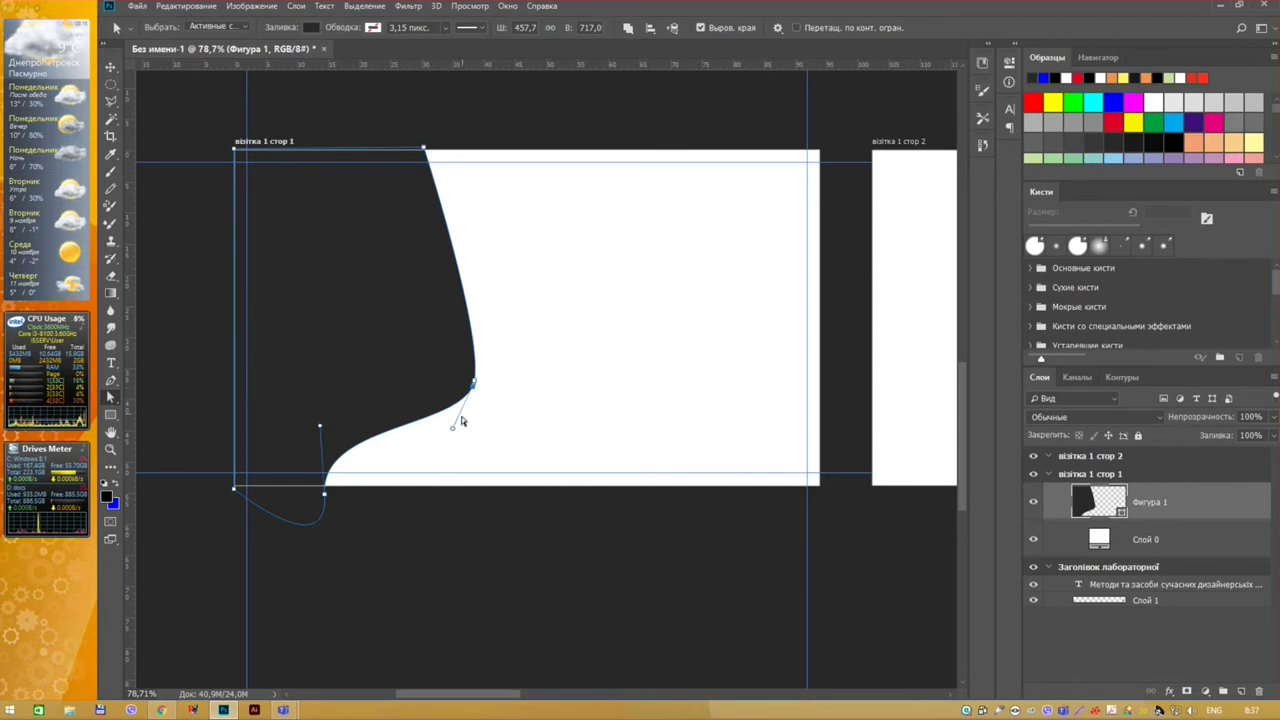
mouse_move(453, 430)
mouse_down()
mouse_move(423, 378)
mouse_move(409, 397)
mouse_up()
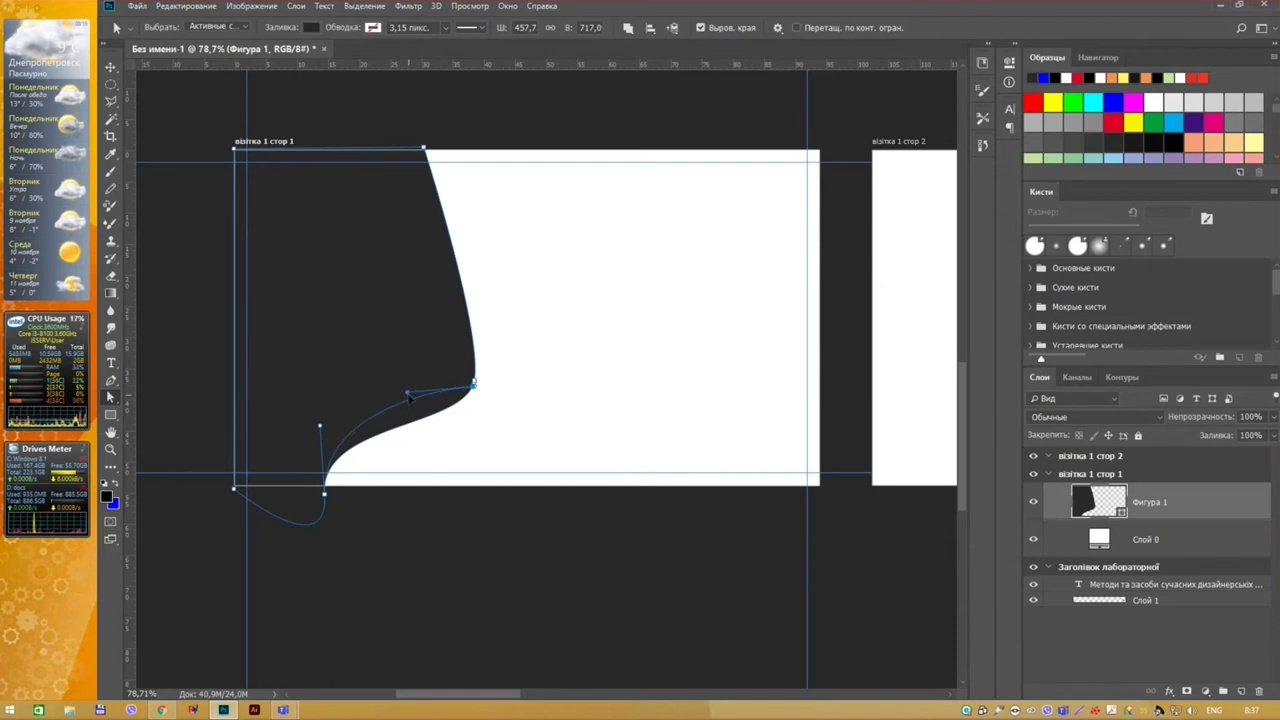
drag(473, 383, 491, 245)
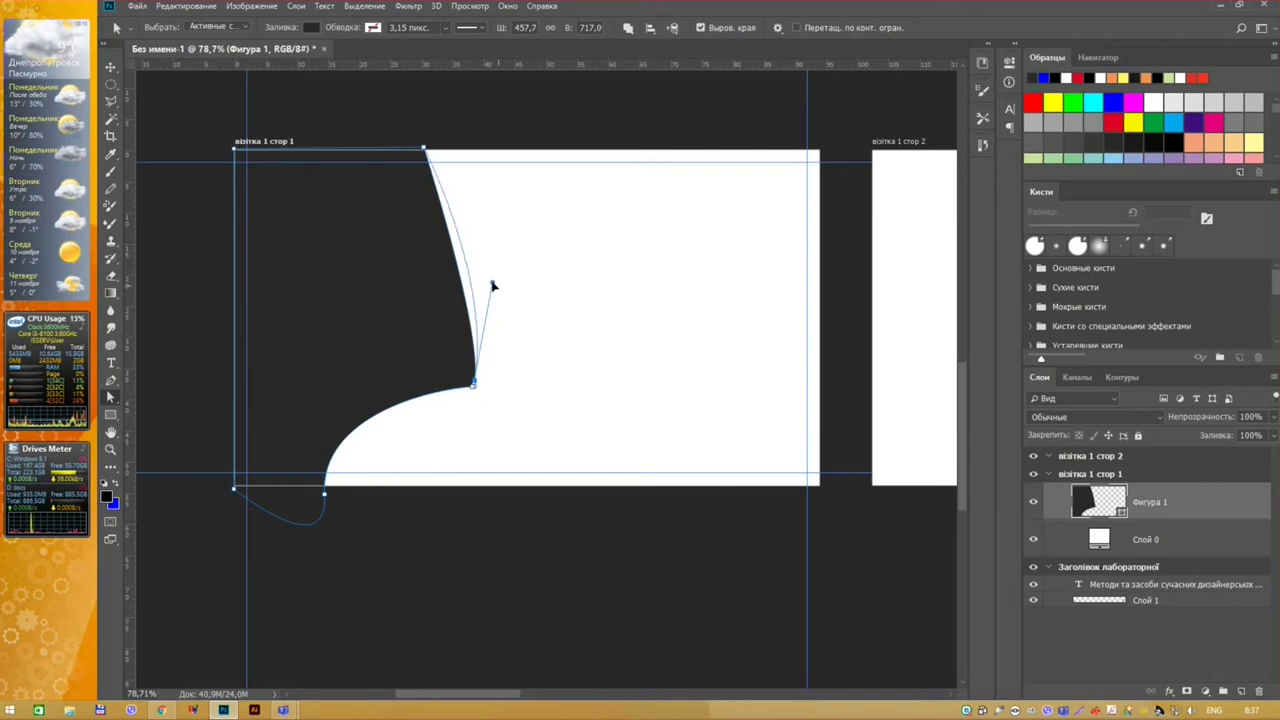
click(325, 491)
drag(331, 570, 284, 561)
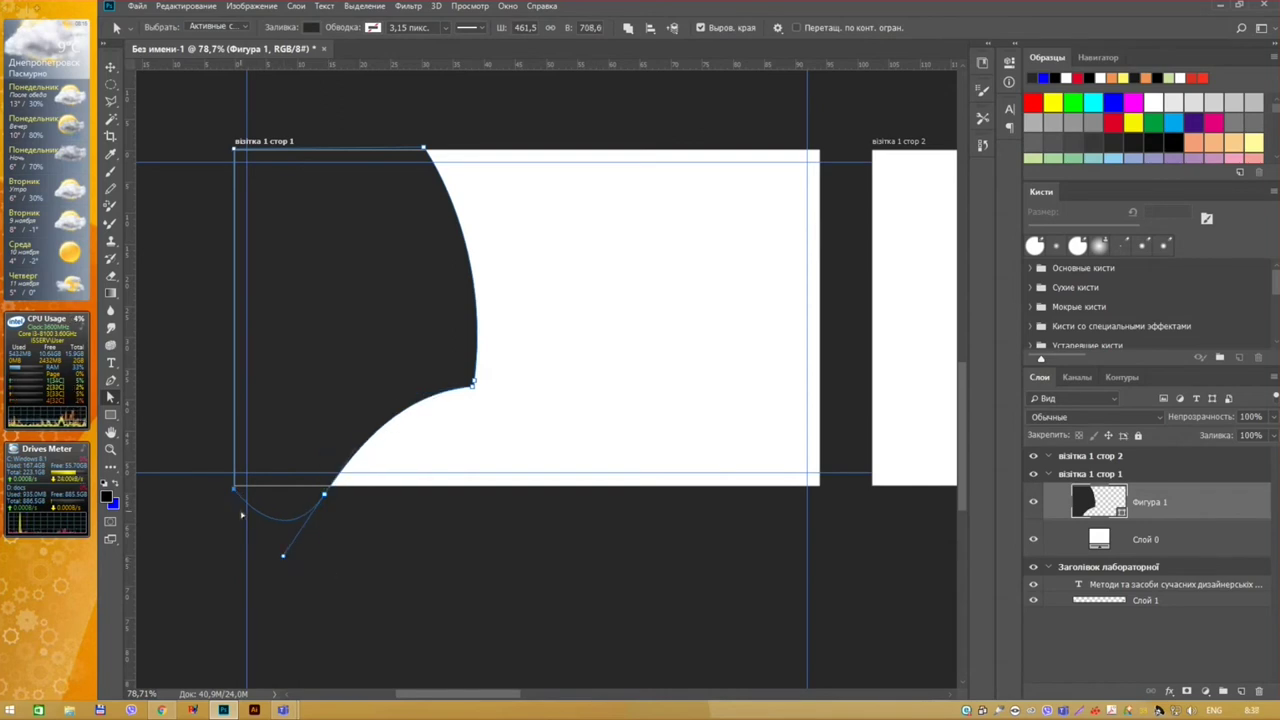
click(421, 526)
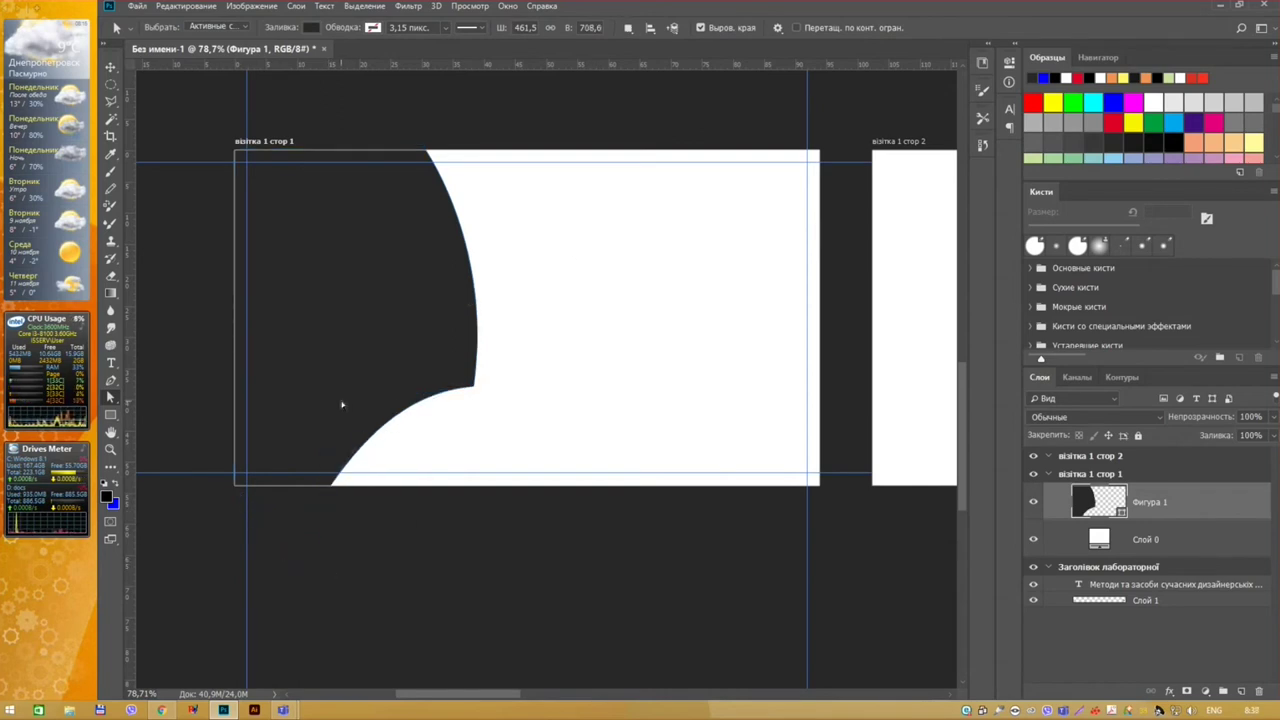
Duplicate the dark shape slightly to the right and recolour the copy orange
click(110, 67)
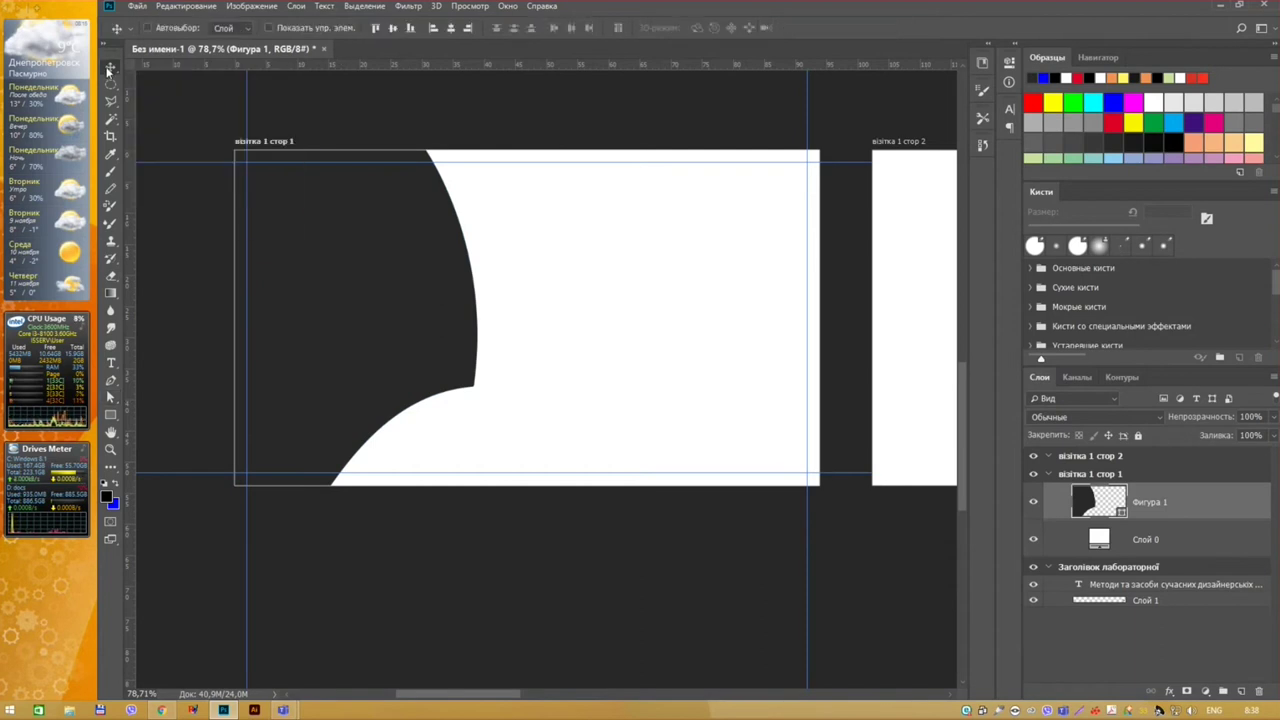
drag(398, 290, 420, 292)
double_click(1098, 501)
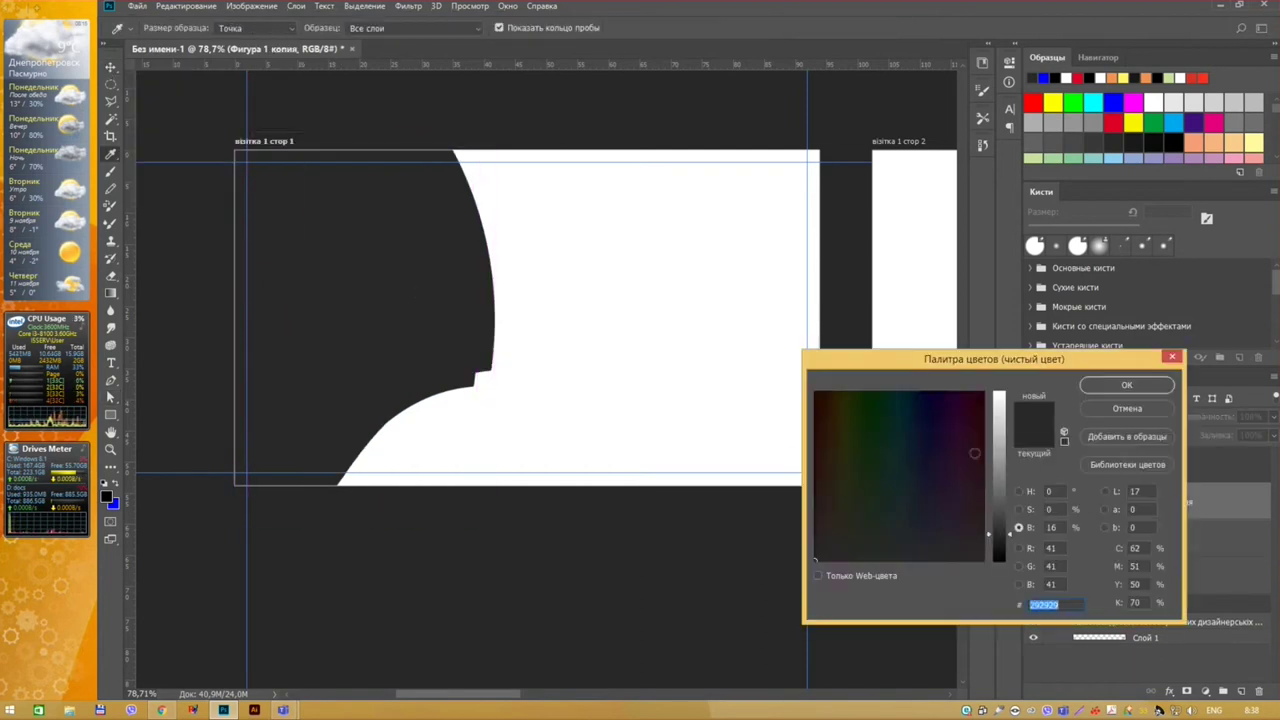
click(998, 450)
click(845, 427)
drag(845, 427, 837, 410)
click(1001, 422)
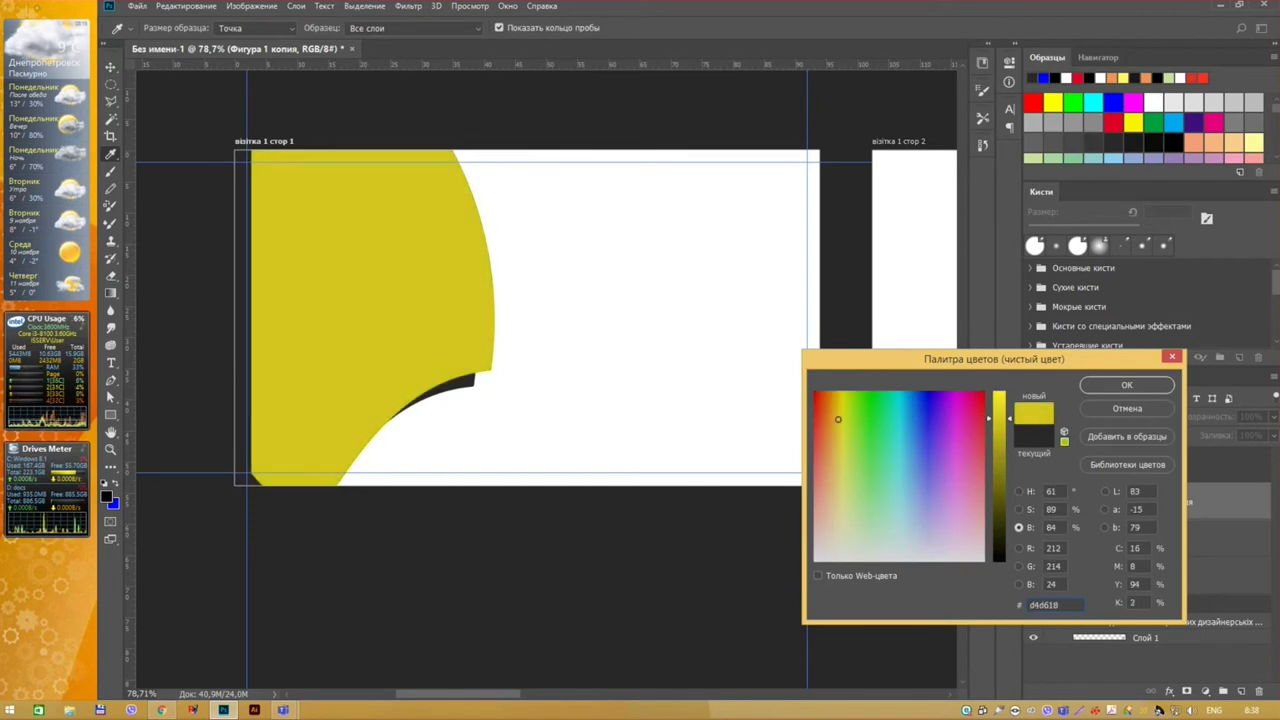
drag(845, 407, 825, 427)
click(1106, 386)
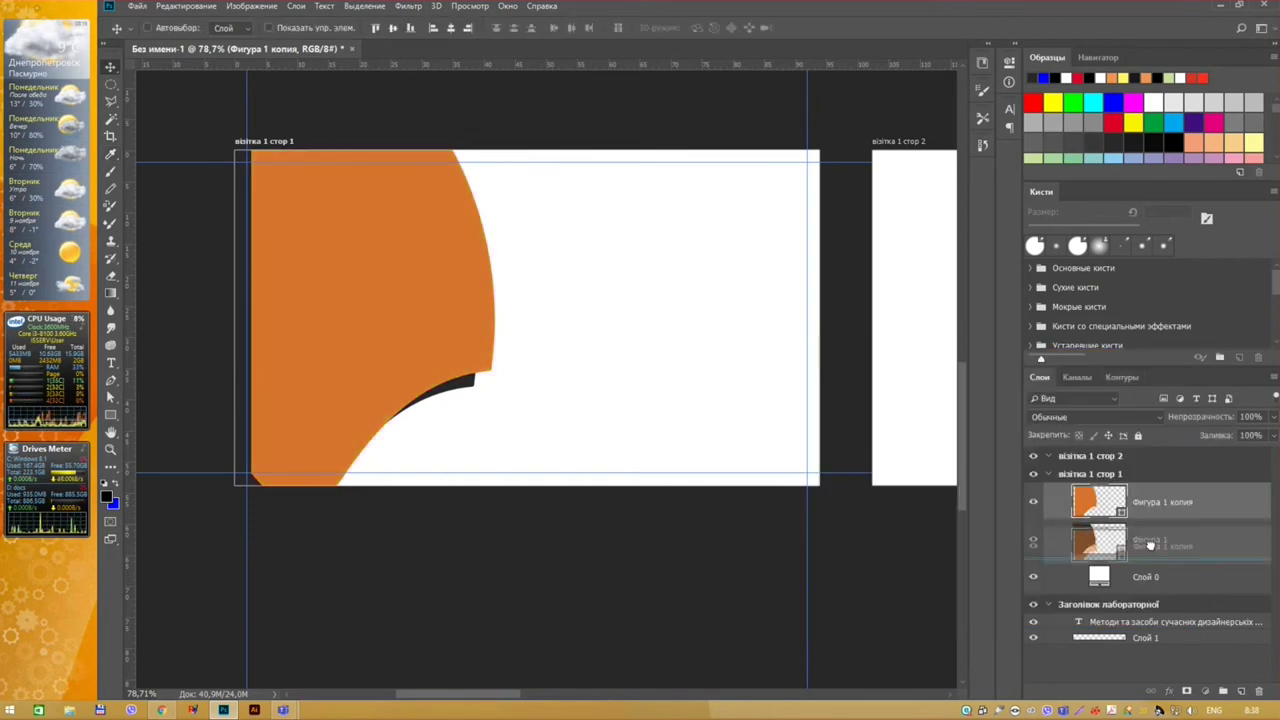
Move the orange copy beneath the dark shape and rotate it slightly so a strip shows
drag(1098, 501, 1098, 548)
drag(460, 210, 466, 205)
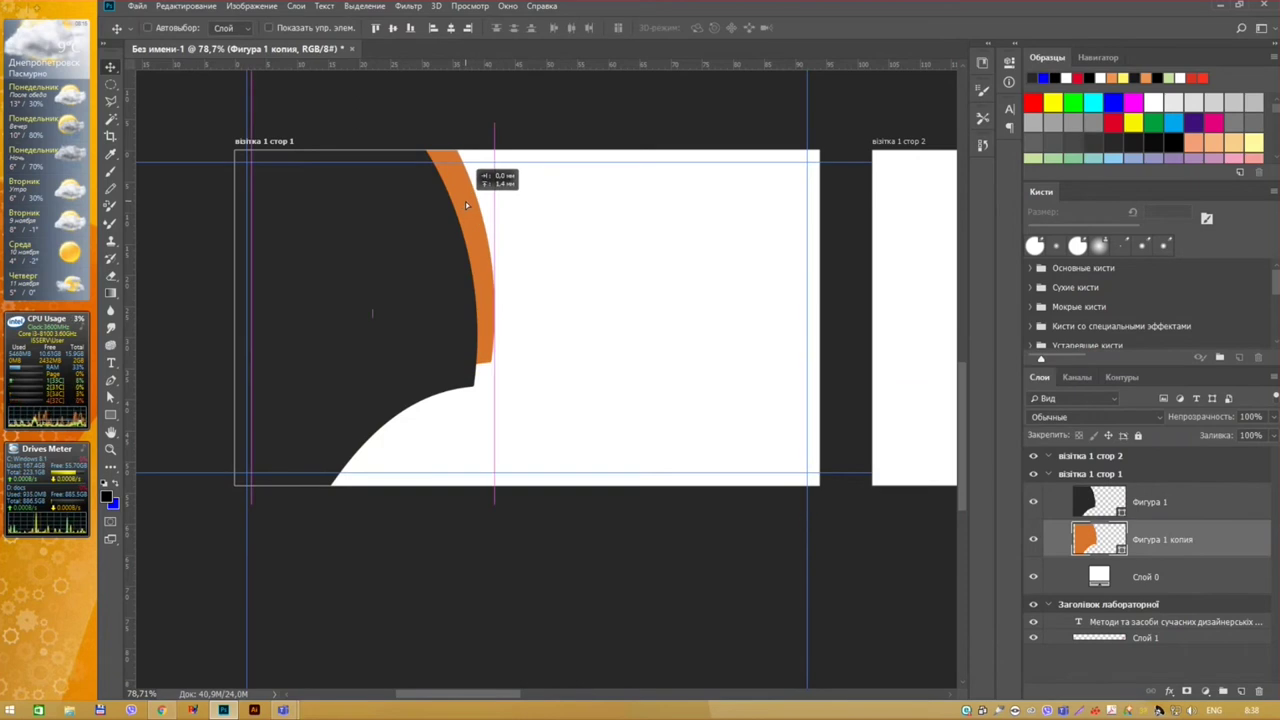
key(ctrl+t)
drag(560, 460, 575, 440)
drag(397, 322, 398, 318)
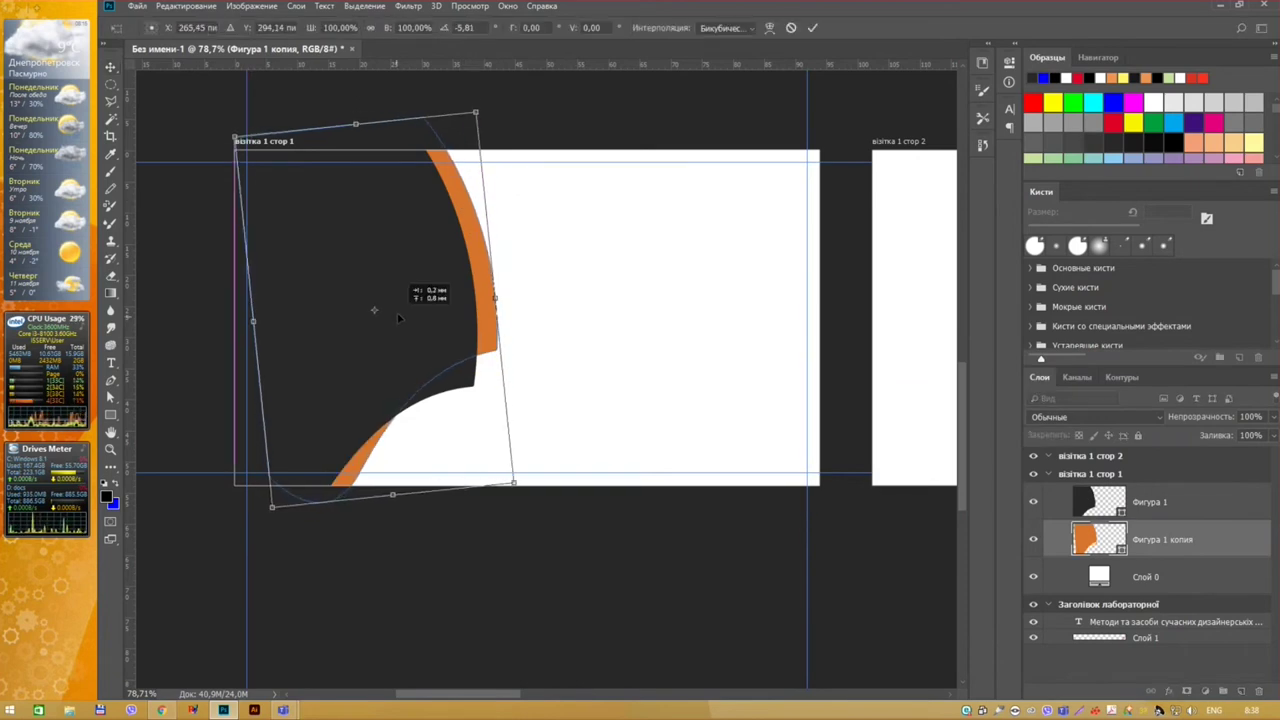
key(Return)
key(ctrl+t)
drag(566, 386, 486, 349)
key(Return)
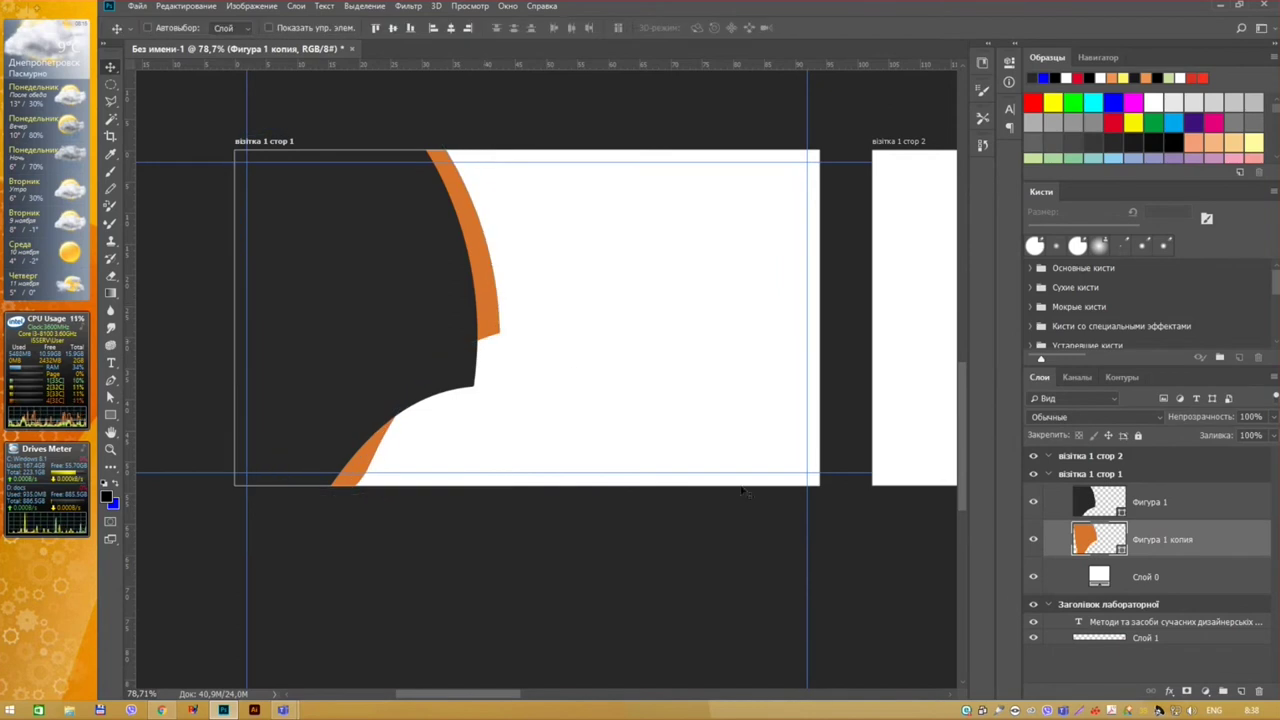
Add two anchors to the orange shape and pull its bottom up into a thin band
alt+click(1034, 539)
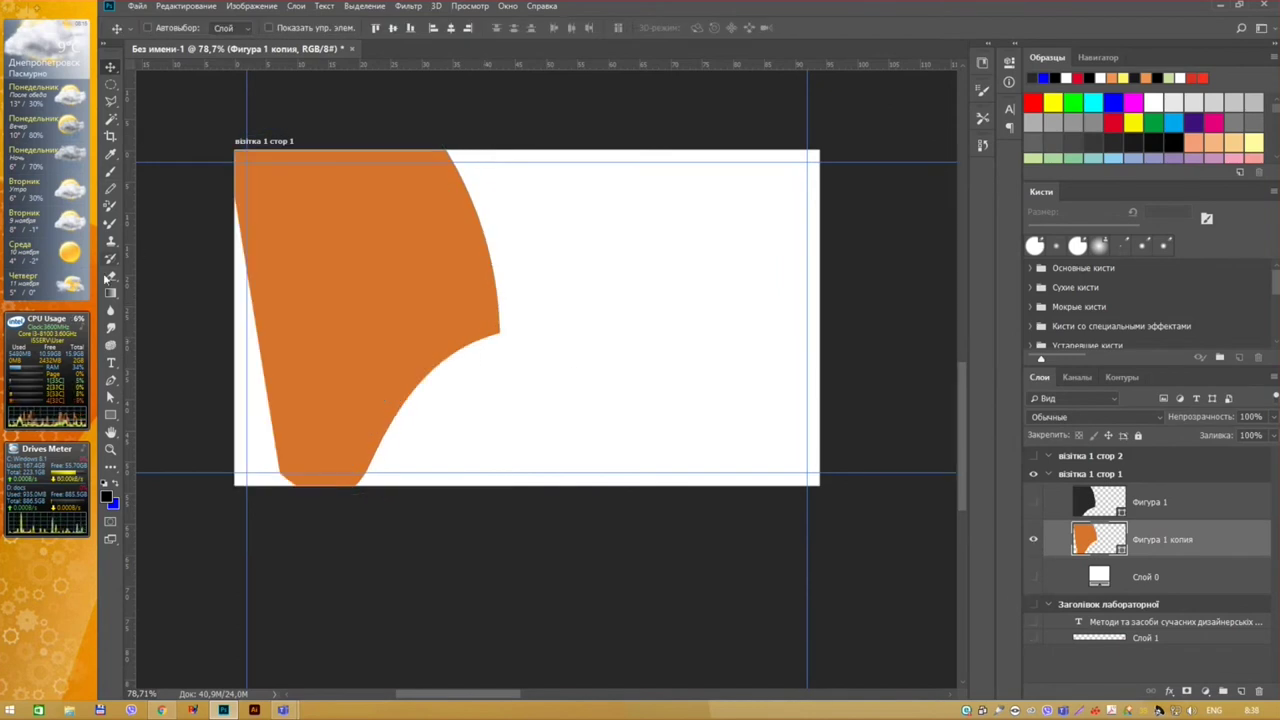
click(111, 398)
drag(370, 512, 278, 467)
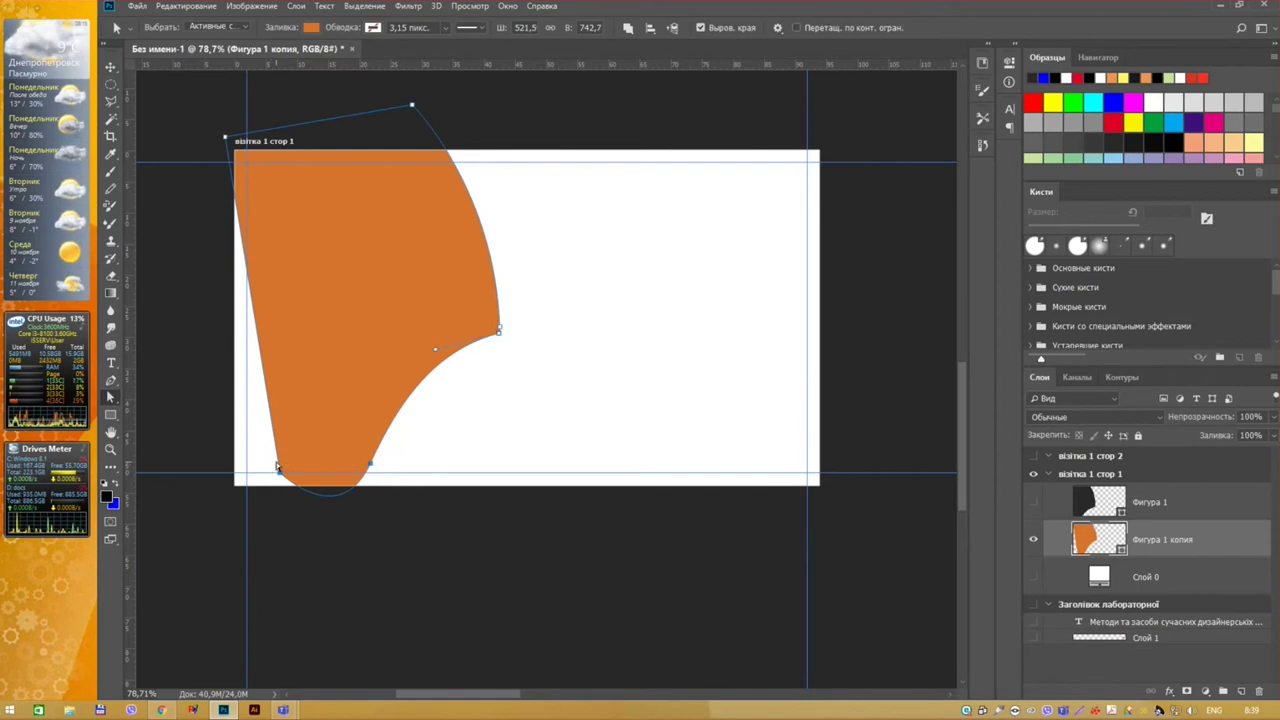
key(p)
click(396, 416)
click(269, 410)
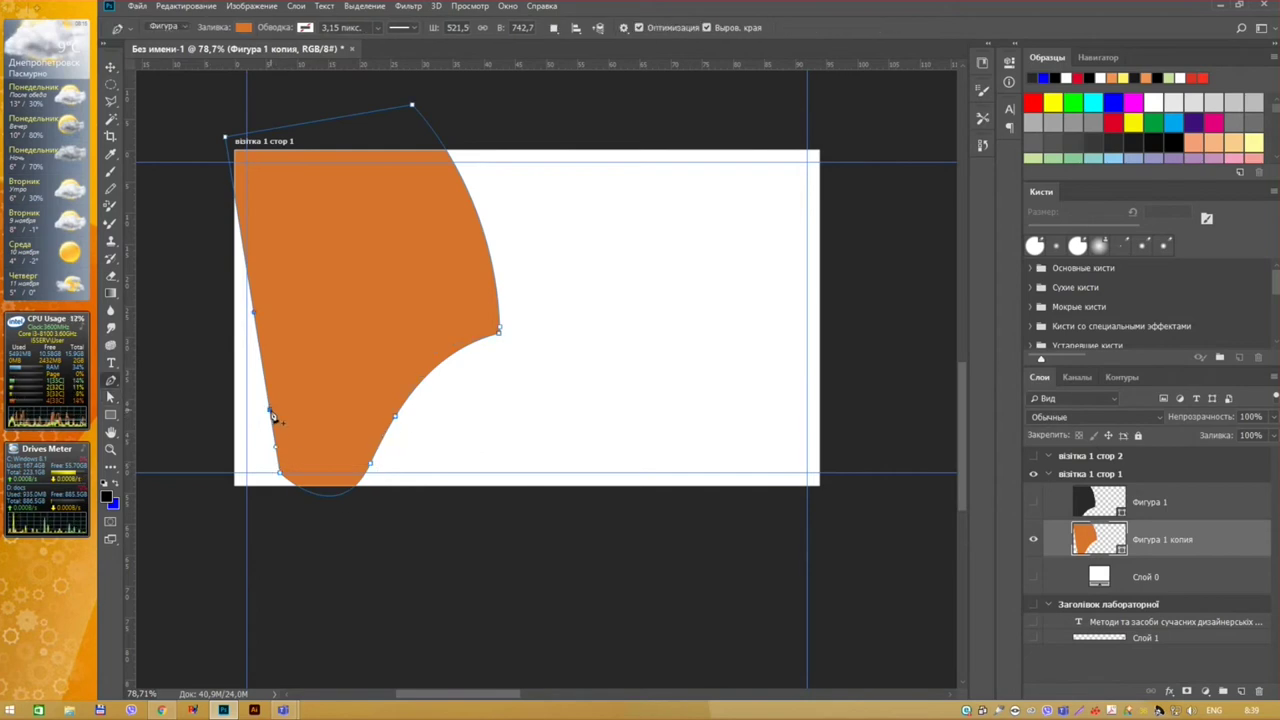
click(111, 398)
drag(370, 466, 380, 382)
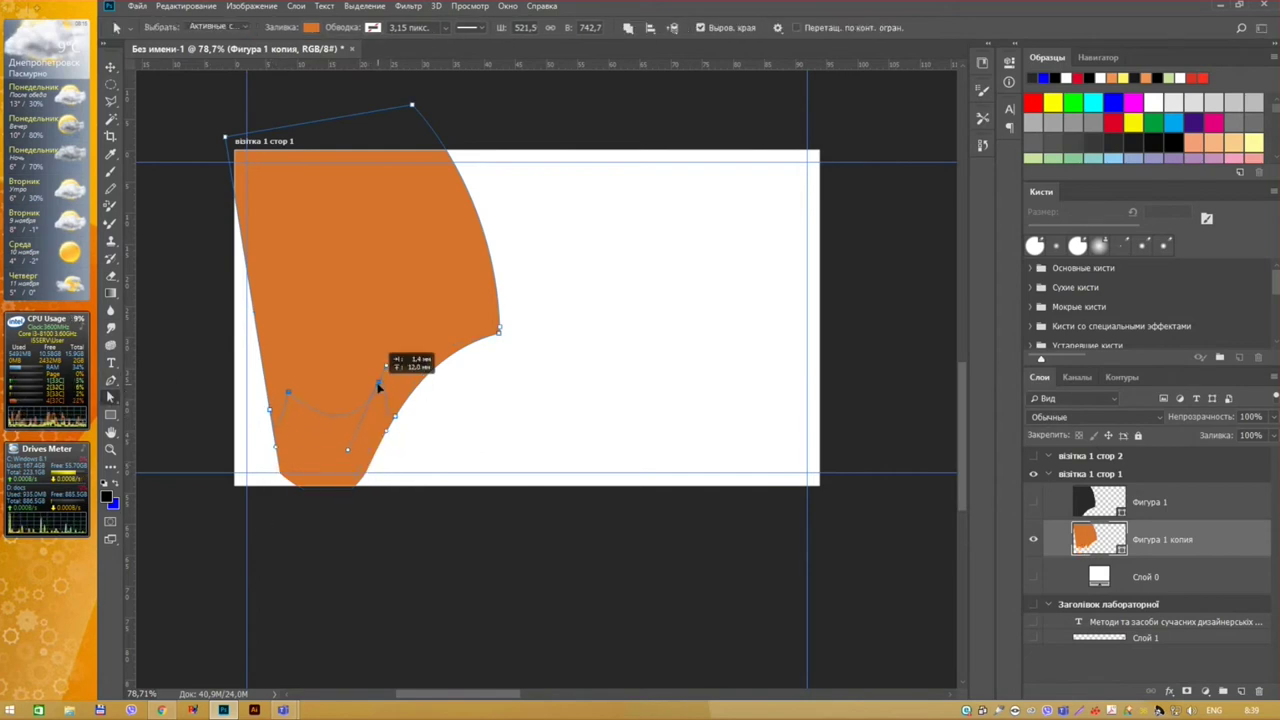
alt+click(1036, 542)
Duplicate the orange band, colour it golden yellow, and rotate it against the orange band
key(v)
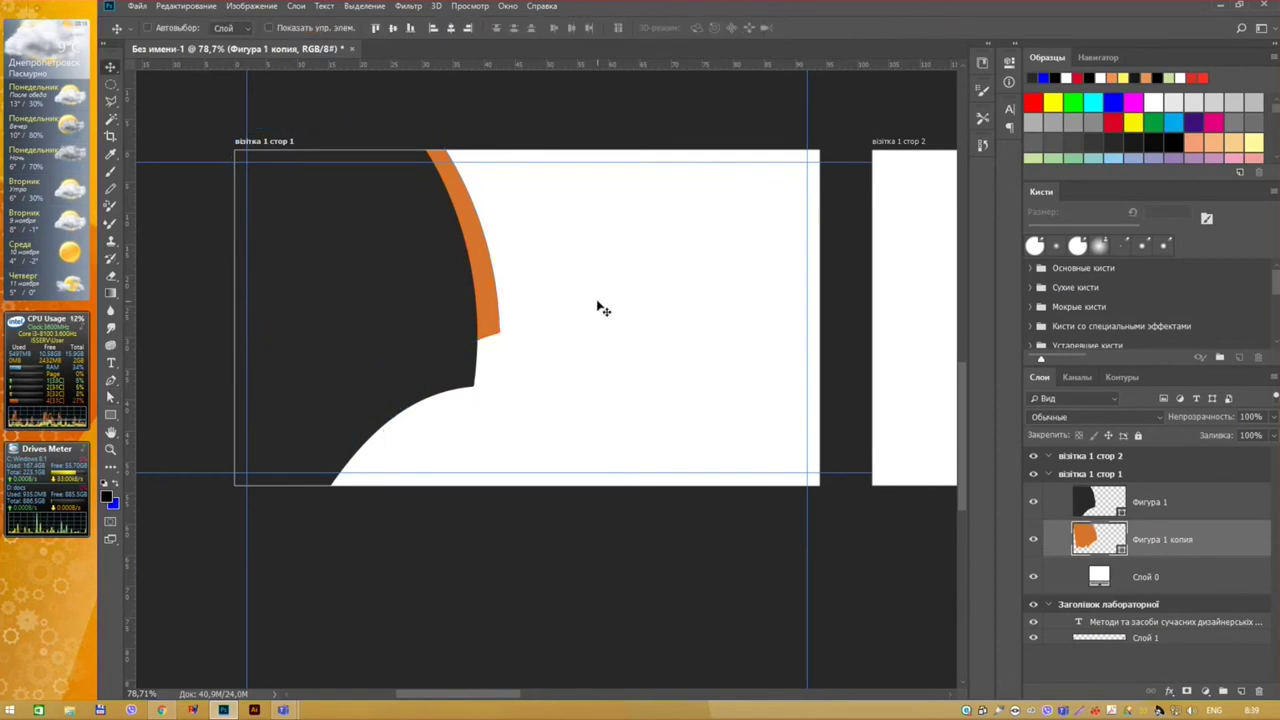
drag(497, 271, 565, 280)
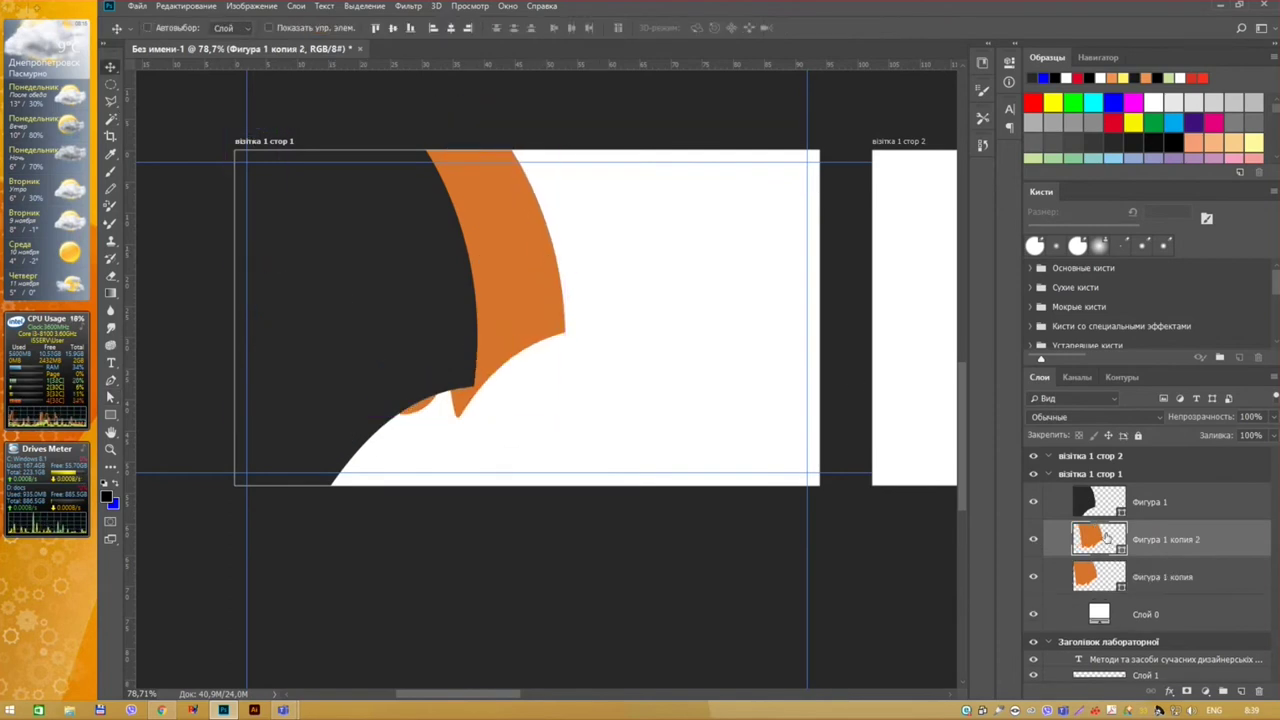
double_click(1099, 539)
click(828, 424)
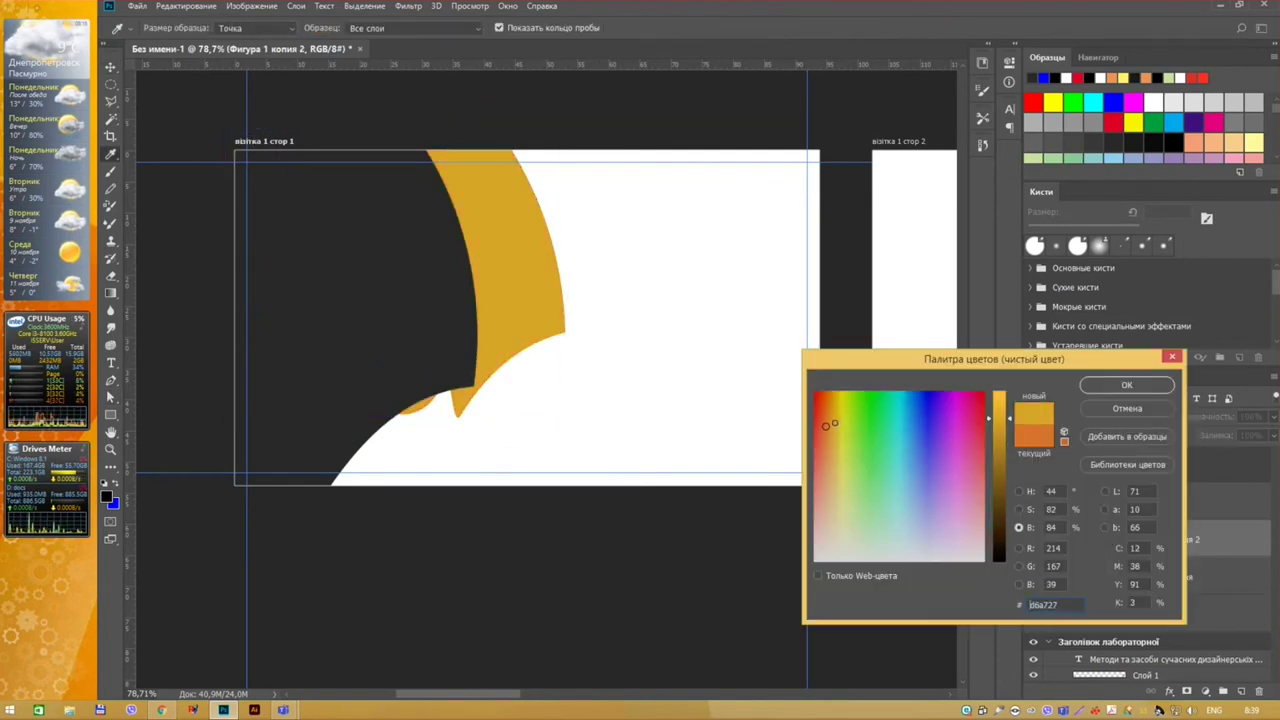
drag(828, 424, 832, 417)
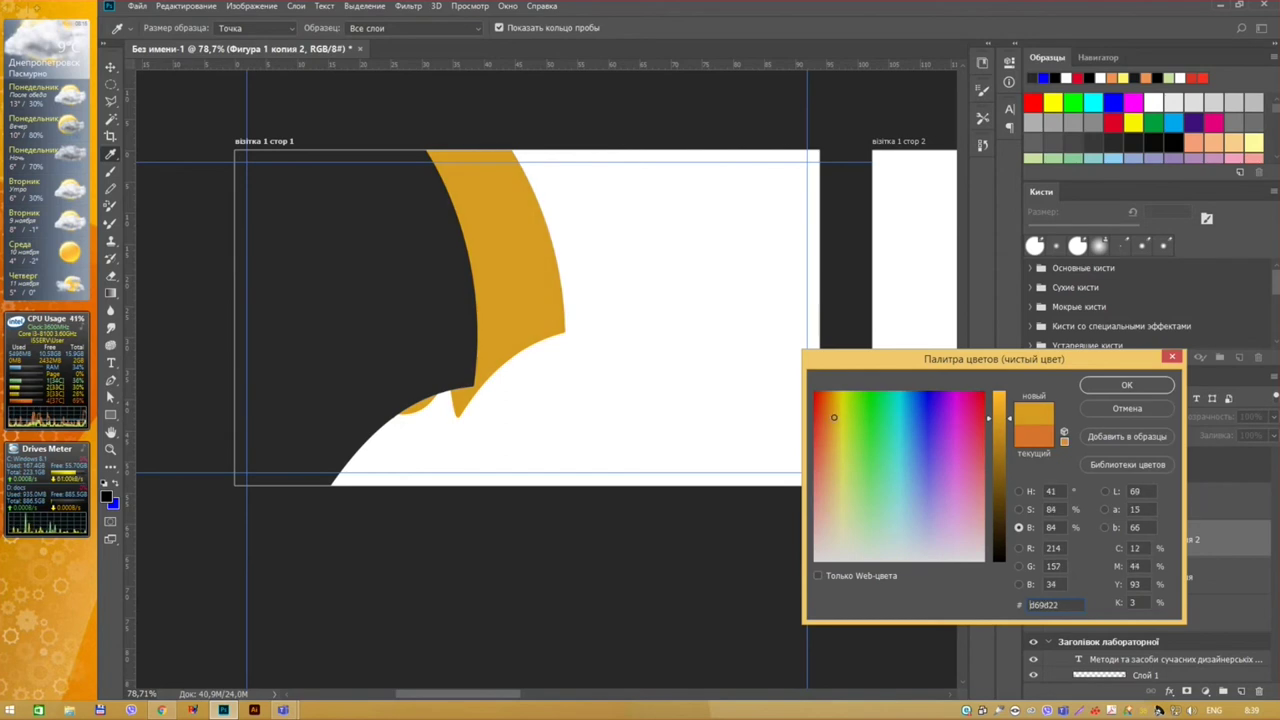
click(1112, 387)
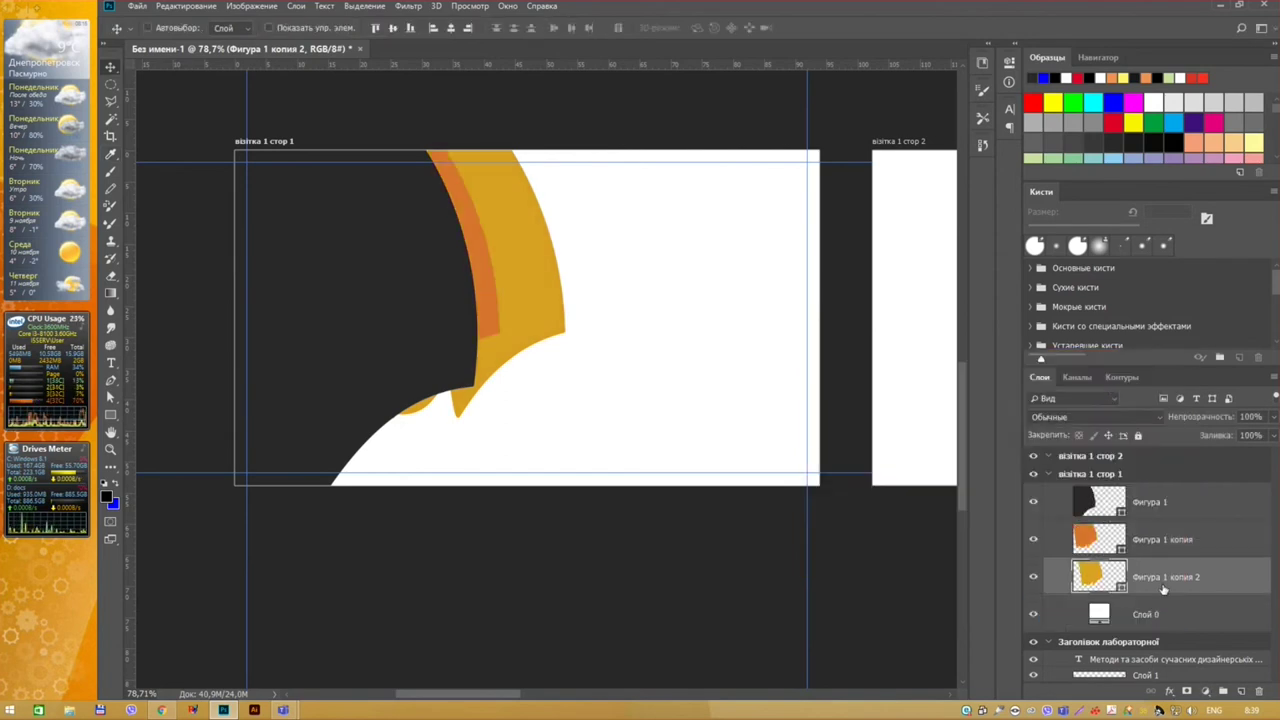
drag(520, 242, 494, 228)
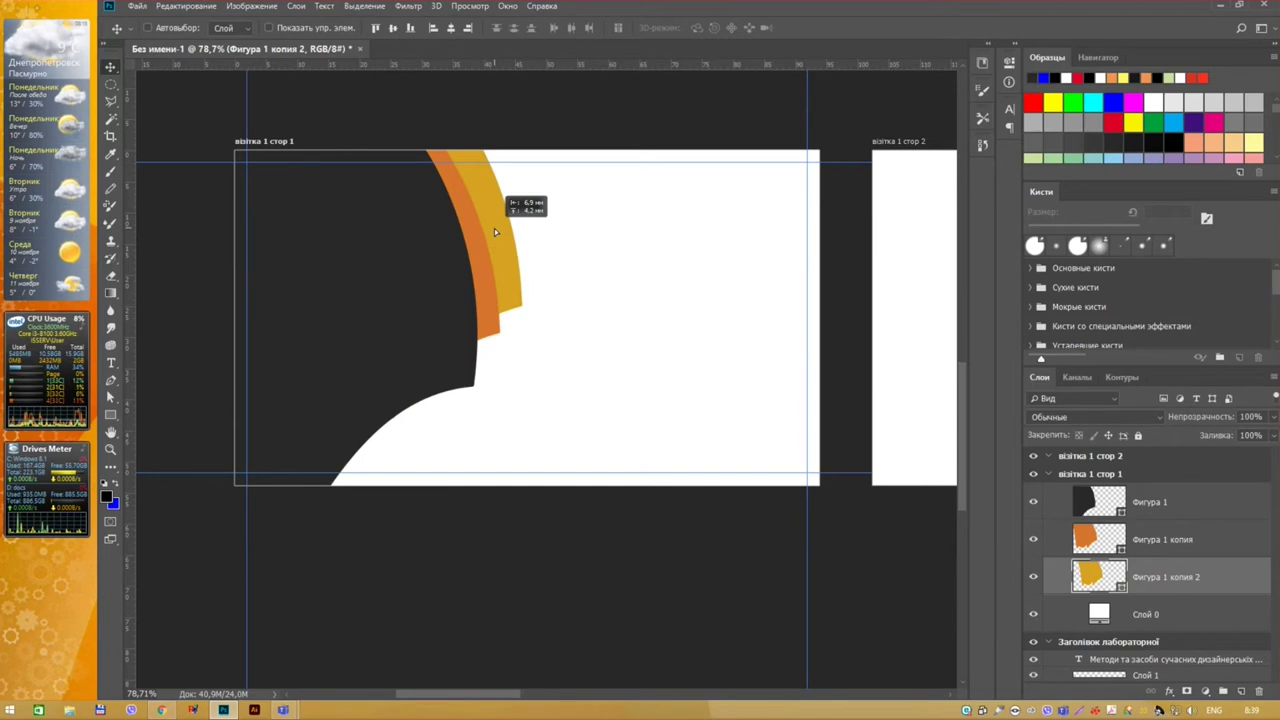
key(ctrl+t)
drag(578, 418, 586, 394)
key(Return)
mouse_move(520, 250)
mouse_down()
mouse_move(485, 212)
mouse_move(535, 178)
mouse_up()
Add a dark brown band rotated about -9.55° at 27% opacity, plus a vertical guide
double_click(1092, 610)
mouse_move(997, 417)
mouse_down()
mouse_move(997, 517)
mouse_move(997, 494)
mouse_up()
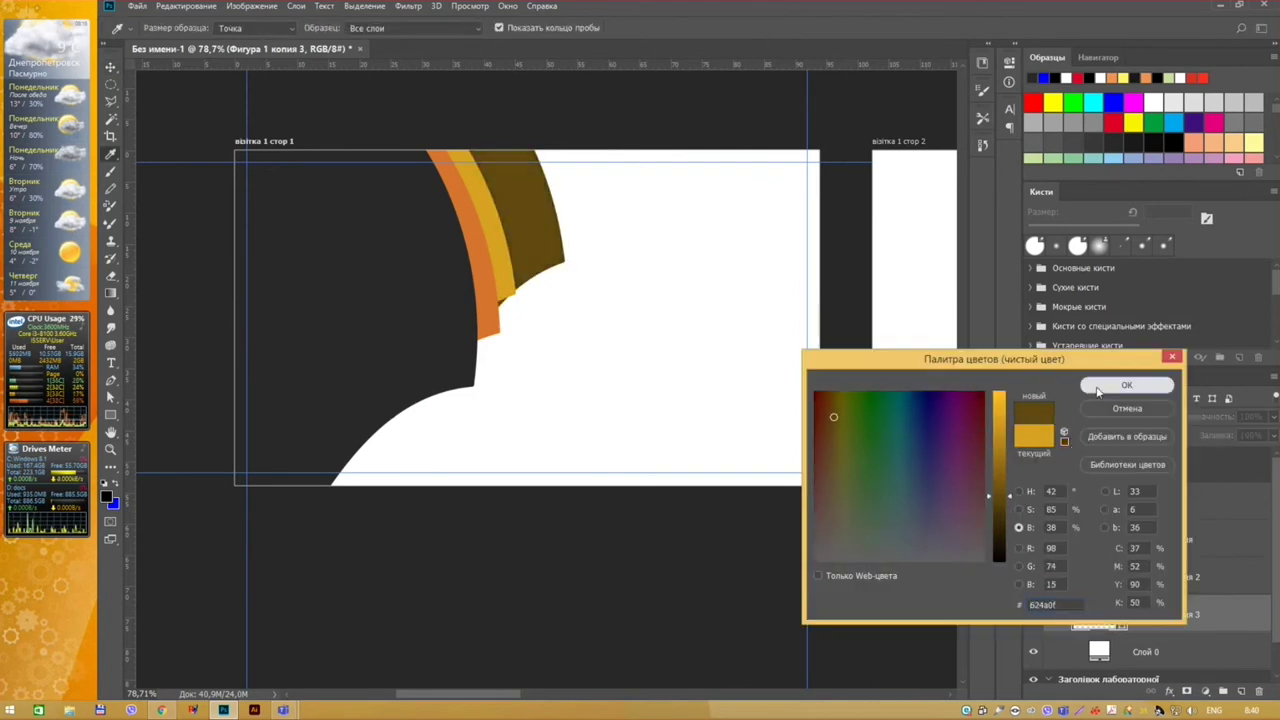
click(1126, 385)
drag(545, 200, 494, 210)
key(ctrl+t)
drag(620, 248, 538, 248)
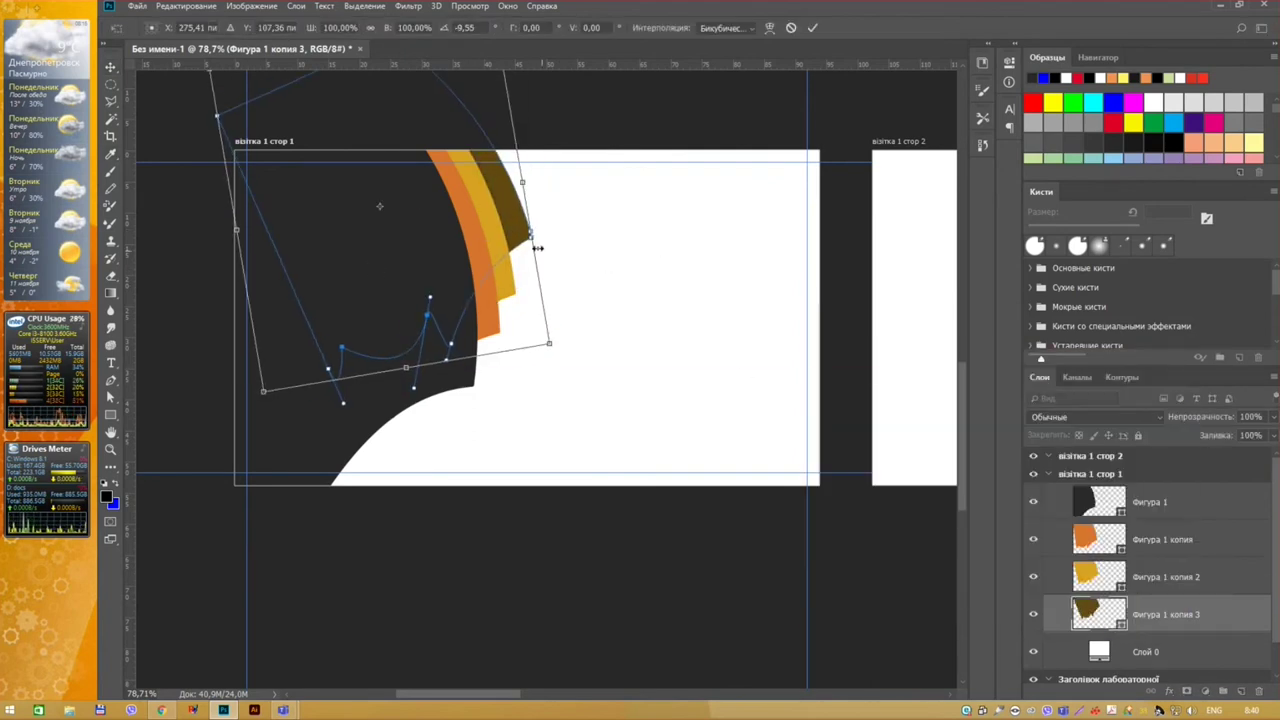
key(Return)
click(1273, 416)
drag(1272, 435, 1228, 437)
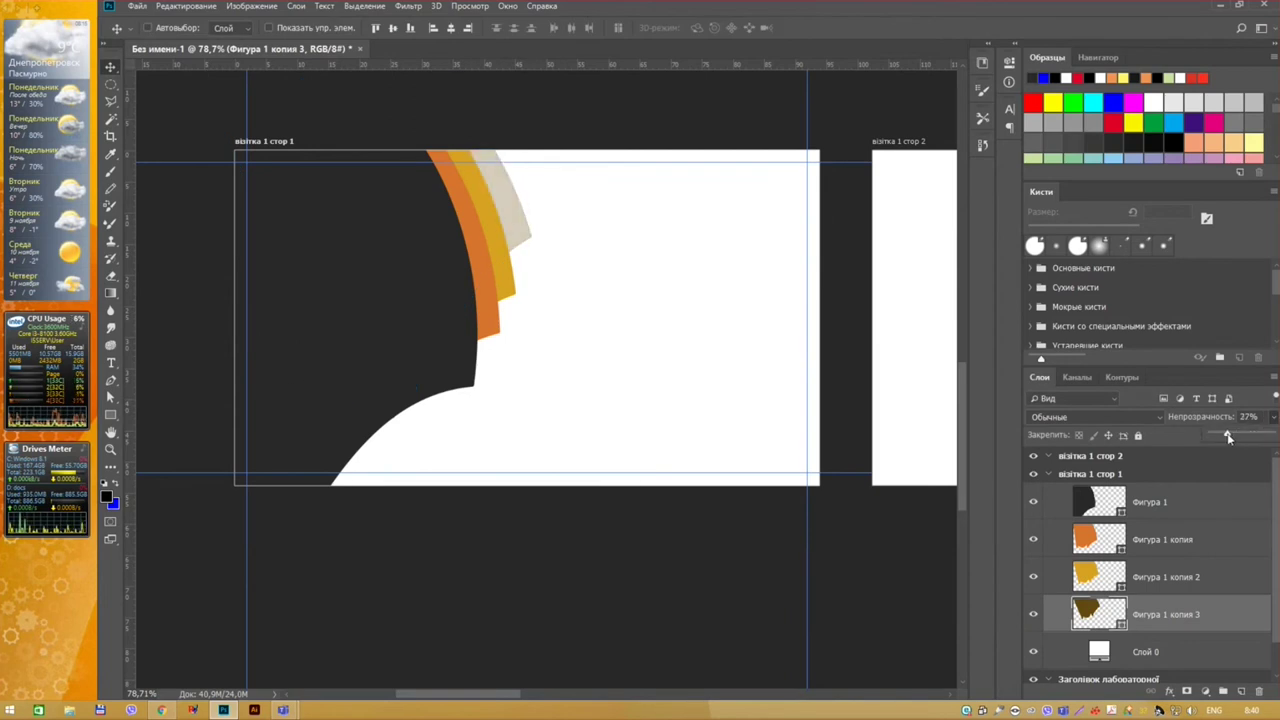
drag(519, 214, 517, 232)
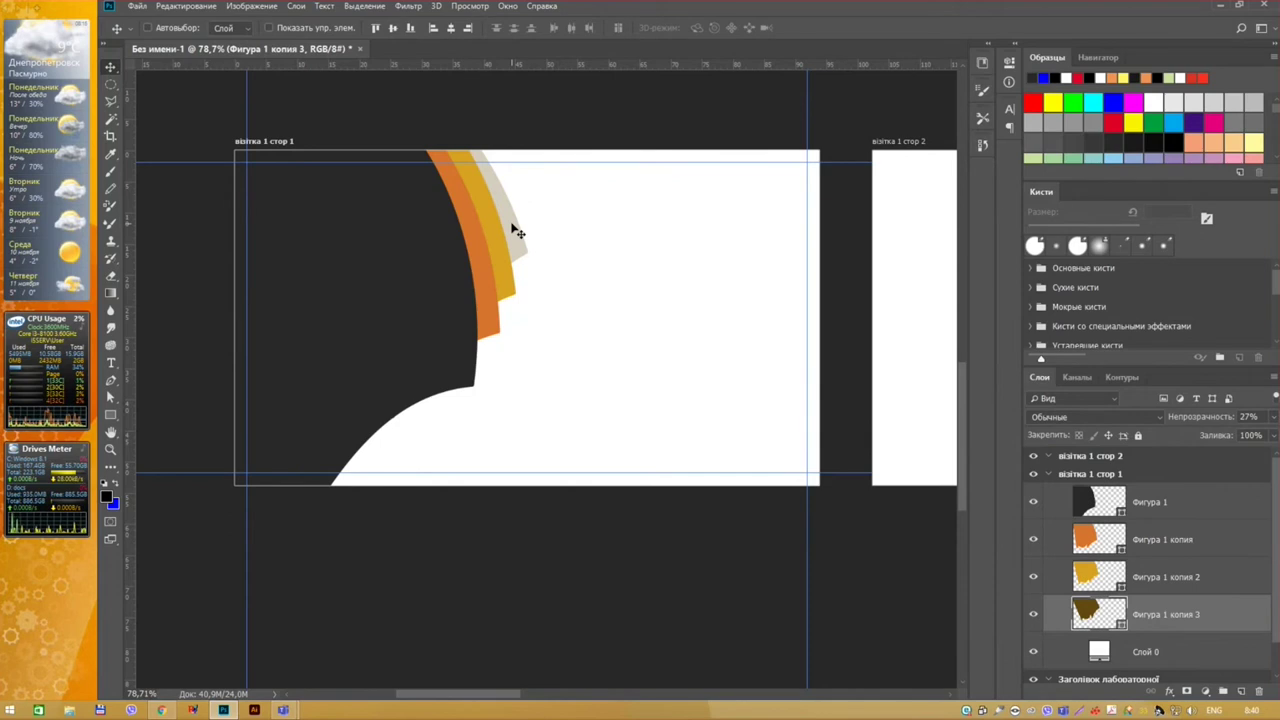
drag(128, 258, 531, 300)
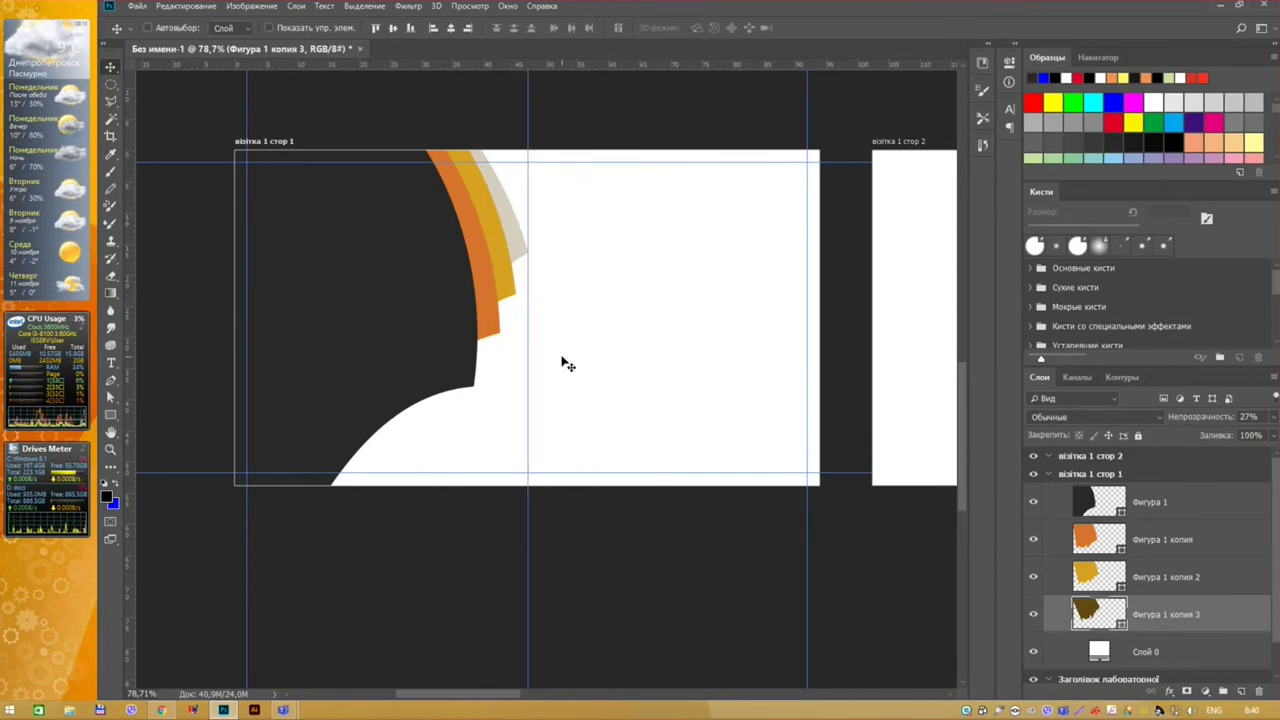
Group the four Фигура layers as 'ліва частина' and move the group about 10 mm right
shift+click(1165, 500)
key(ctrl+g)
double_click(1116, 491)
text(ліва частина)
key(Return)
drag(388, 232, 457, 233)
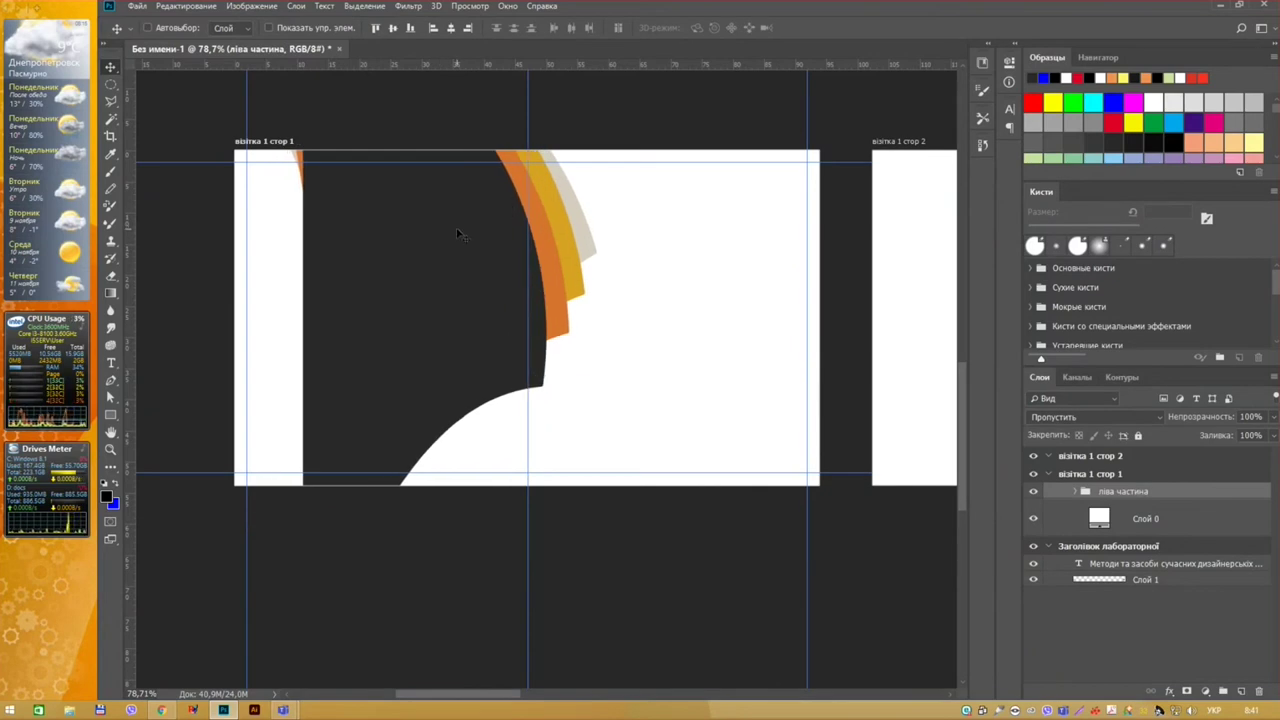
Drag the dark shape's left anchors back to the card's left border to cover the white strip
ctrl+click(398, 313)
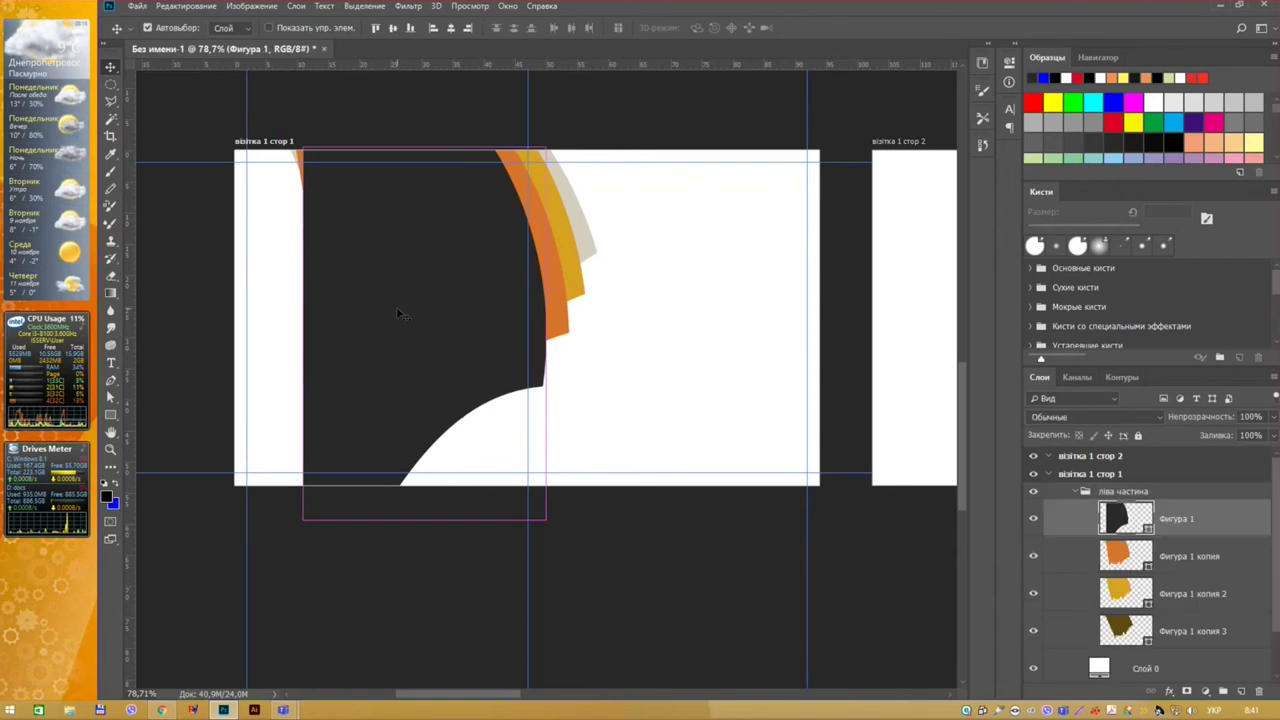
click(111, 398)
drag(204, 124, 342, 590)
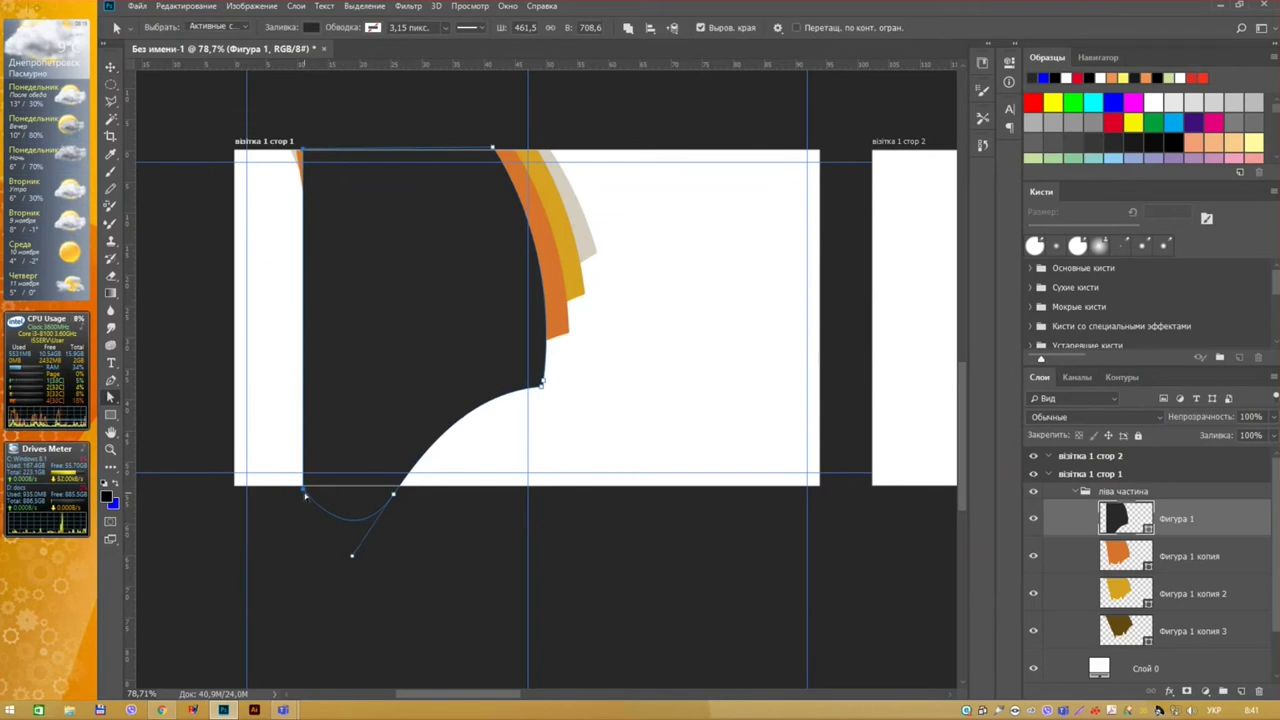
drag(305, 494, 235, 494)
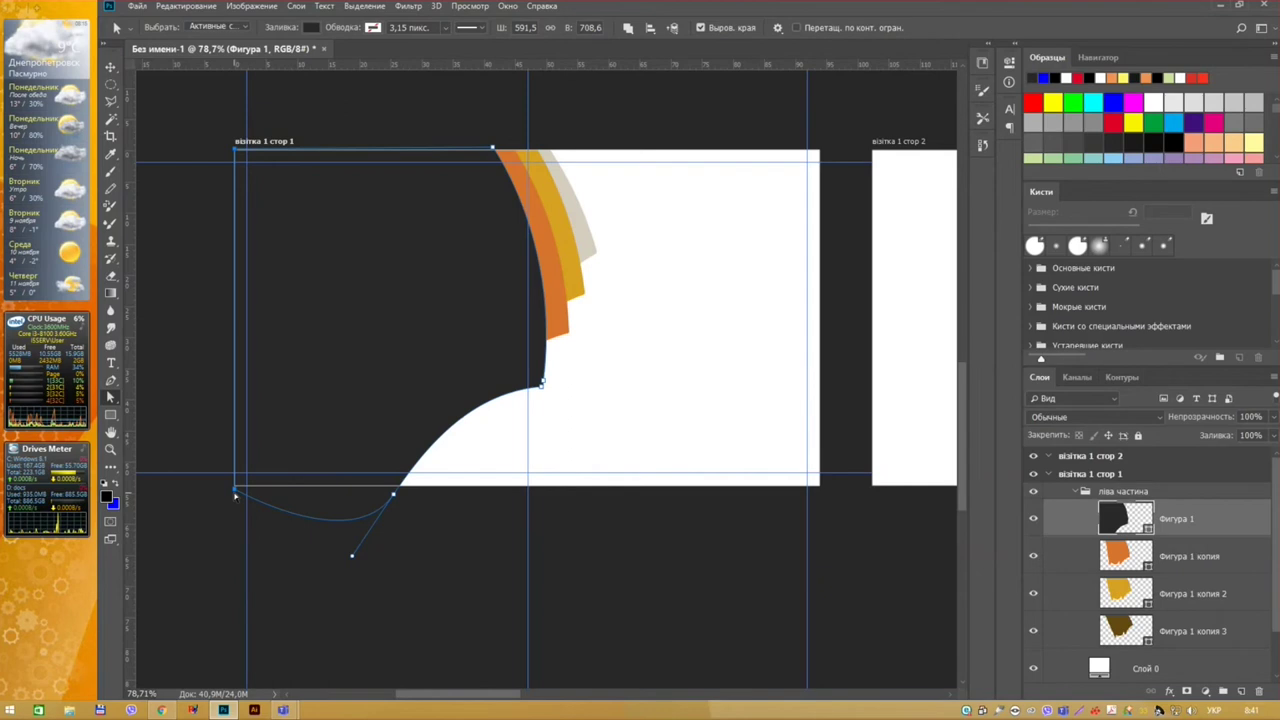
Save the document as 'Картка 2.psd' in the PICS folder
key(v)
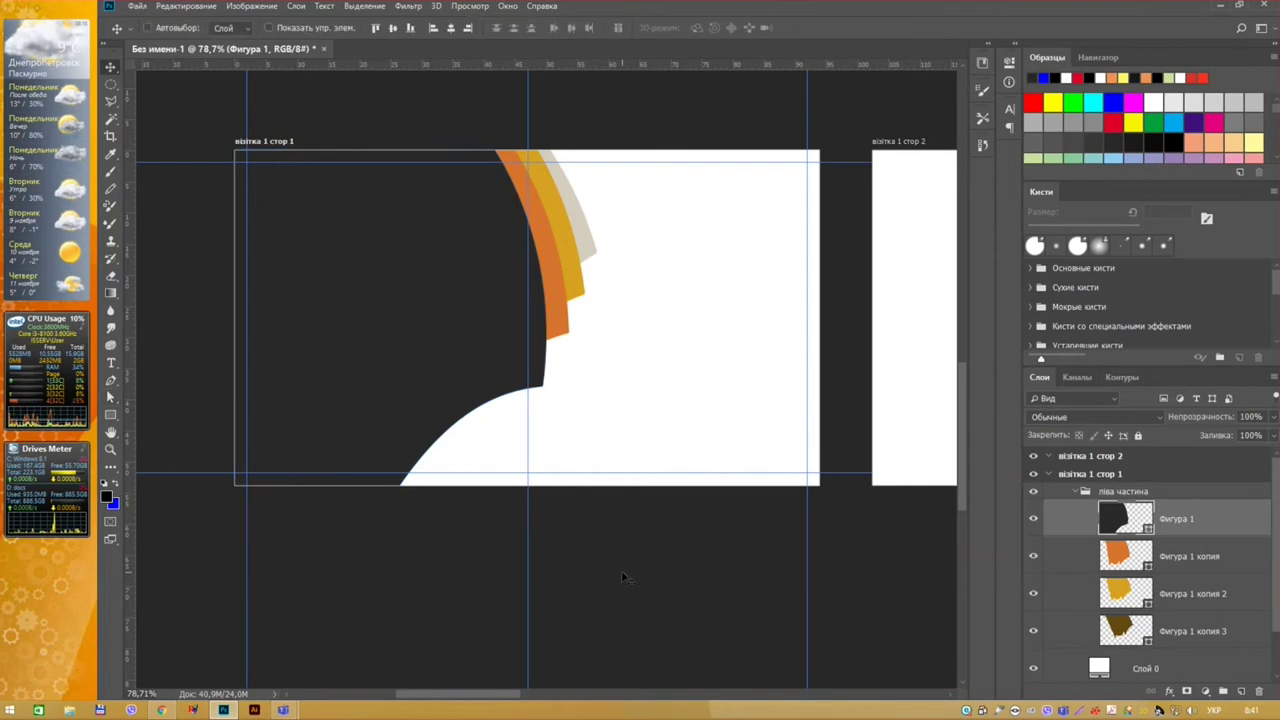
key(ctrl+s)
text(Картка 2)
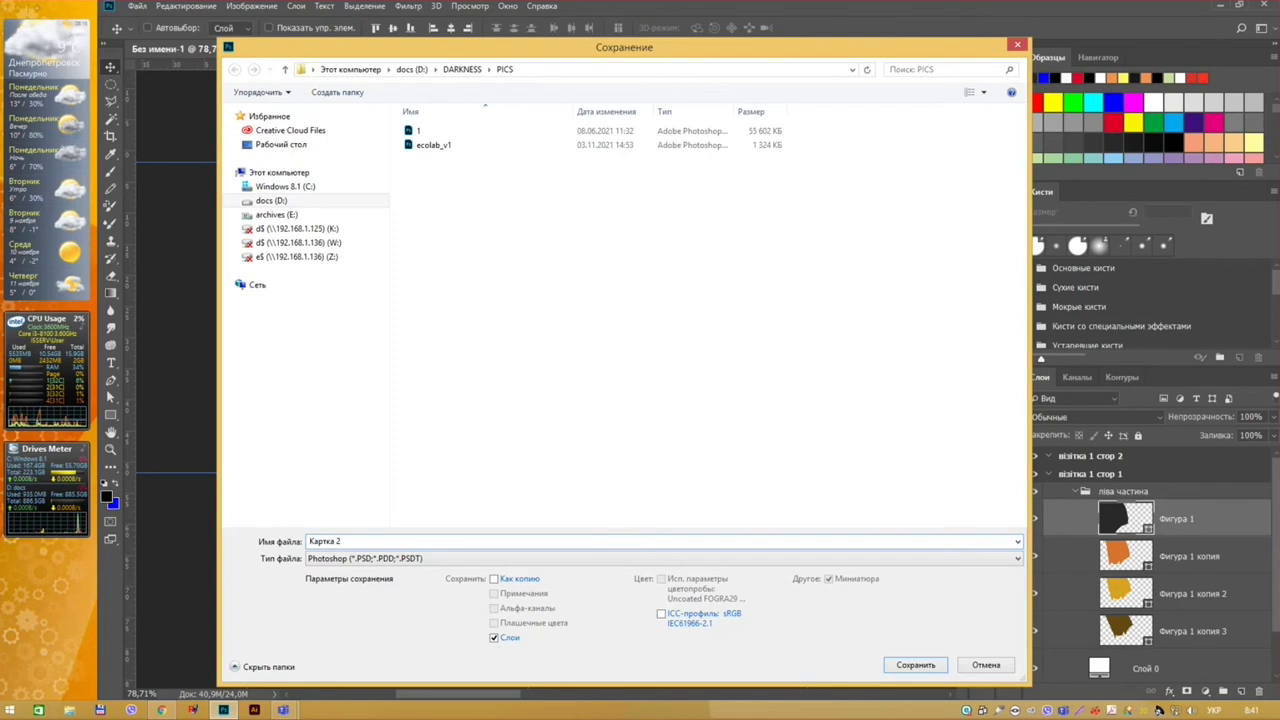
key(Return)
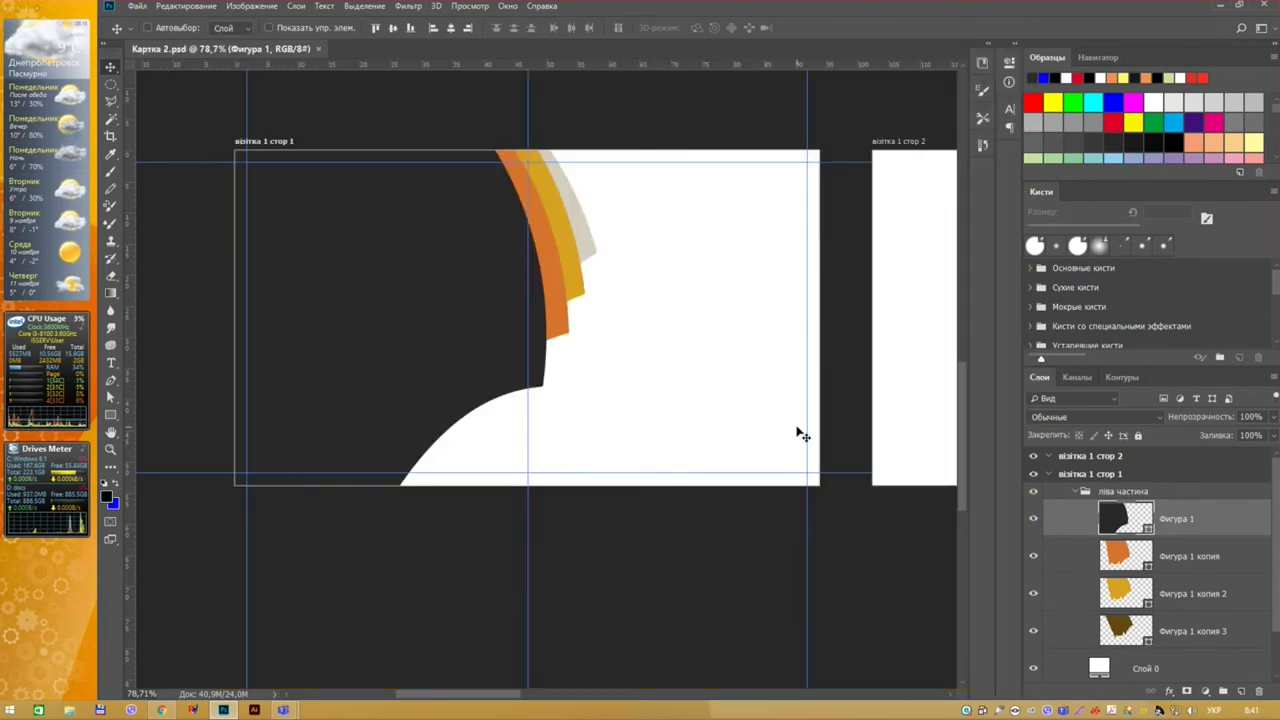
click(111, 414)
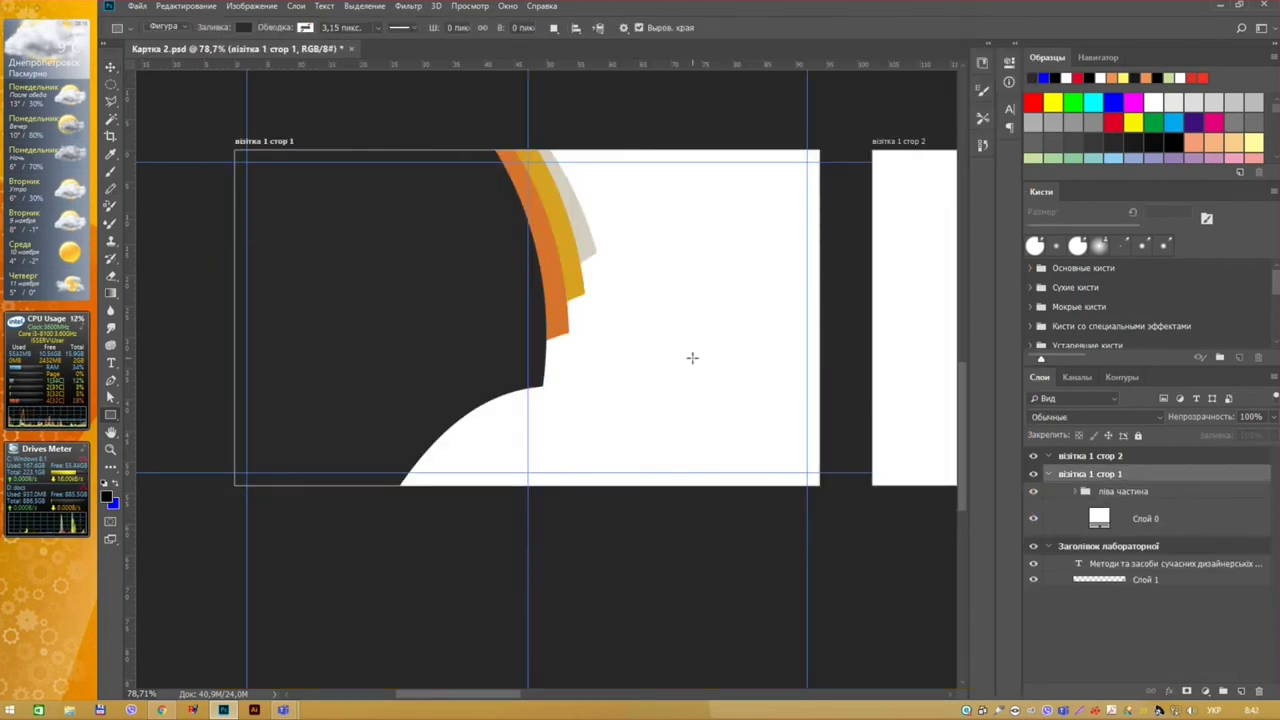
Draw an orange-filled rectangular bar near the card's right side
drag(667, 386, 838, 414)
click(757, 144)
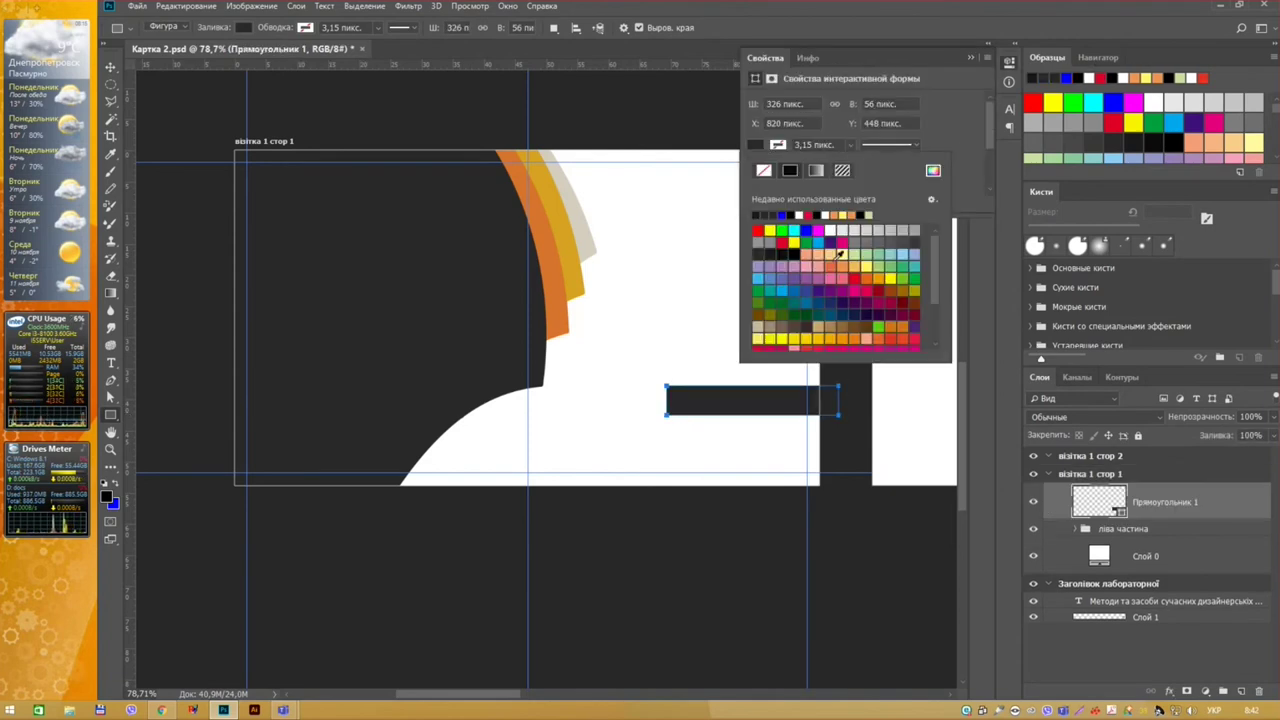
click(834, 266)
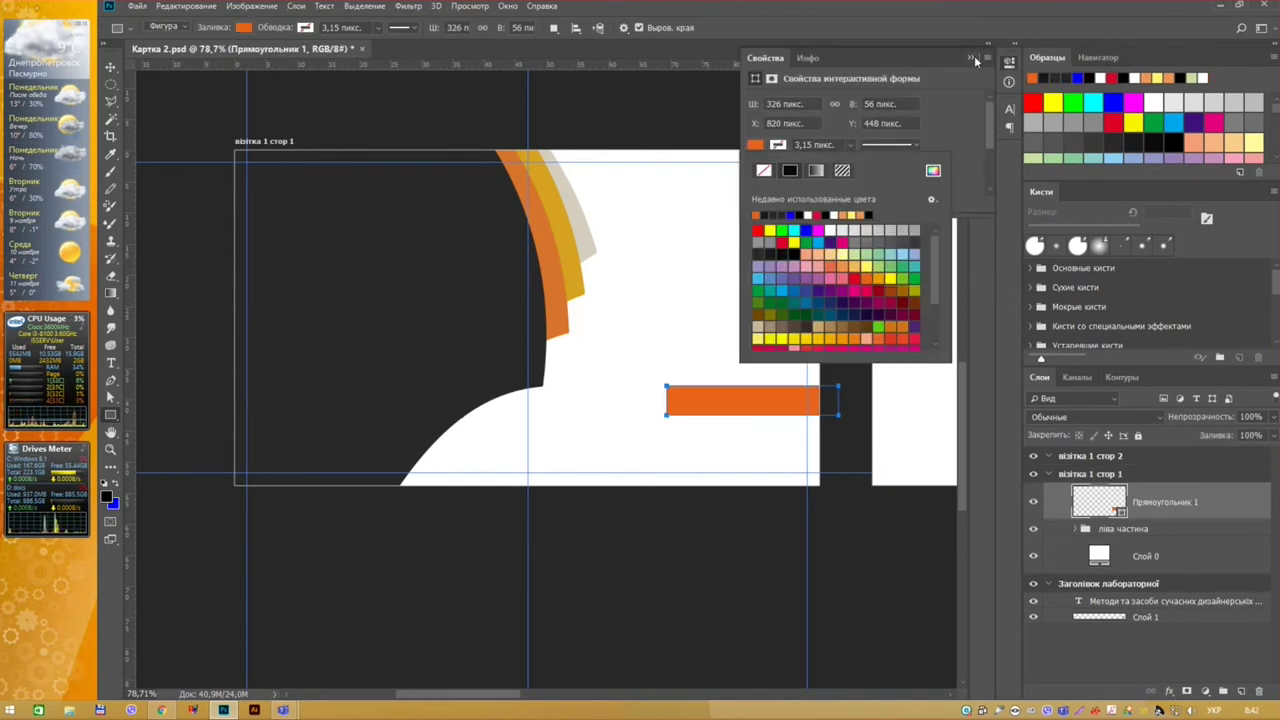
click(974, 55)
key(v)
click(628, 27)
click(778, 27)
click(1009, 62)
click(848, 161)
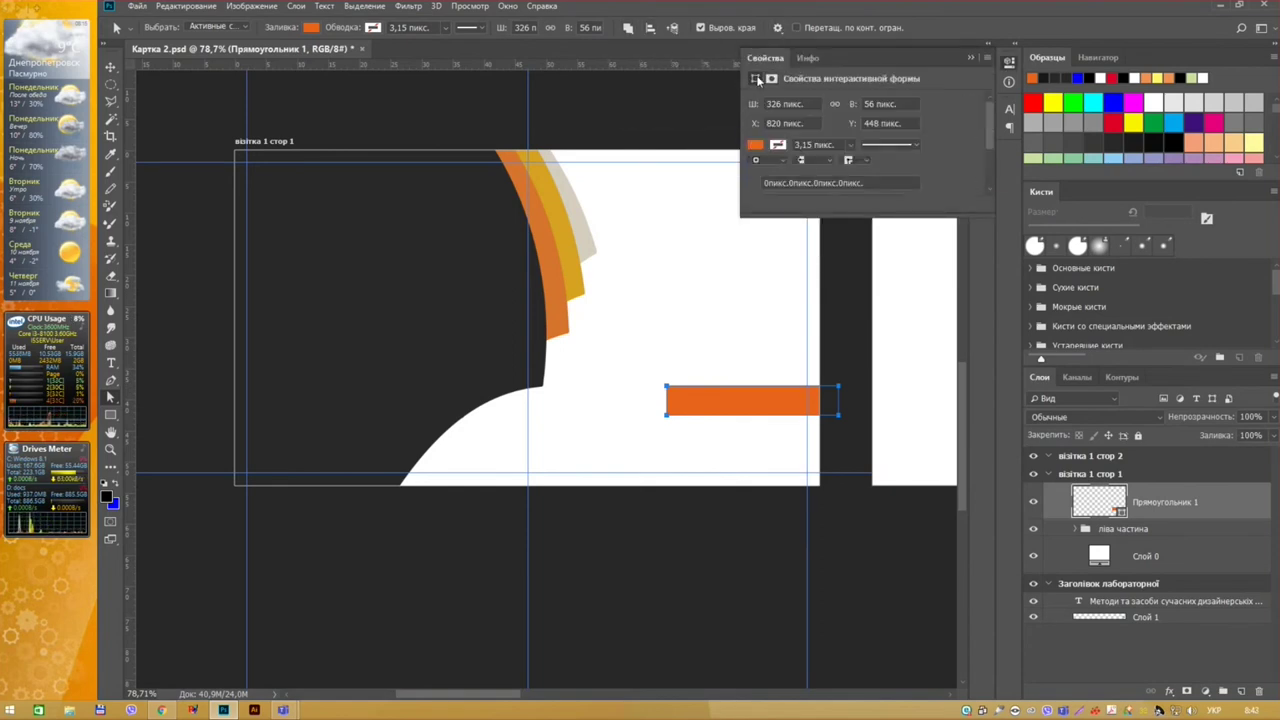
right_click(118, 383)
click(170, 400)
drag(664, 430, 820, 460)
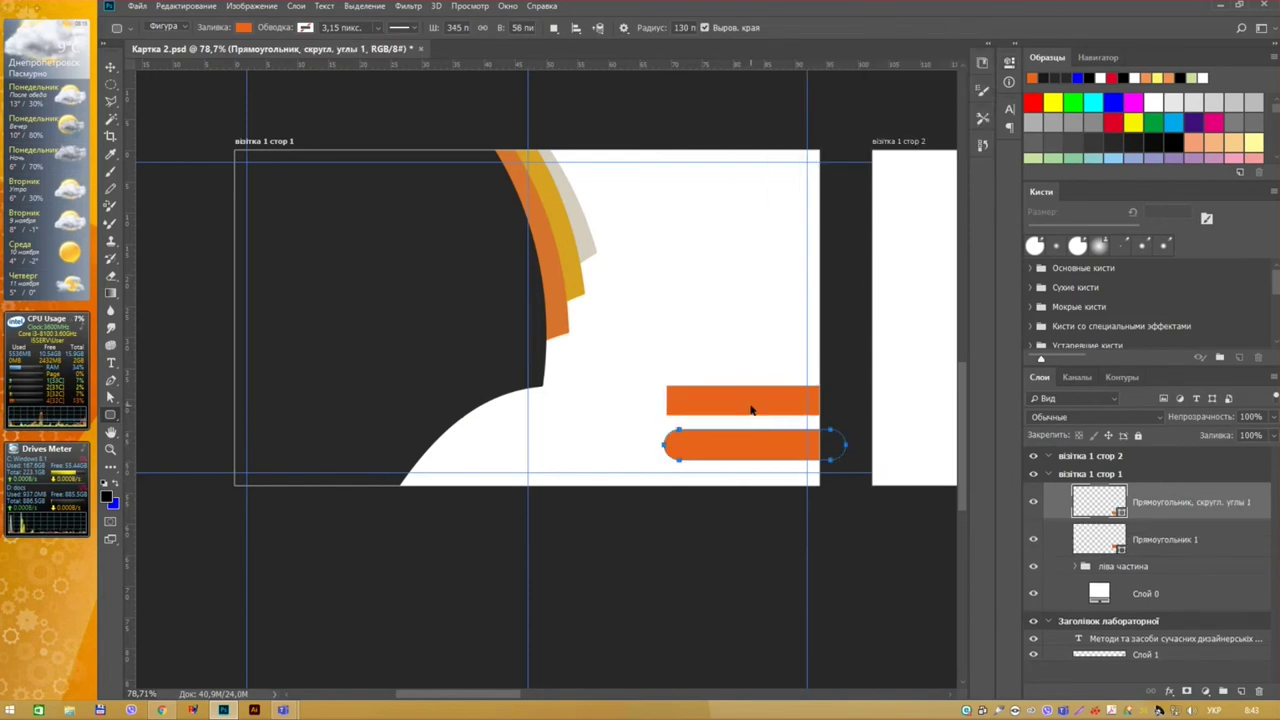
key(v)
key(Delete)
drag(757, 407, 753, 398)
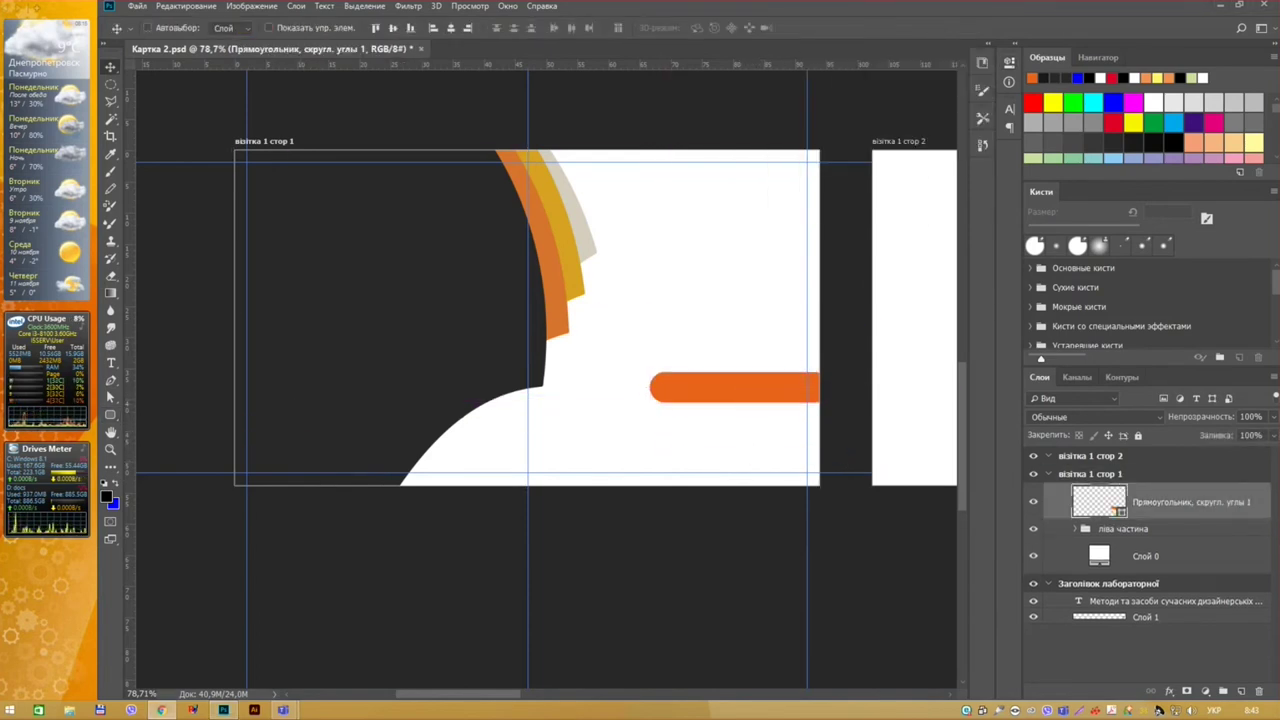
text(https://okmm.nmu.org.ua/)
Make the web address 8 pt white text on the orange bar, without the trailing slash
click(1009, 110)
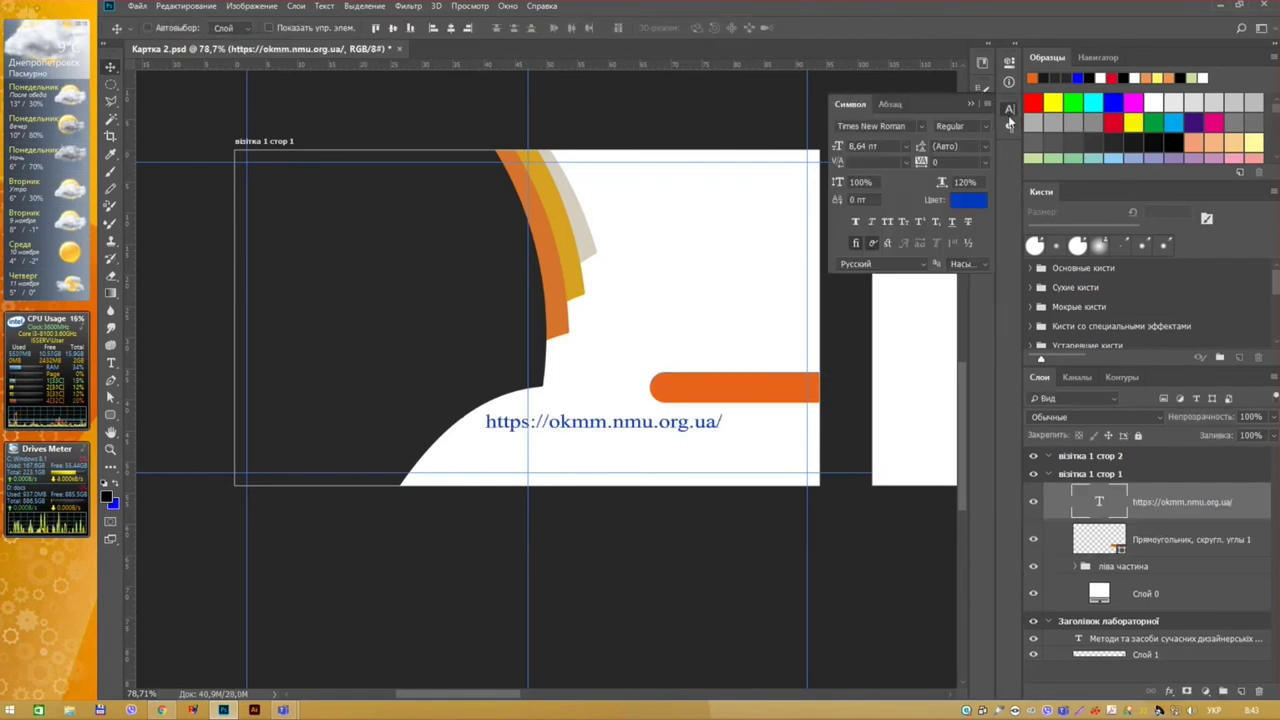
click(906, 147)
click(893, 188)
drag(623, 425, 731, 390)
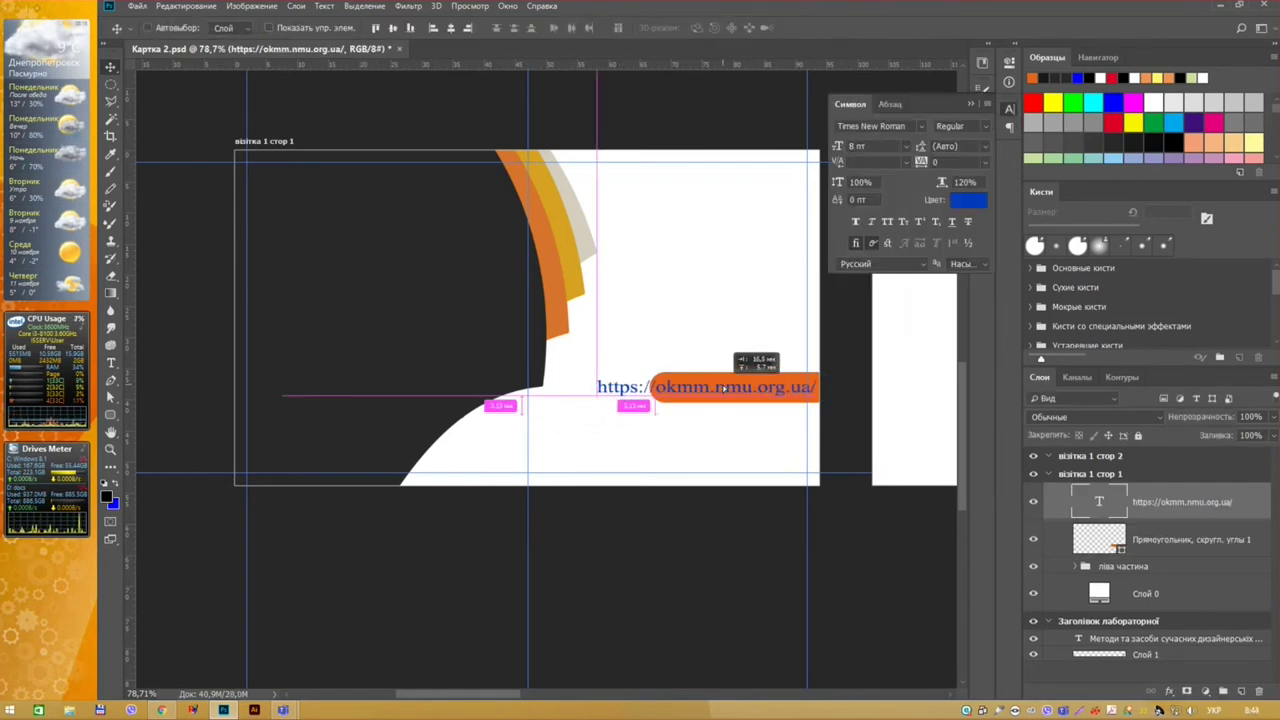
key(t)
key(BackSpace)
click(111, 67)
drag(600, 387, 629, 387)
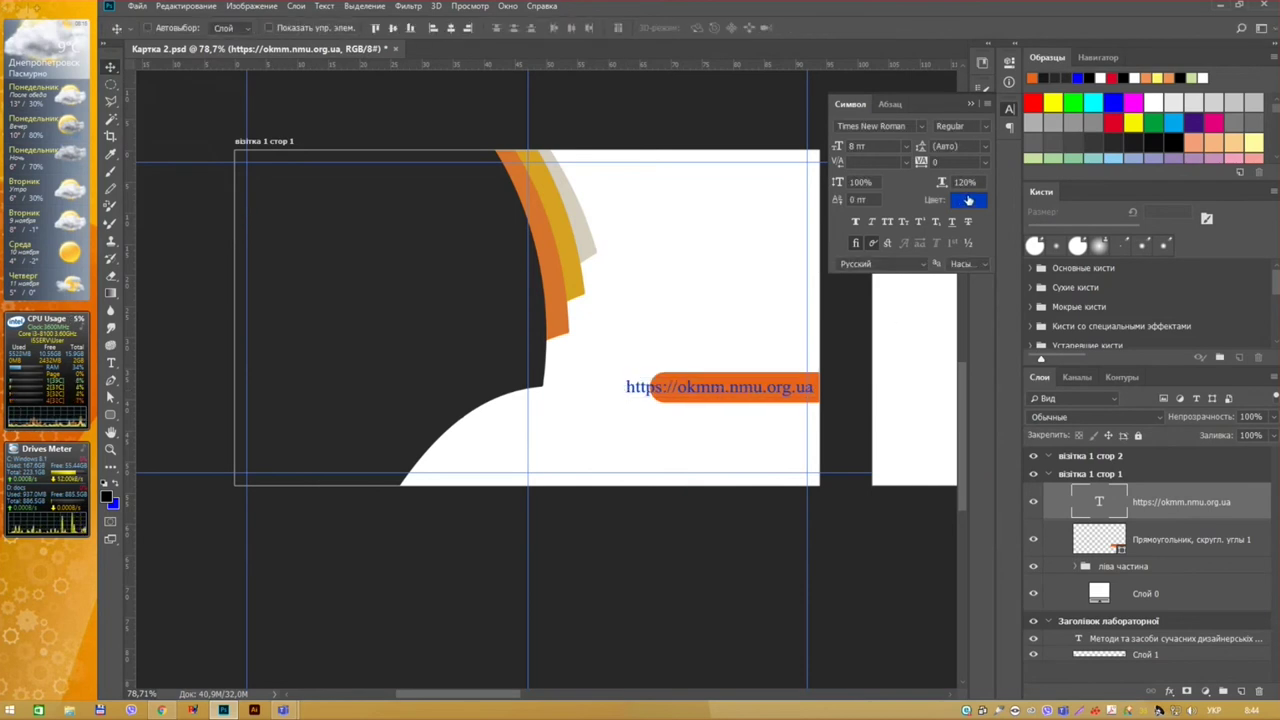
click(968, 200)
click(849, 562)
click(1126, 384)
Shift and resize the orange URL bar, then paste the QR code above it
drag(707, 407, 604, 388)
ctrl+click(720, 403)
key(ctrl+t)
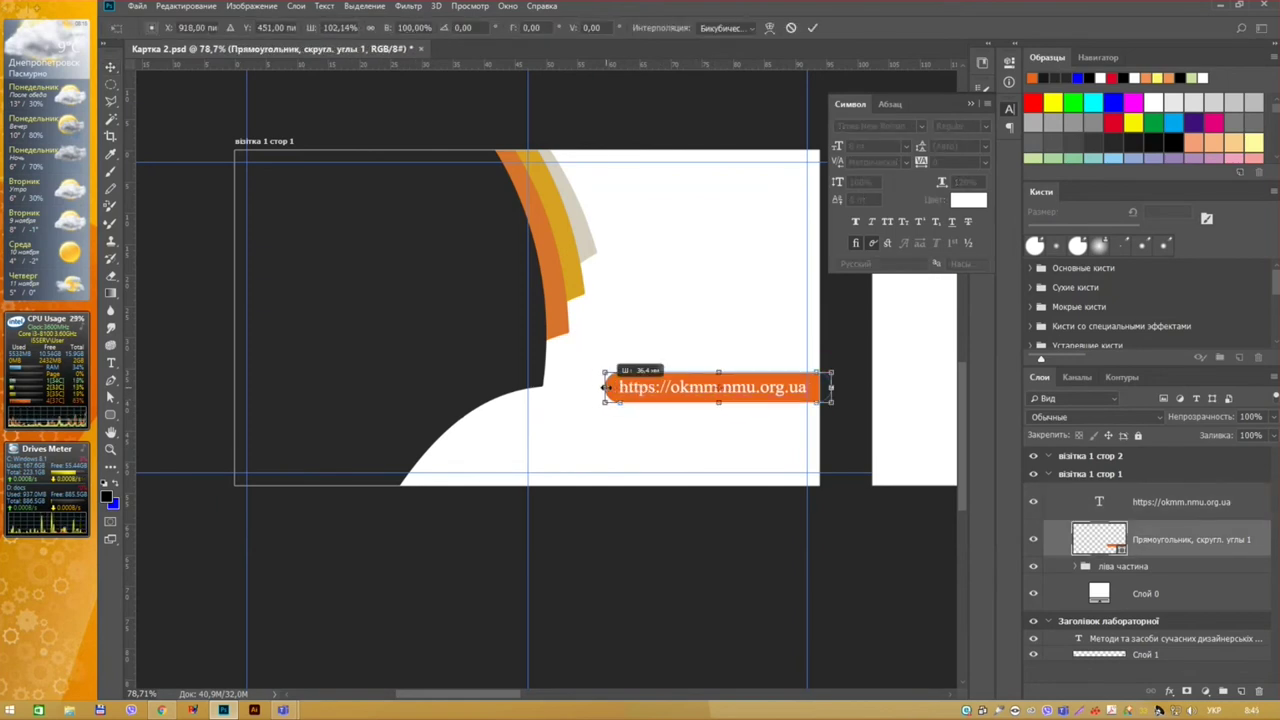
key(Return)
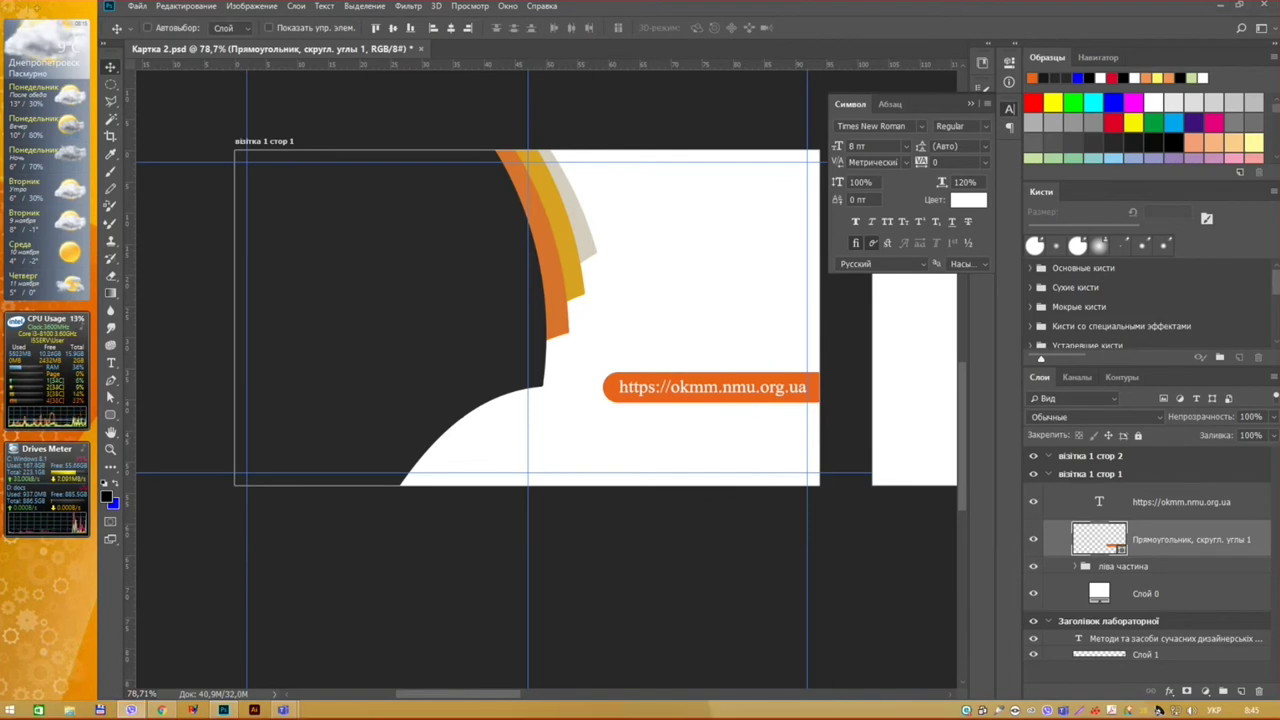
key(ctrl+v)
drag(602, 309, 745, 258)
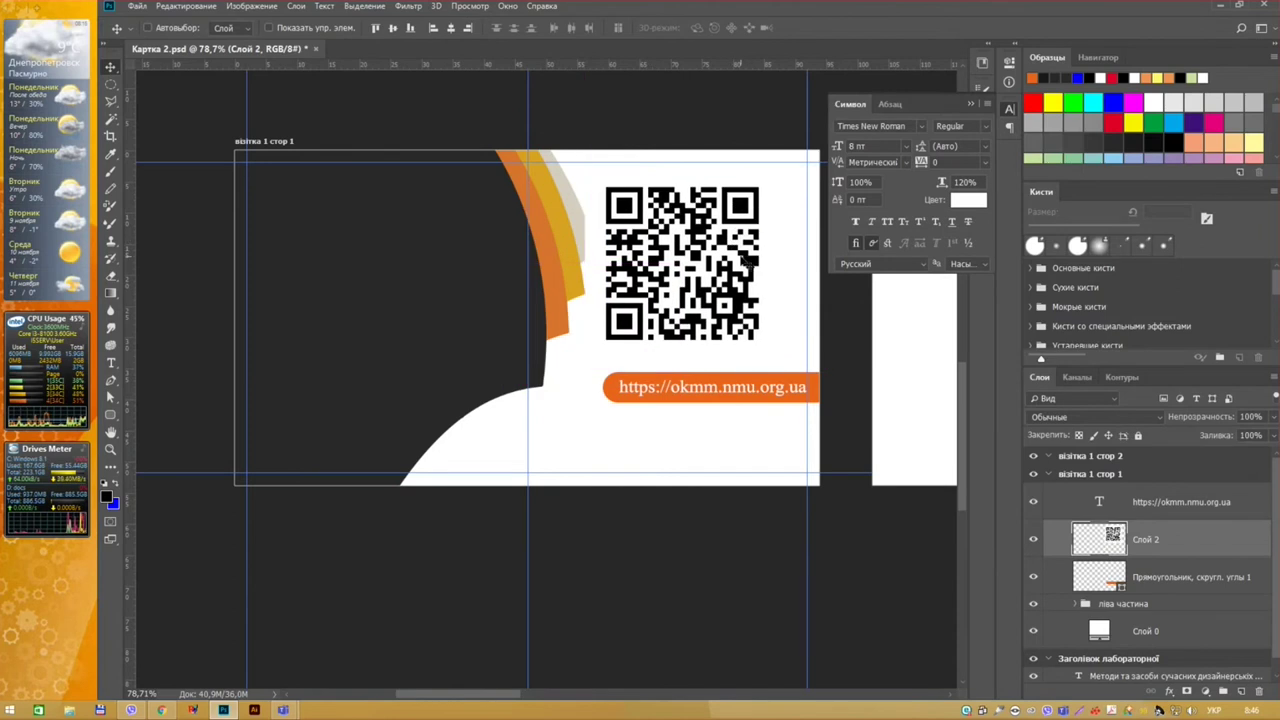
Name the QR code layer 'QR code'
key(w)
click(785, 198)
key(ctrl+d)
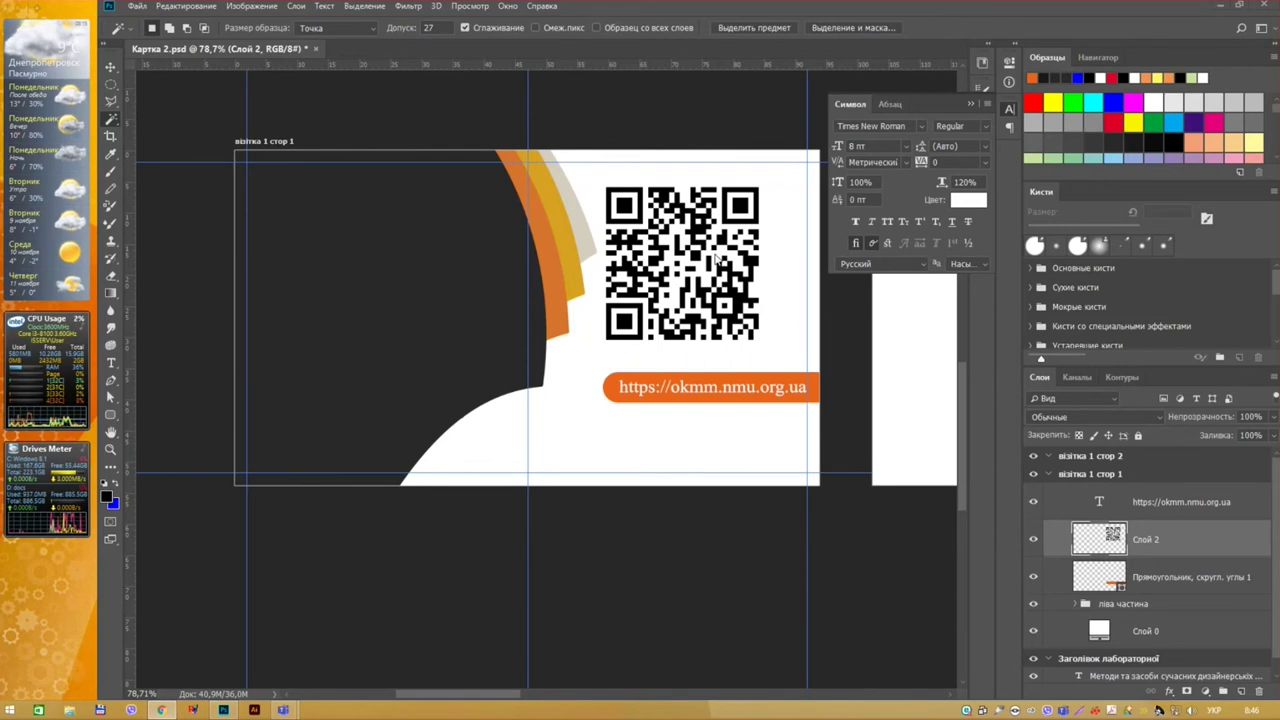
double_click(1146, 539)
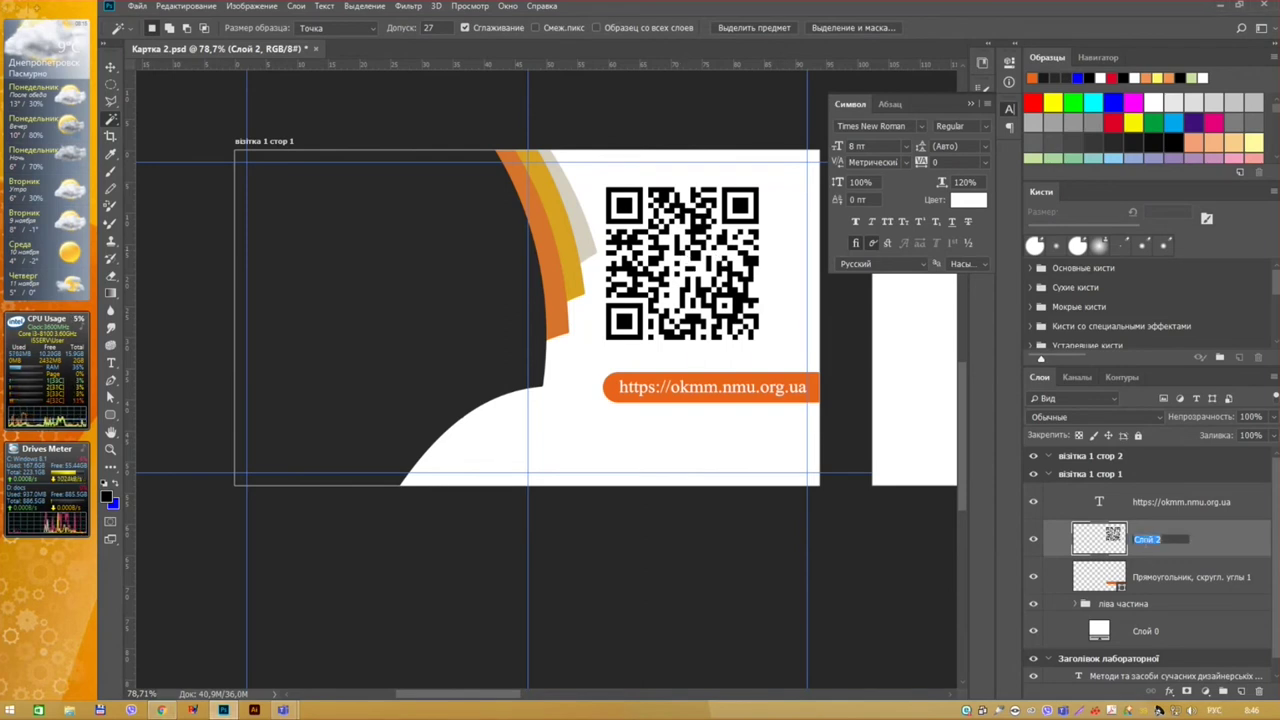
text(QR code)
key(Return)
Scale the QR code smart object to about 67%, recentre it, and shift the beige arc down-right
key(v)
right_click(1150, 540)
click(1163, 153)
key(ctrl+t)
drag(760, 340, 703, 286)
drag(699, 218, 745, 262)
key(Return)
ctrl+click(583, 226)
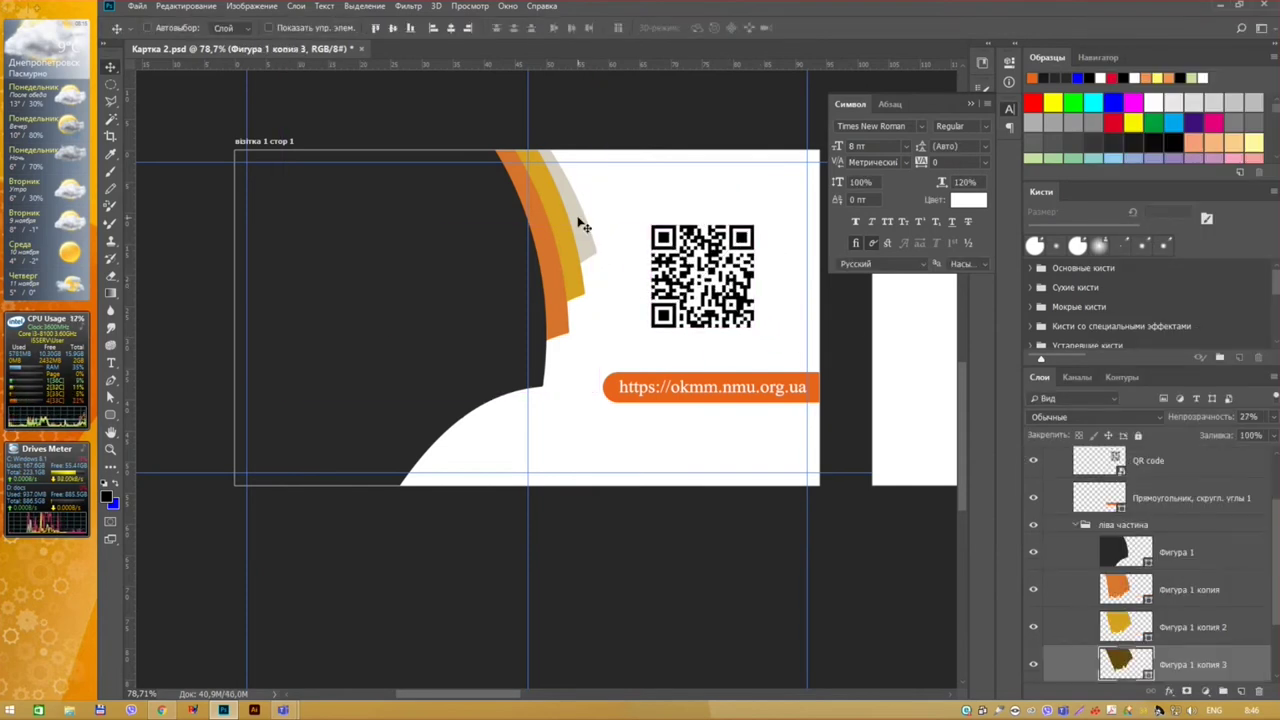
drag(583, 226, 636, 256)
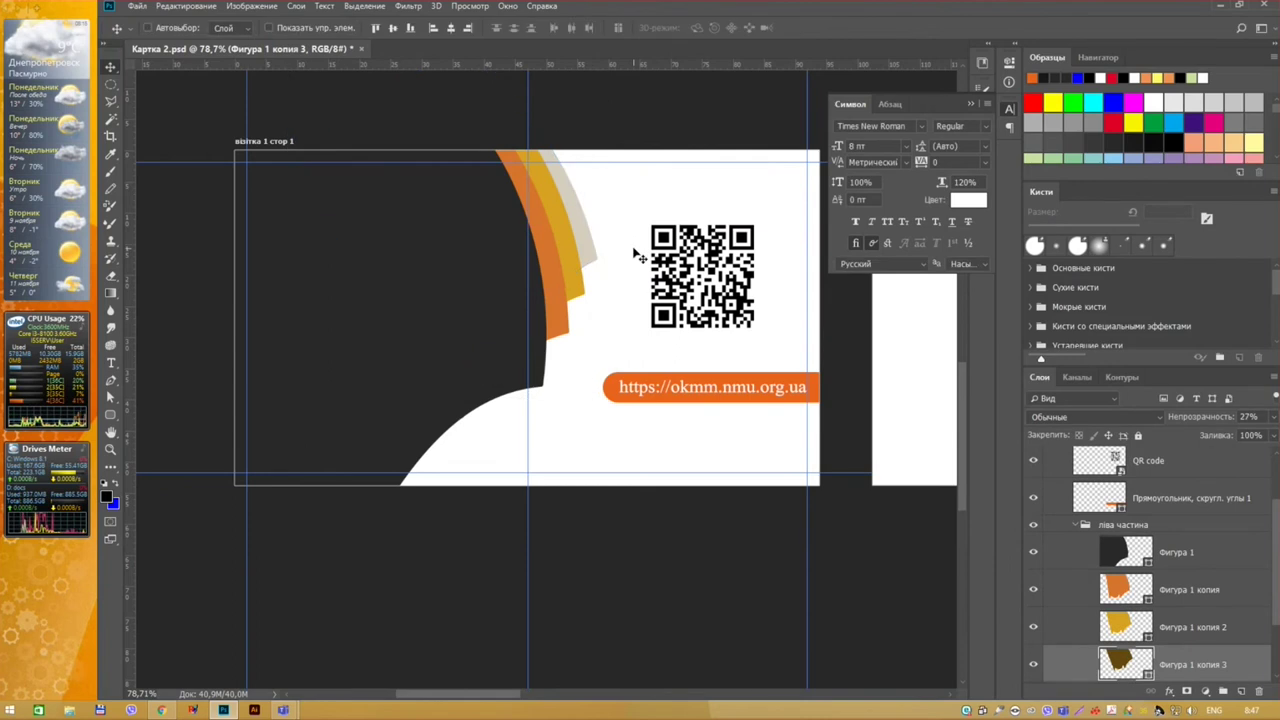
Copy the orange logo onto card 1's dark area as a smart object
scroll(636, 260, down, 5)
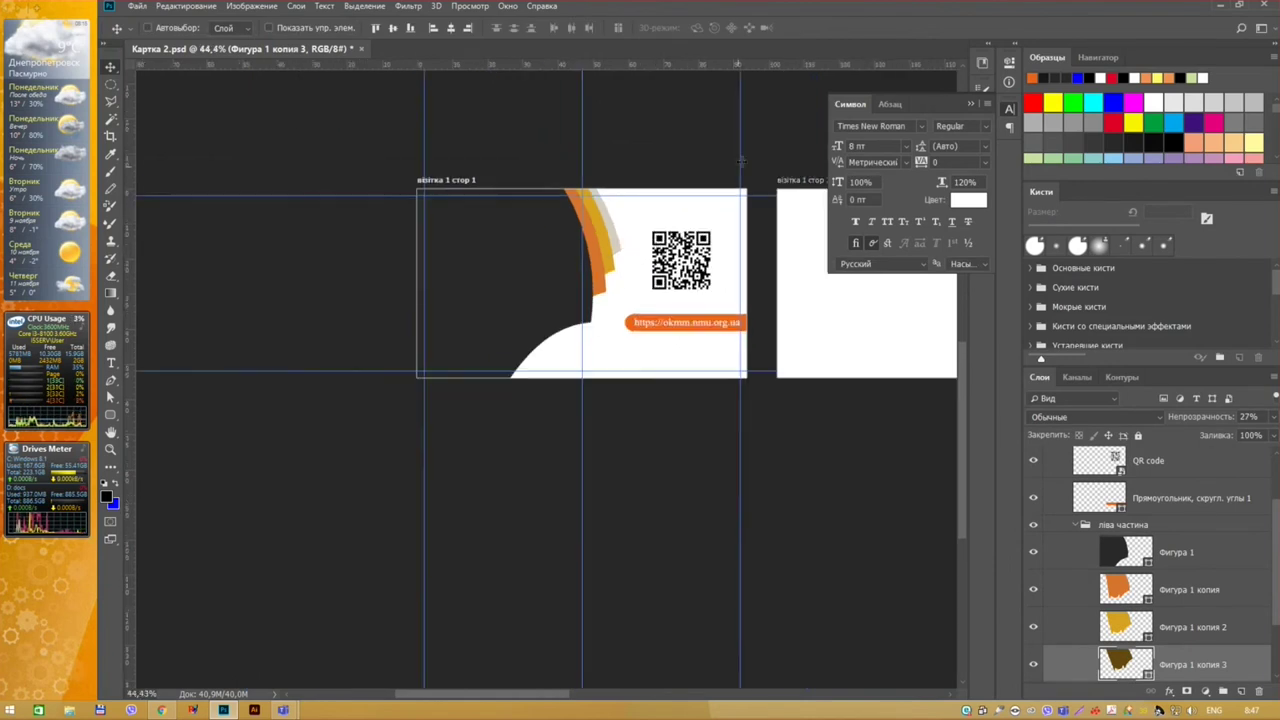
ctrl+click(815, 305)
mouse_move(818, 310)
mouse_down()
mouse_move(565, 440)
mouse_move(269, 474)
mouse_up()
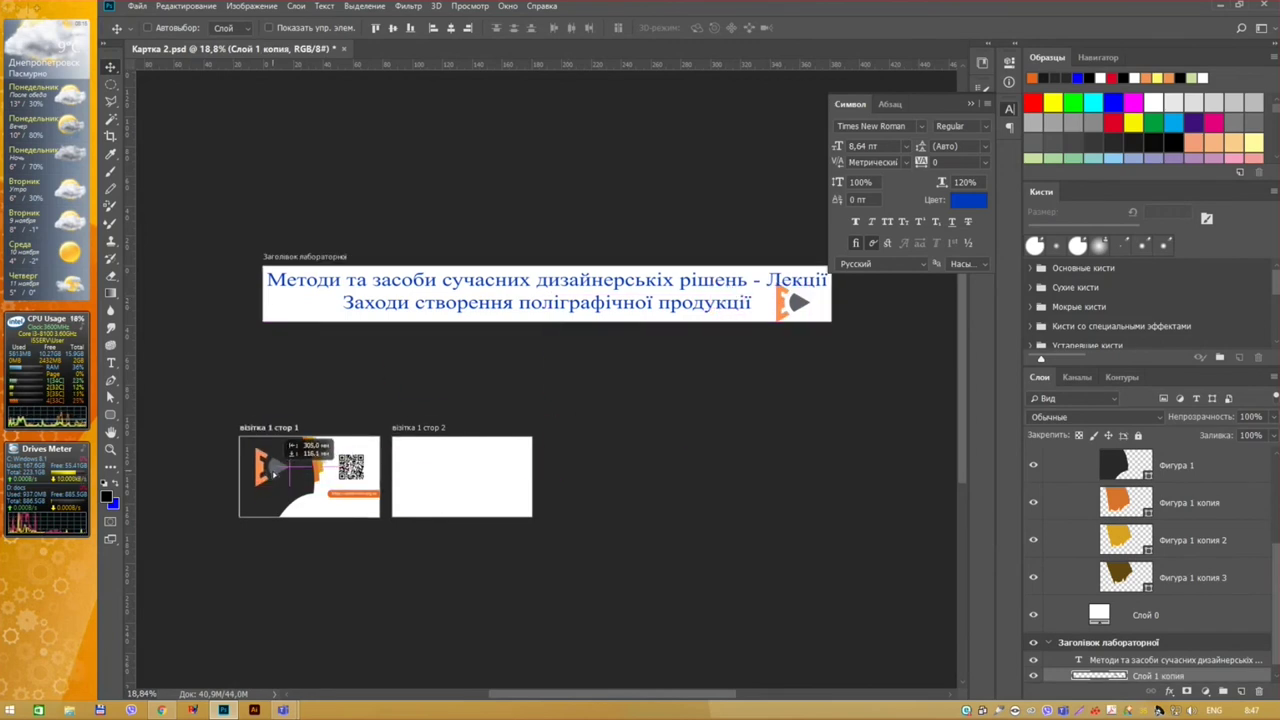
scroll(250, 500, up, 5)
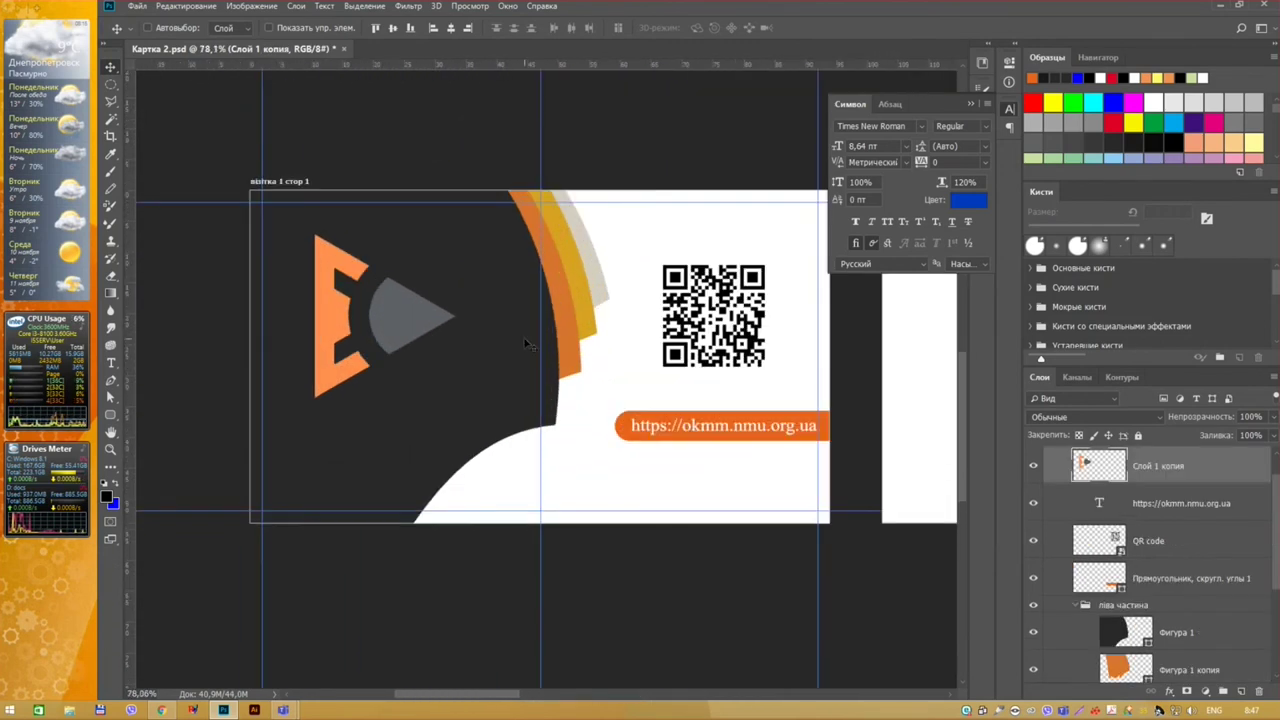
scroll(1187, 523, up, 1)
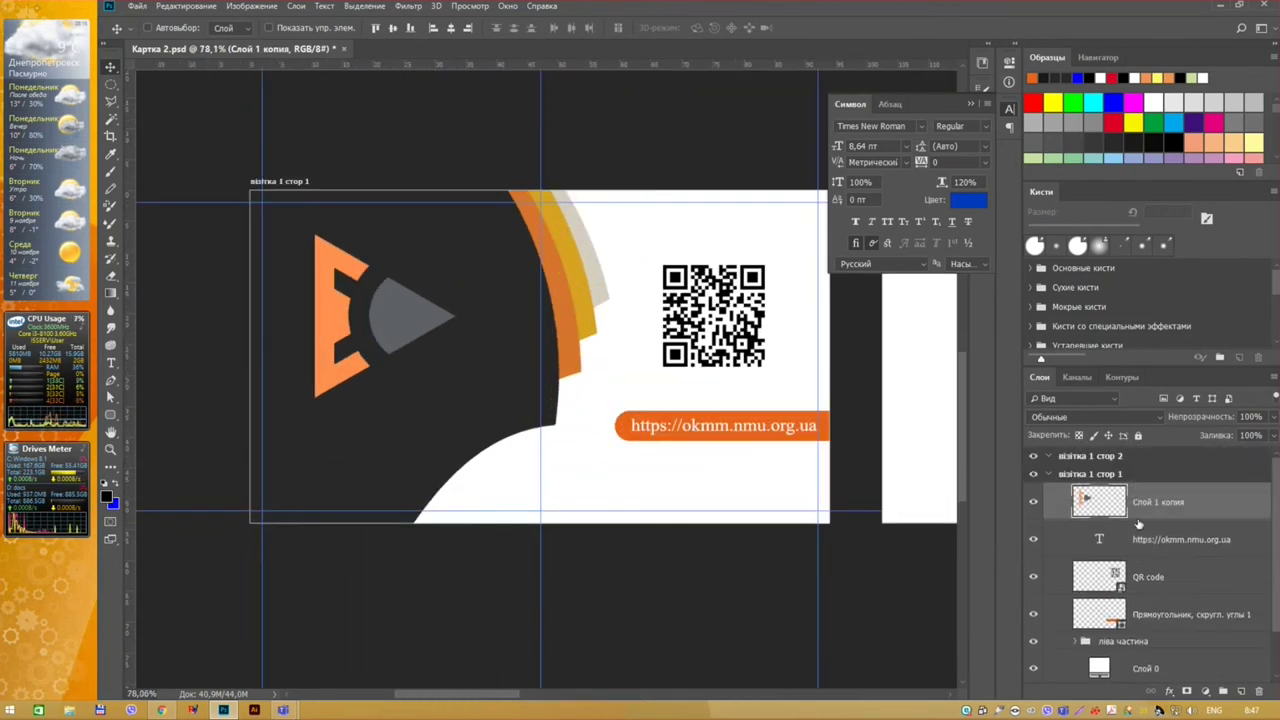
right_click(1087, 517)
right_click(1188, 505)
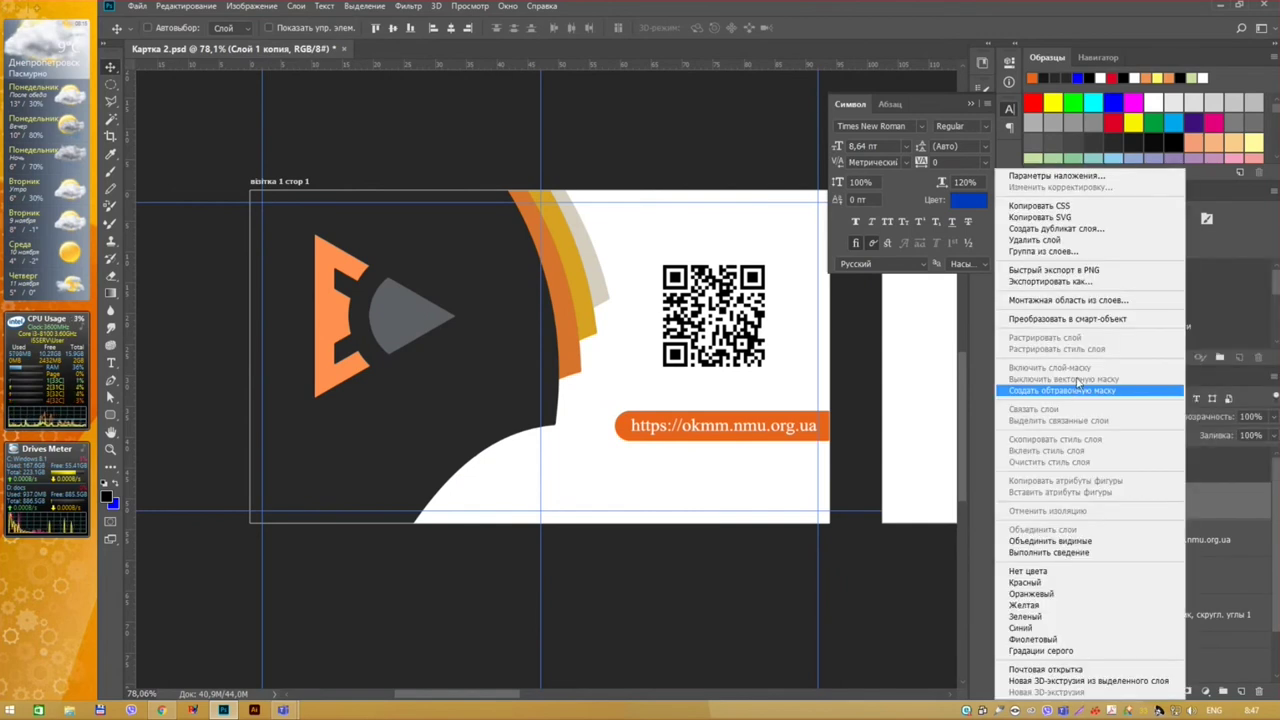
click(1125, 321)
Rename the logo layer 'лого ктед' and shrink it to about 57%
double_click(1165, 505)
key(alt+shift)
text(дло)
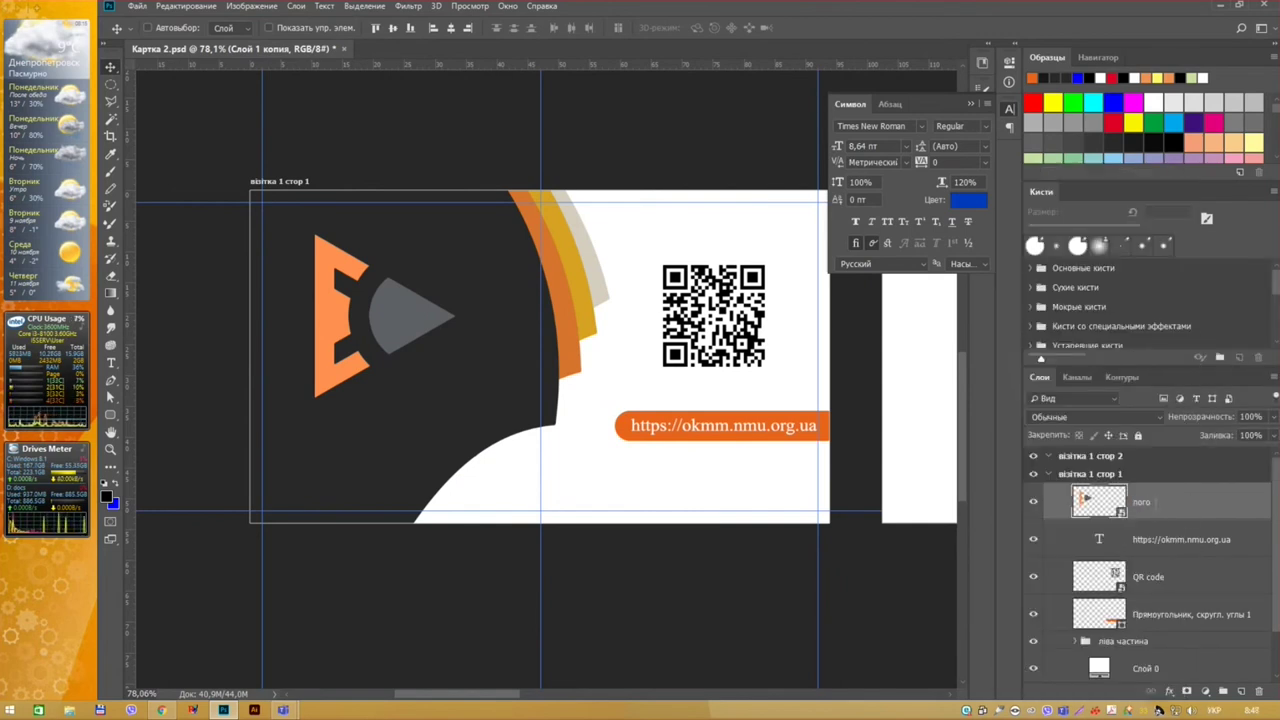
key(Return)
key(Return)
key(ctrl+t)
mouse_move(455, 398)
mouse_down()
mouse_move(394, 323)
mouse_move(403, 315)
mouse_up()
key(Return)
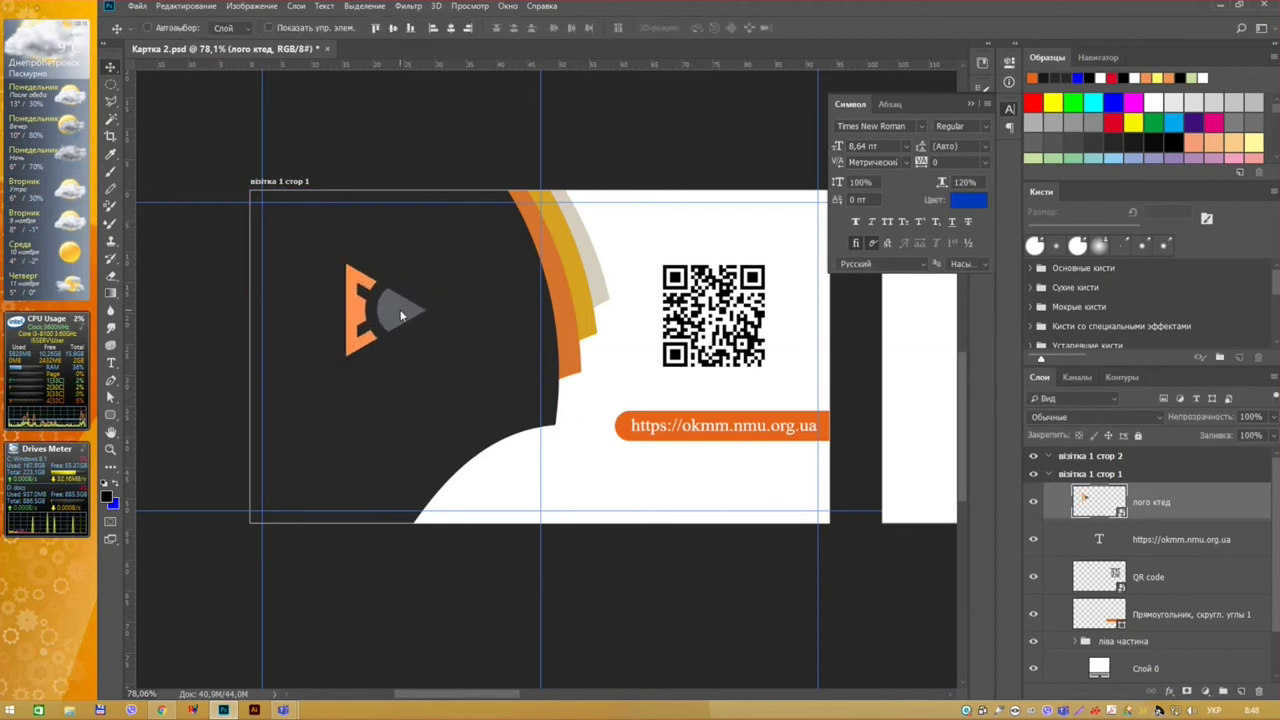
Give the logo a white stroke outline and put it in a group named 'КТЕД'
double_click(1205, 500)
click(607, 234)
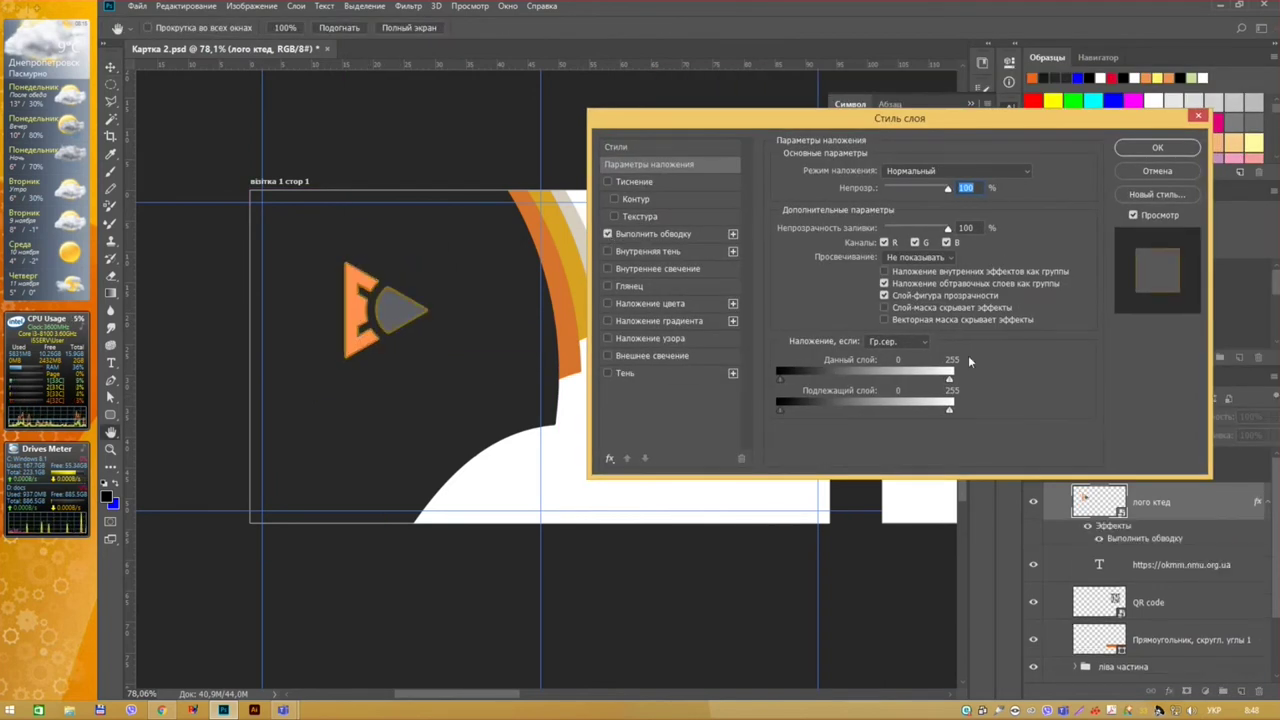
click(815, 283)
drag(998, 456, 998, 392)
drag(880, 520, 880, 561)
click(1141, 379)
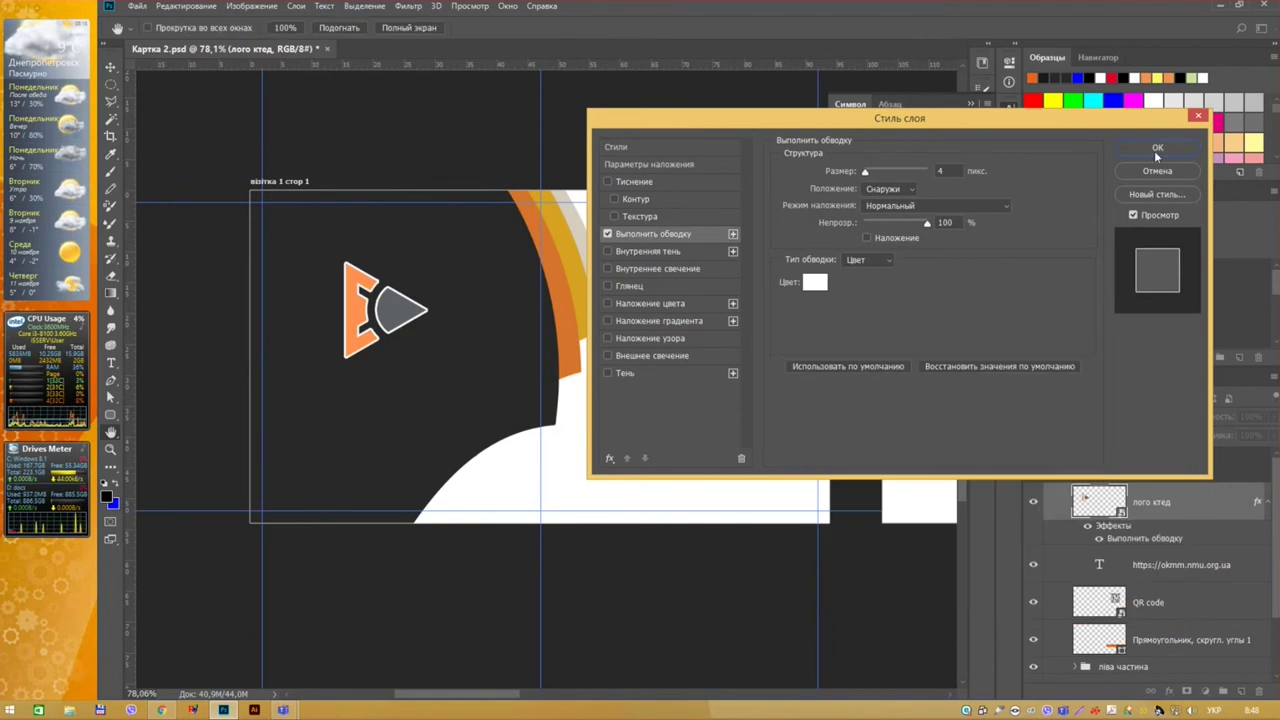
click(1157, 147)
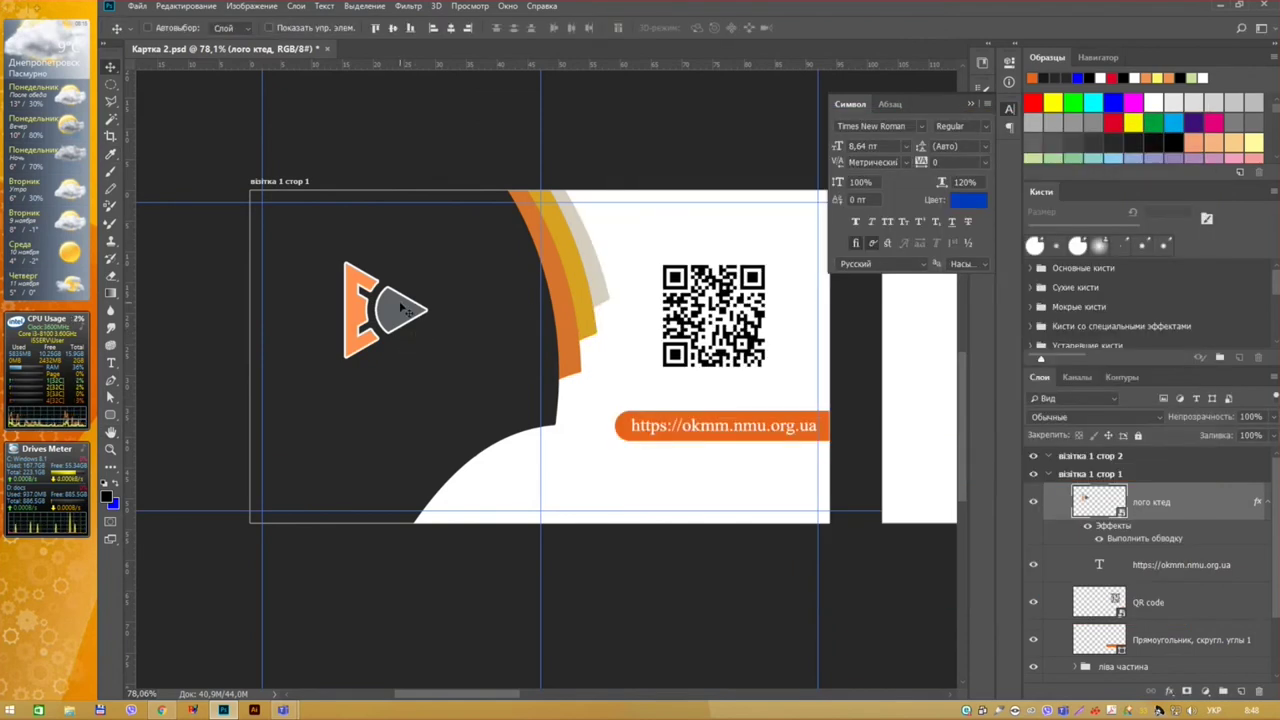
key(ctrl+g)
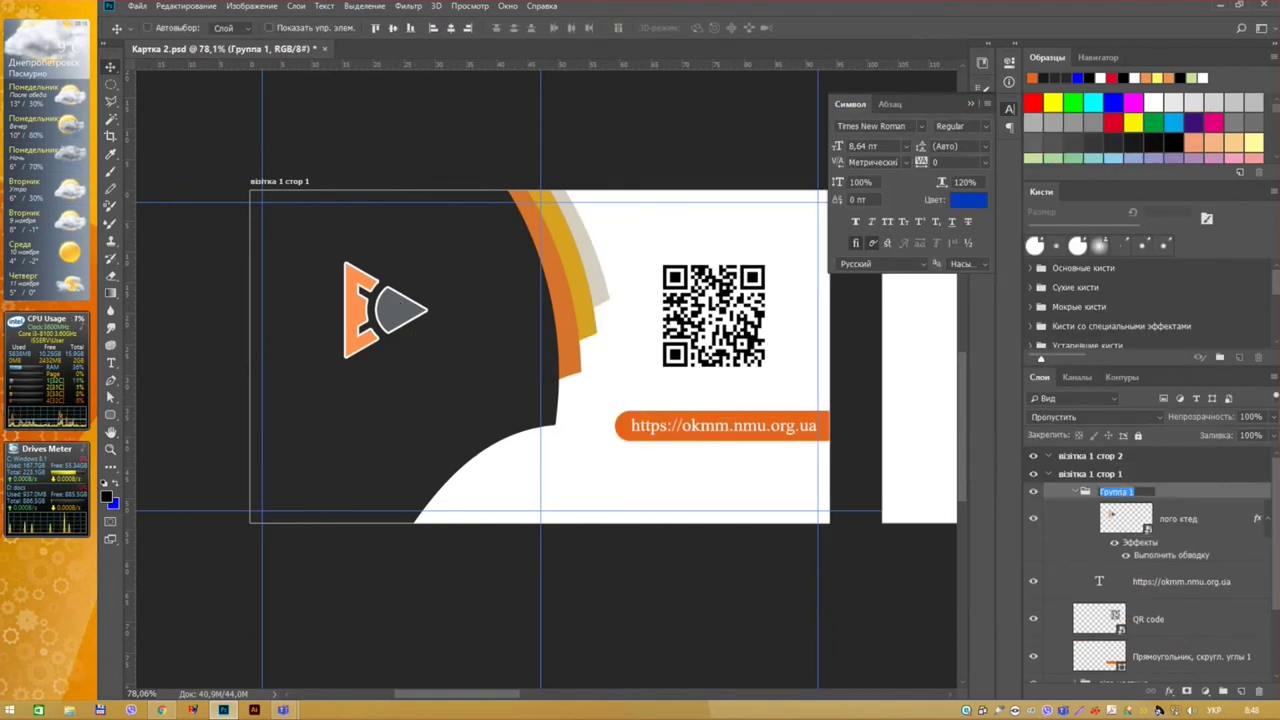
text(КТЕД)
key(Return)
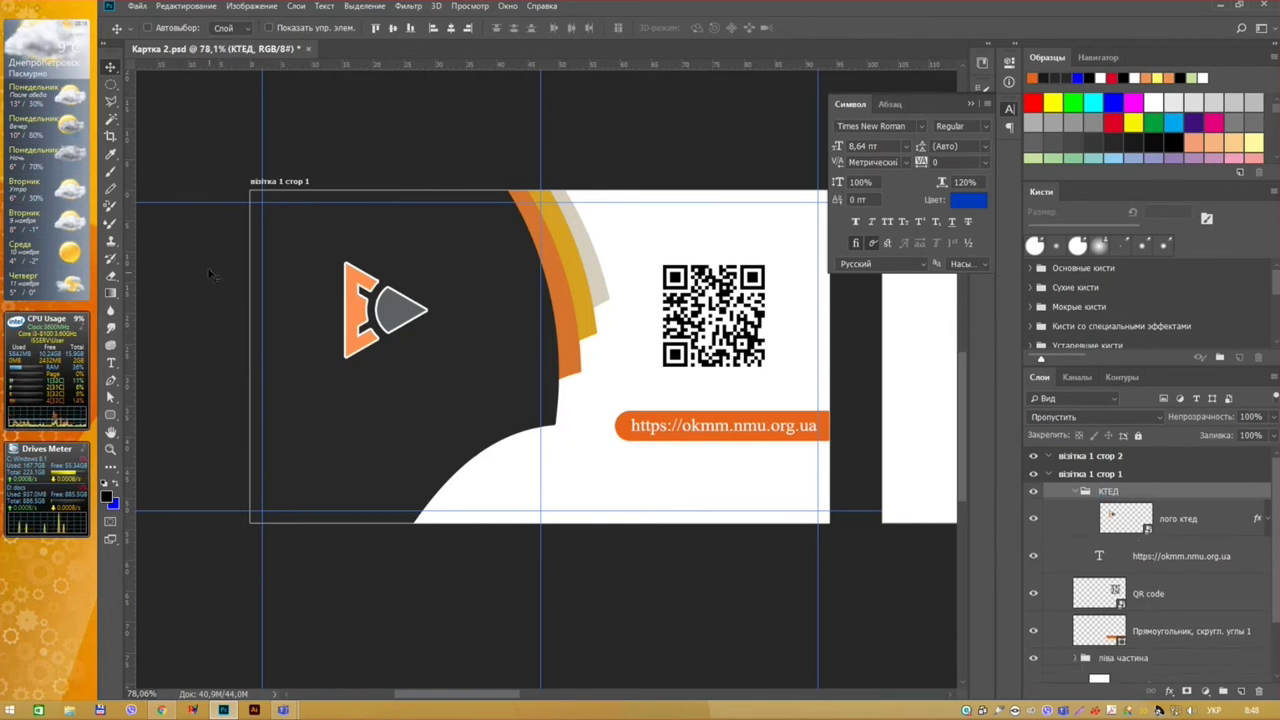
Add the department text box below the logo and nudge the logo slightly right
key(t)
click(296, 388)
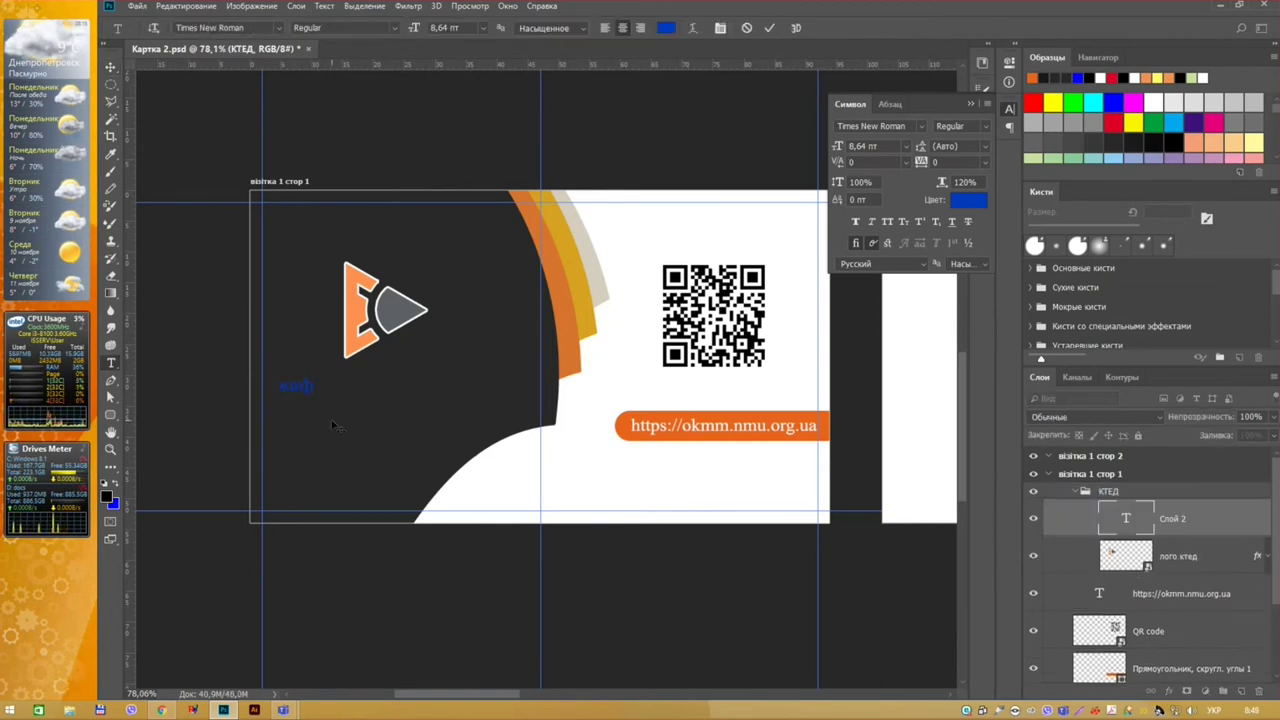
drag(288, 381, 531, 418)
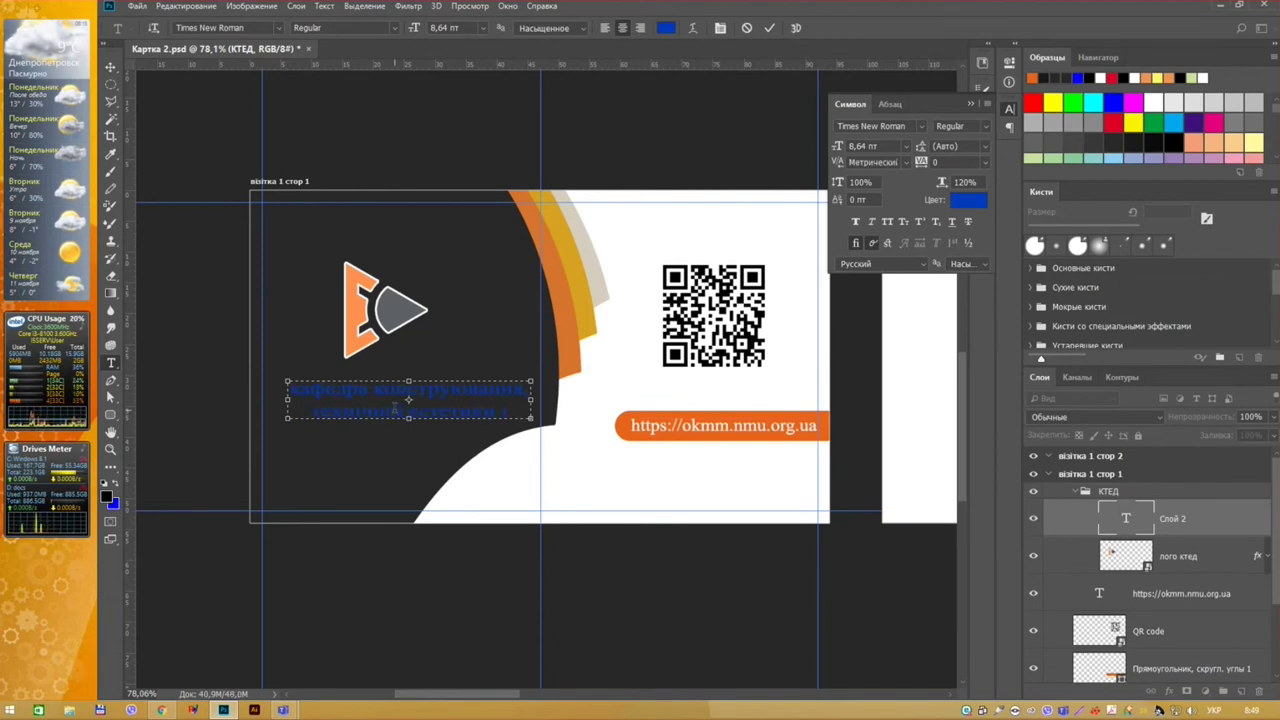
key(ctrl+Return)
key(v)
drag(400, 305, 423, 308)
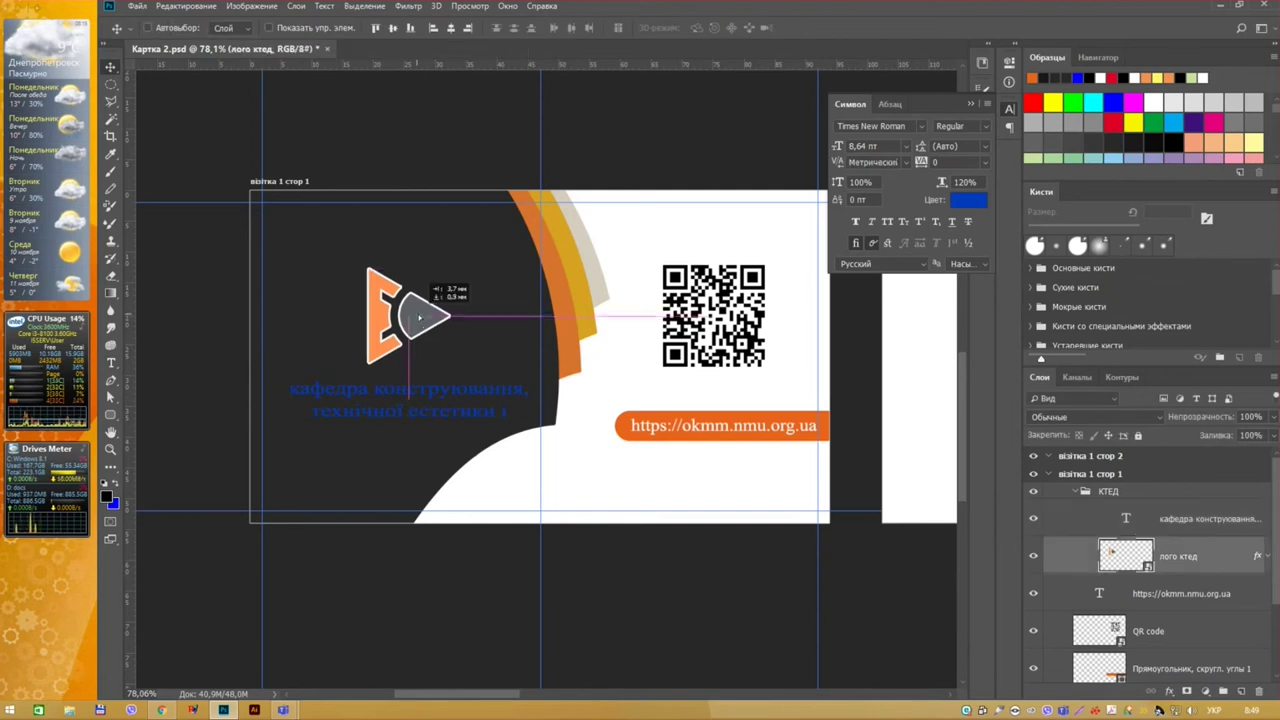
Format the department text as 8 pt Calibri in the logo's orange
click(906, 146)
click(955, 186)
click(920, 126)
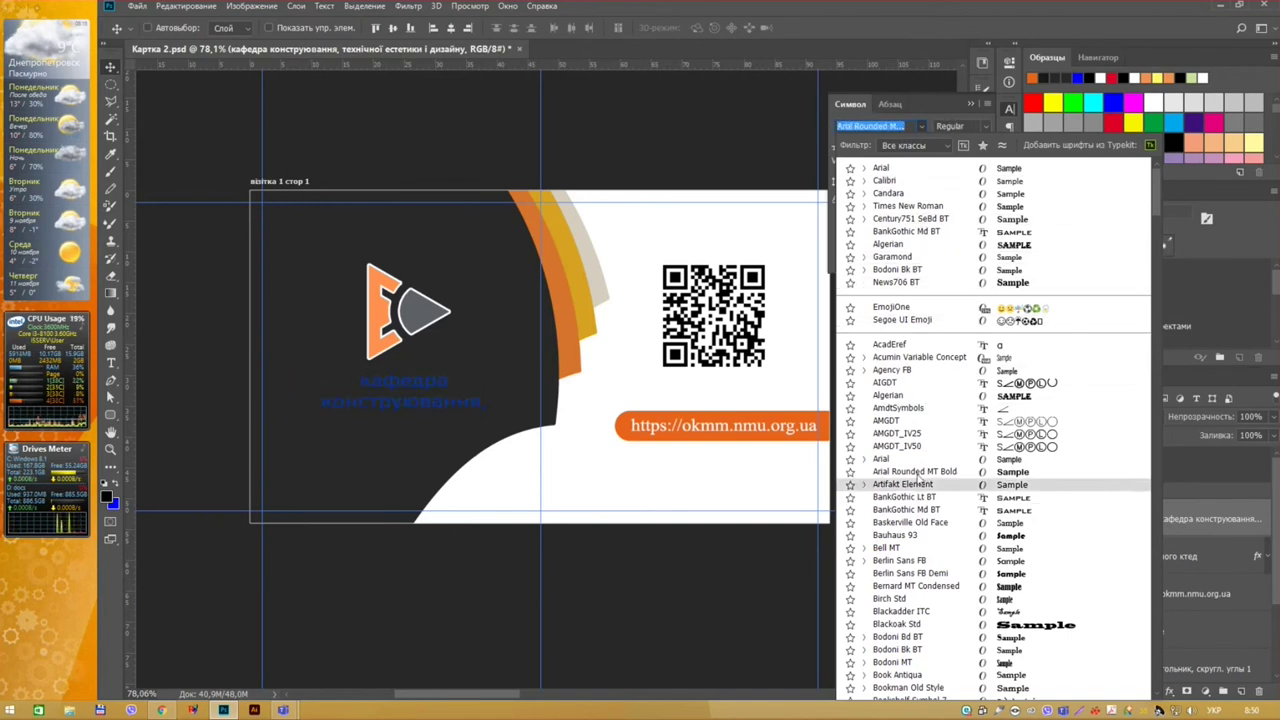
click(921, 181)
click(968, 200)
click(572, 253)
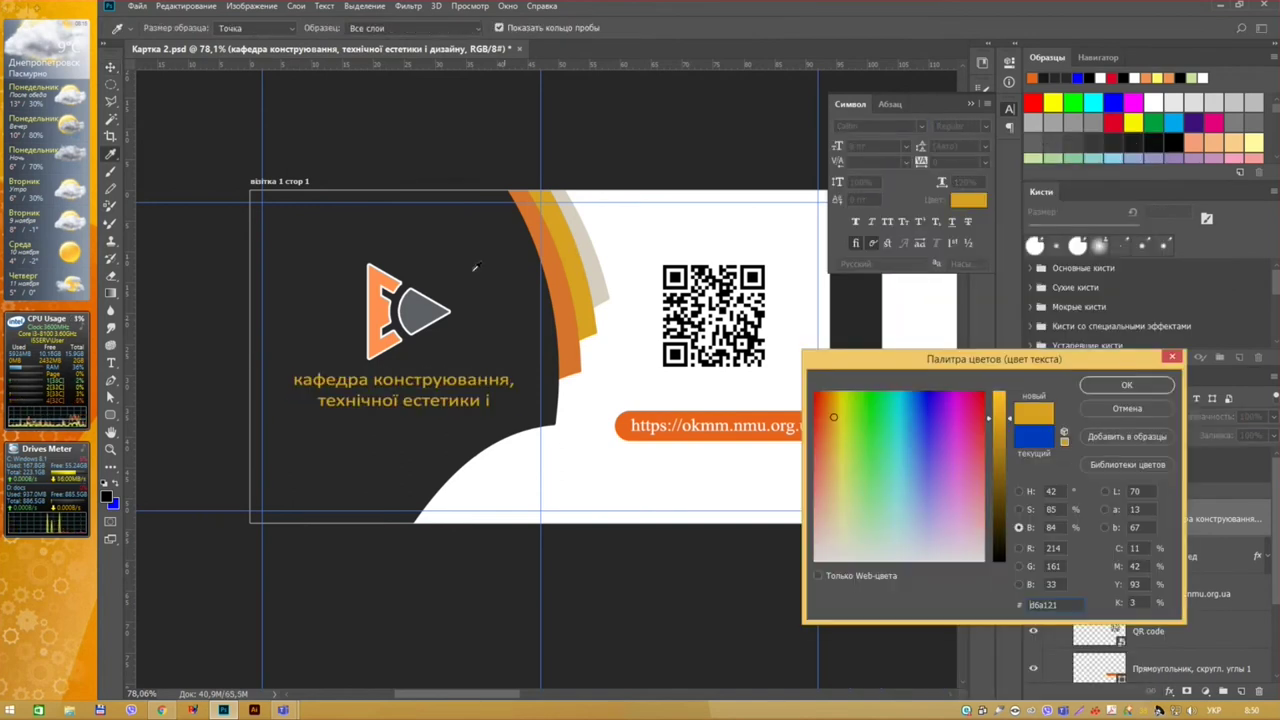
click(381, 304)
click(1126, 385)
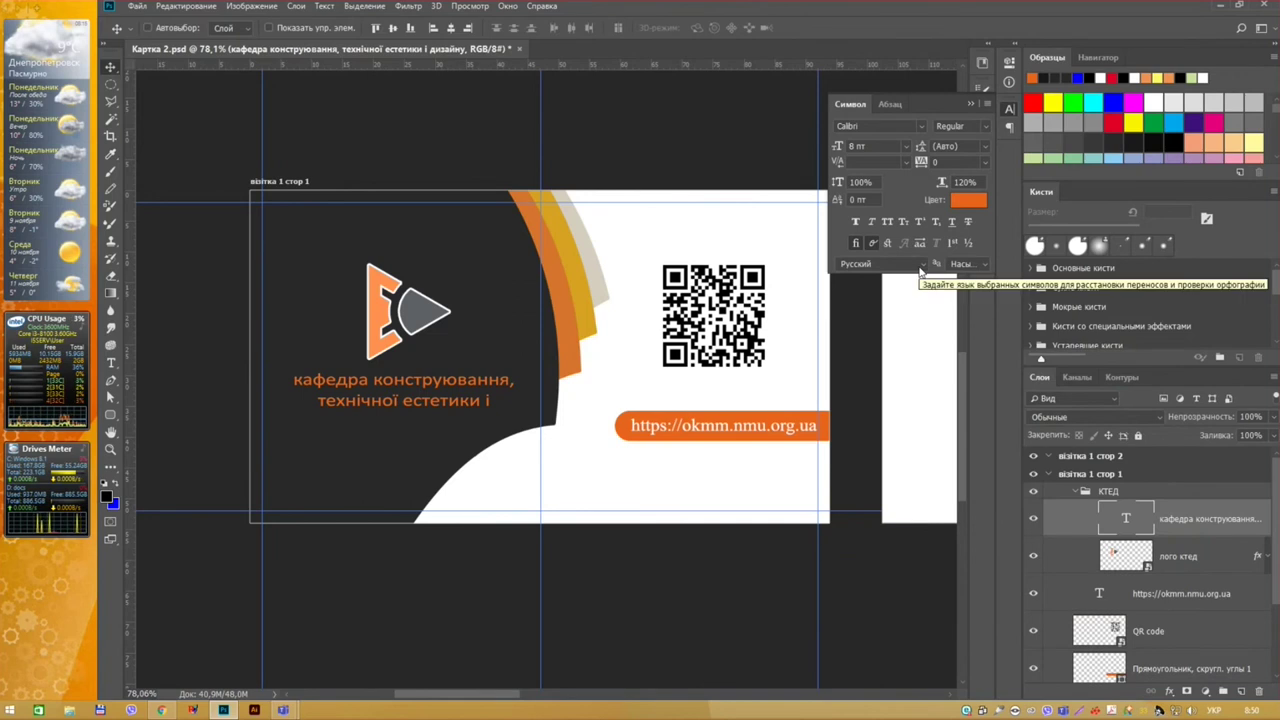
Left-align 'Кафедра конструювання, технічної естетики і дизайну' and touch up its text
click(894, 104)
click(859, 128)
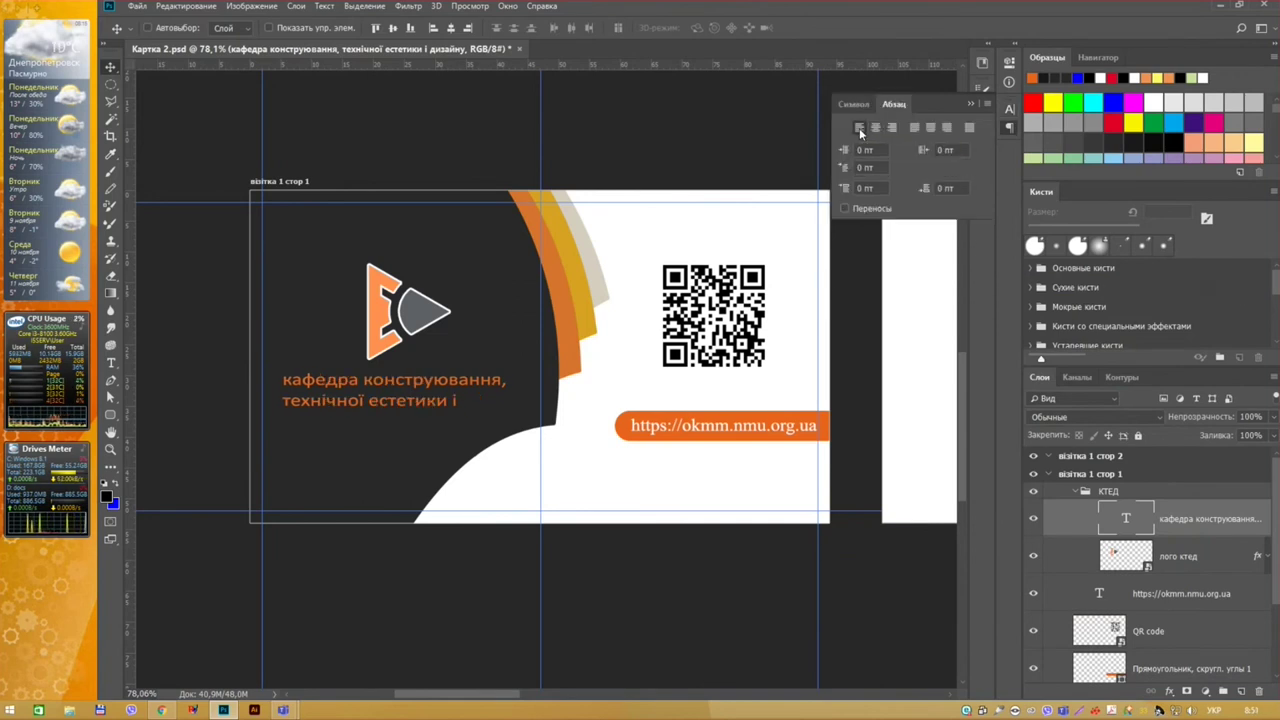
click(110, 362)
click(403, 400)
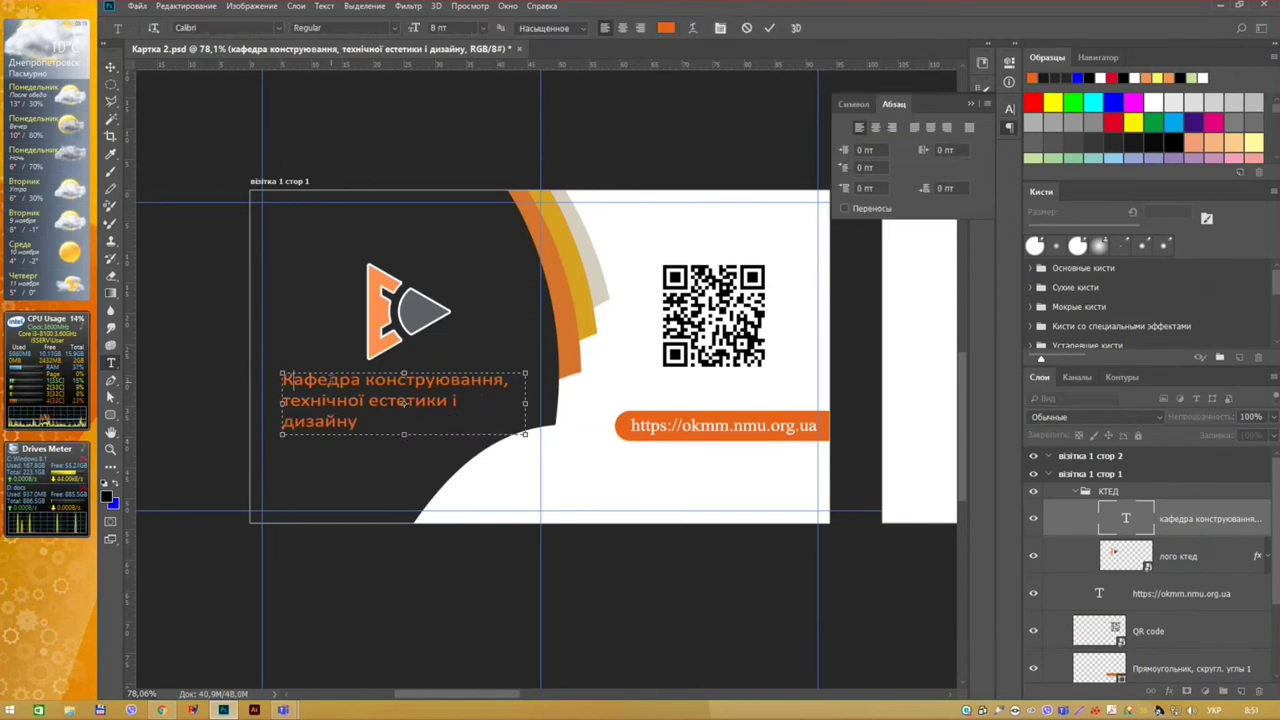
click(110, 67)
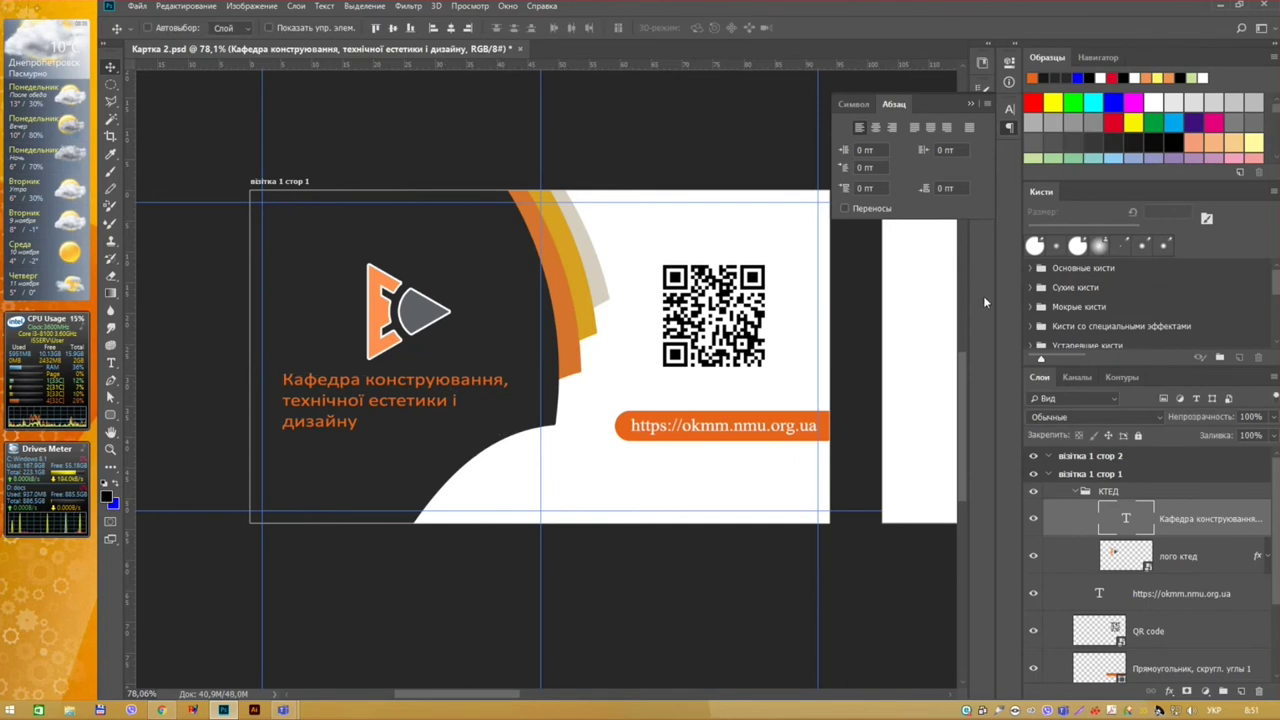
click(852, 104)
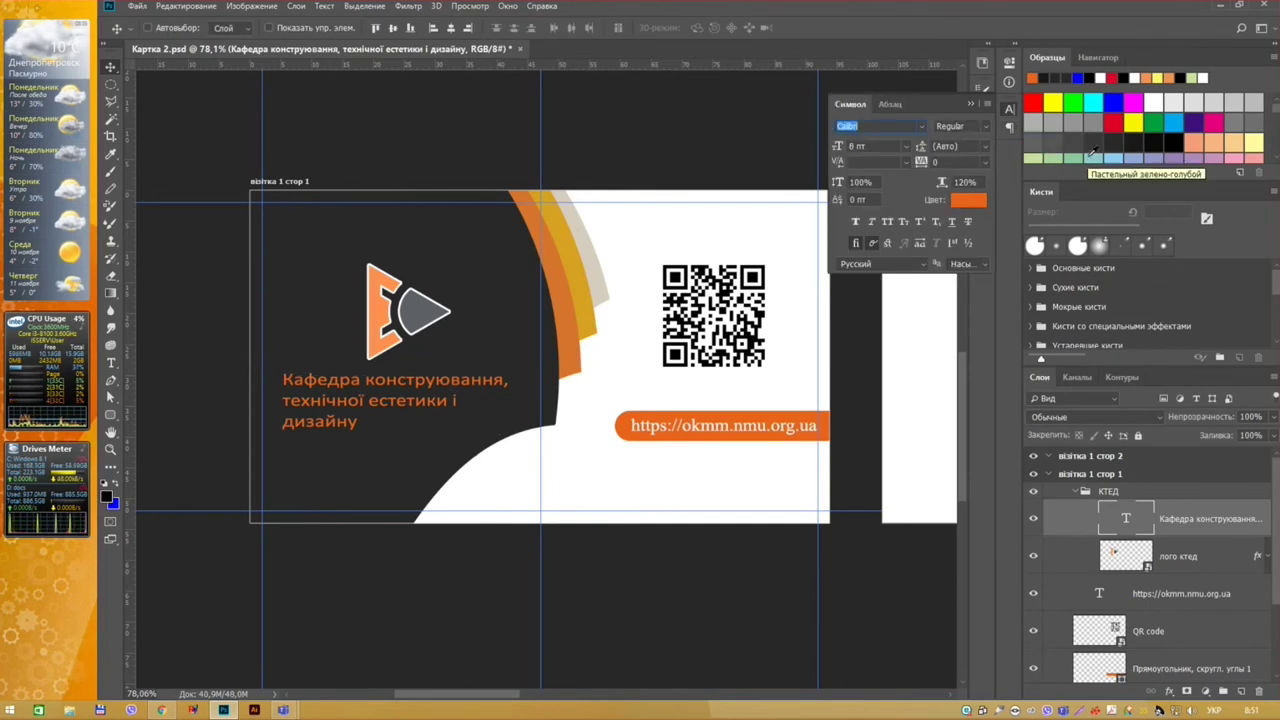
Duplicate the text to the top as white 'НТУ «Дніпровська політехніка»' in Times New Roman
drag(344, 418, 340, 248)
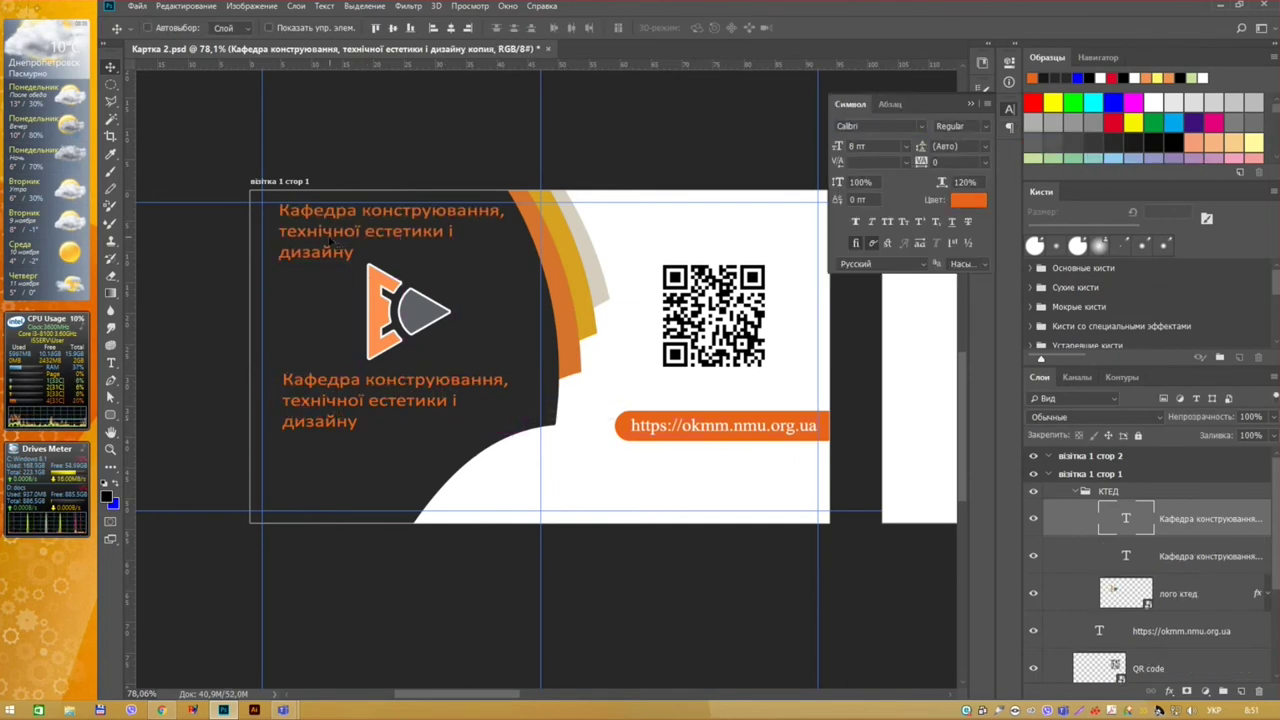
double_click(340, 248)
text(НТУ «Дніпровська політехніка»)
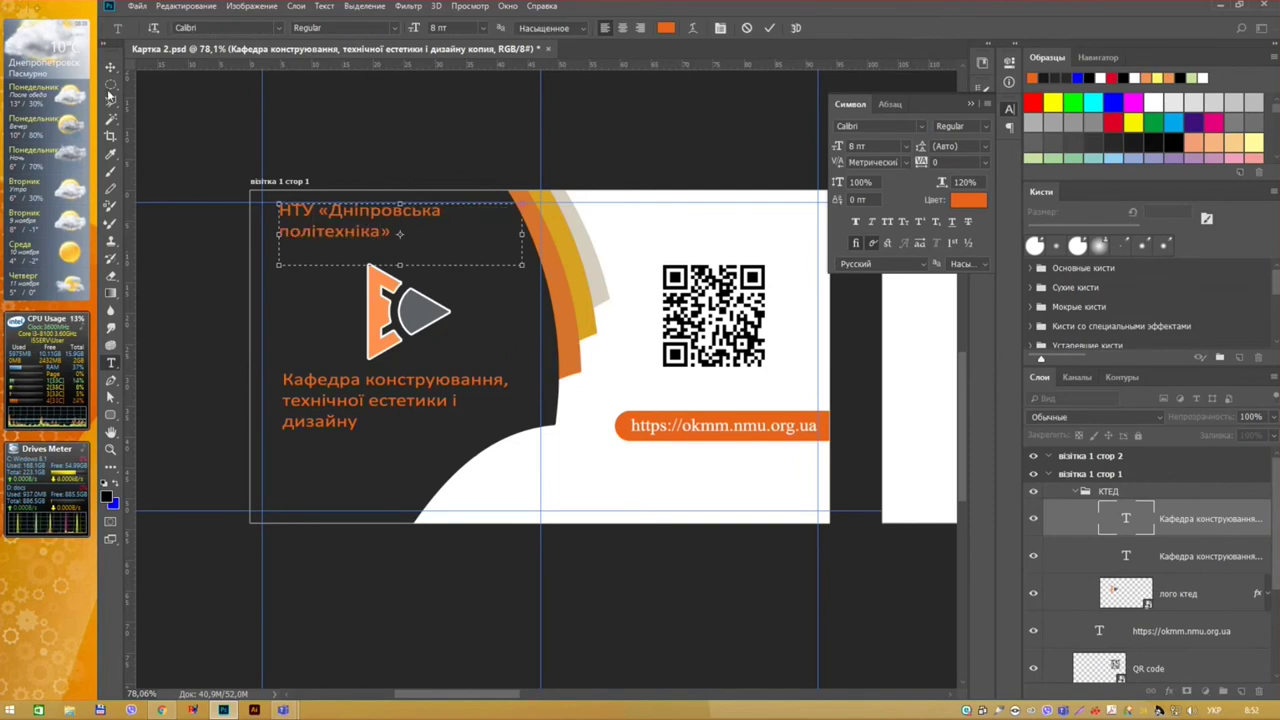
key(ctrl+Return)
key(ctrl+shift+comma)
drag(380, 208, 403, 206)
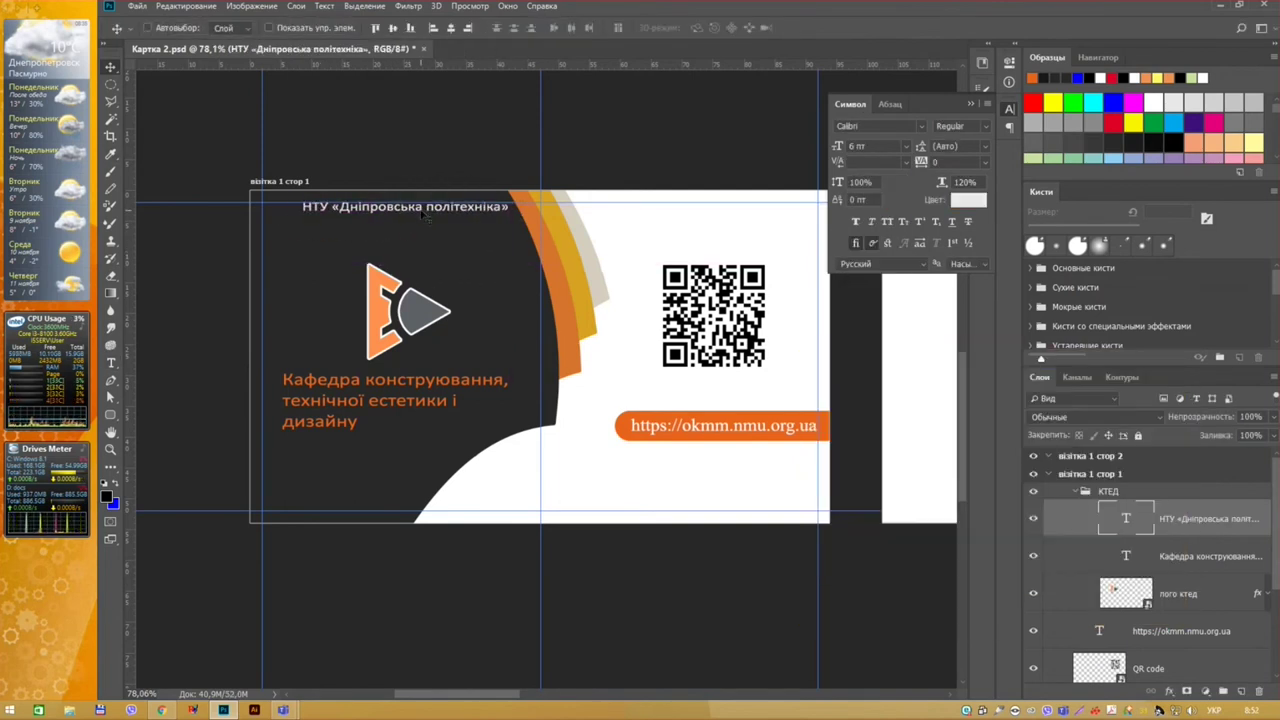
click(921, 126)
click(885, 204)
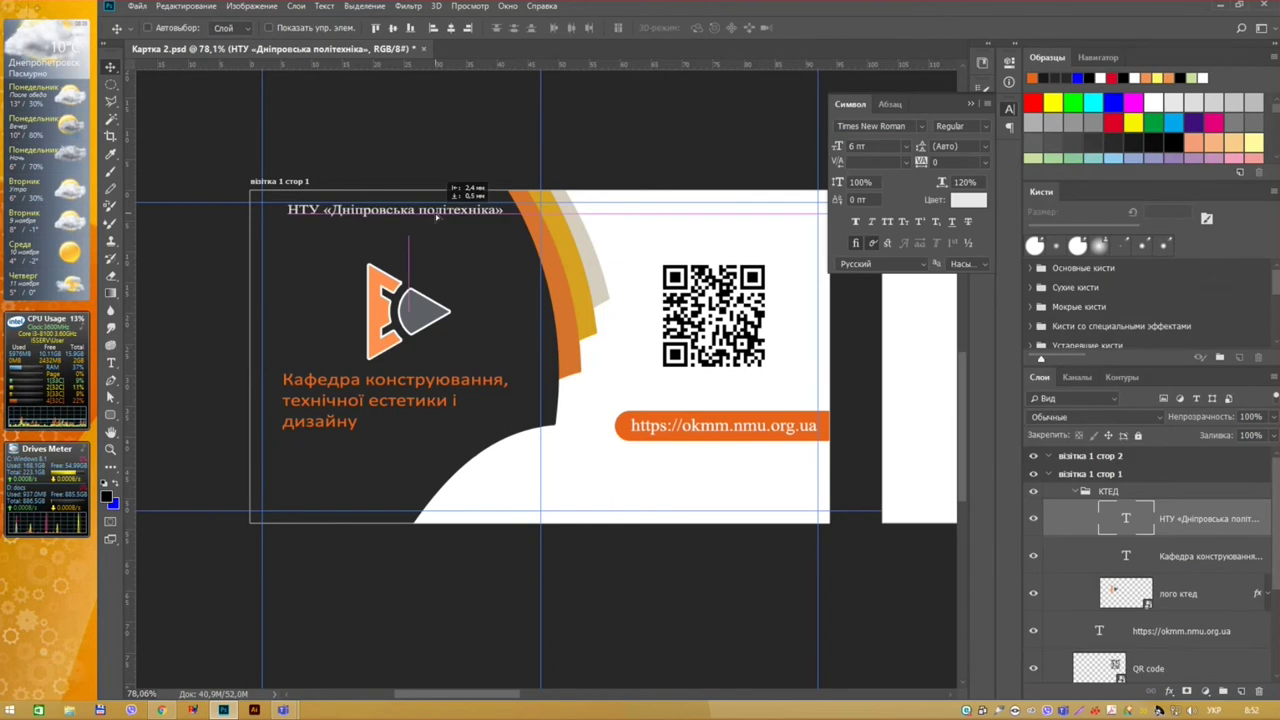
scroll(455, 595, down, 4)
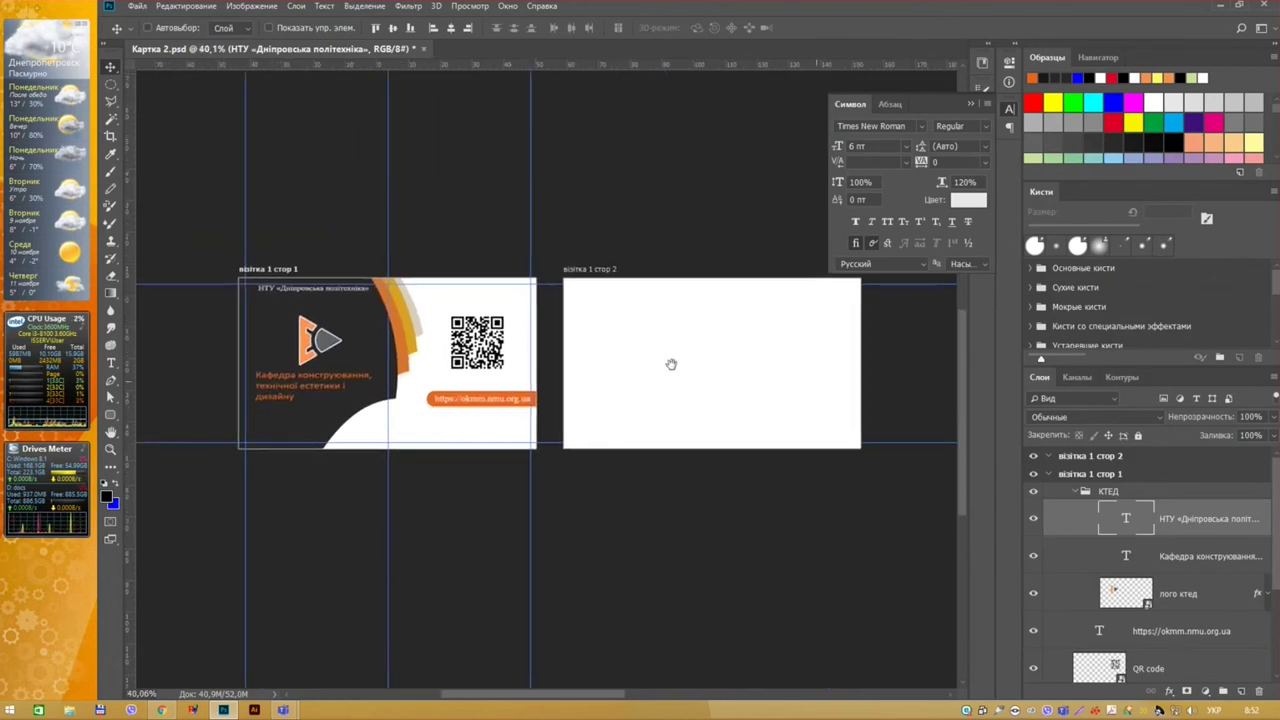
Duplicate the 'ліва частина' group as 'права частина'
click(1077, 494)
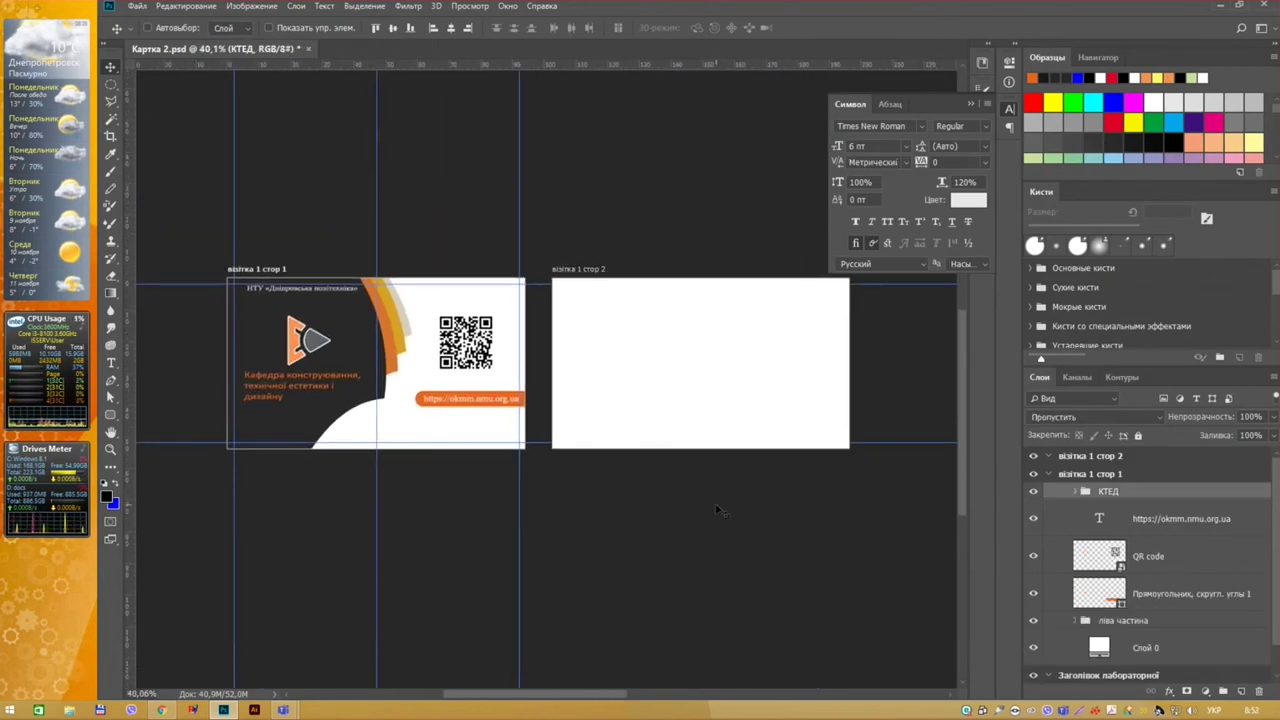
click(1071, 622)
right_click(1192, 625)
click(1180, 297)
double_click(576, 210)
text(права)
key(Return)
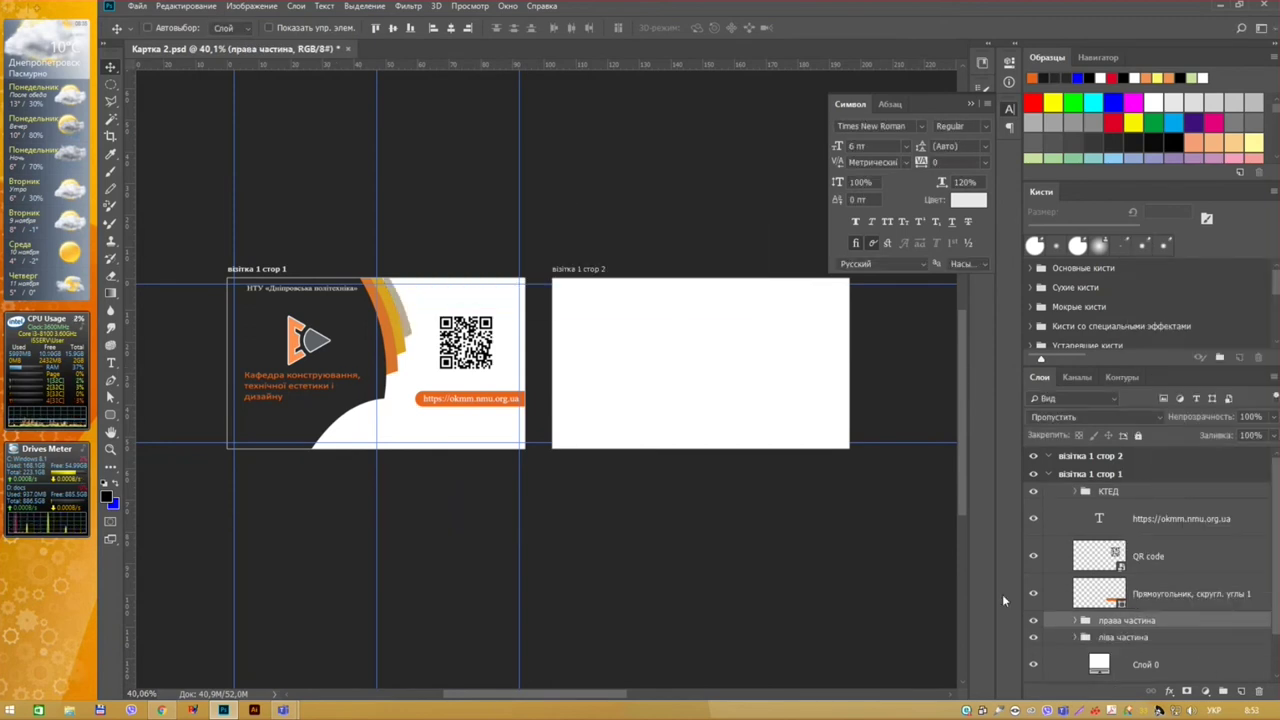
click(657, 260)
Move 'права частина' onto card 2, flip it horizontally, and add a vertical guide
mouse_move(350, 311)
mouse_down()
mouse_move(708, 328)
mouse_move(668, 310)
mouse_up()
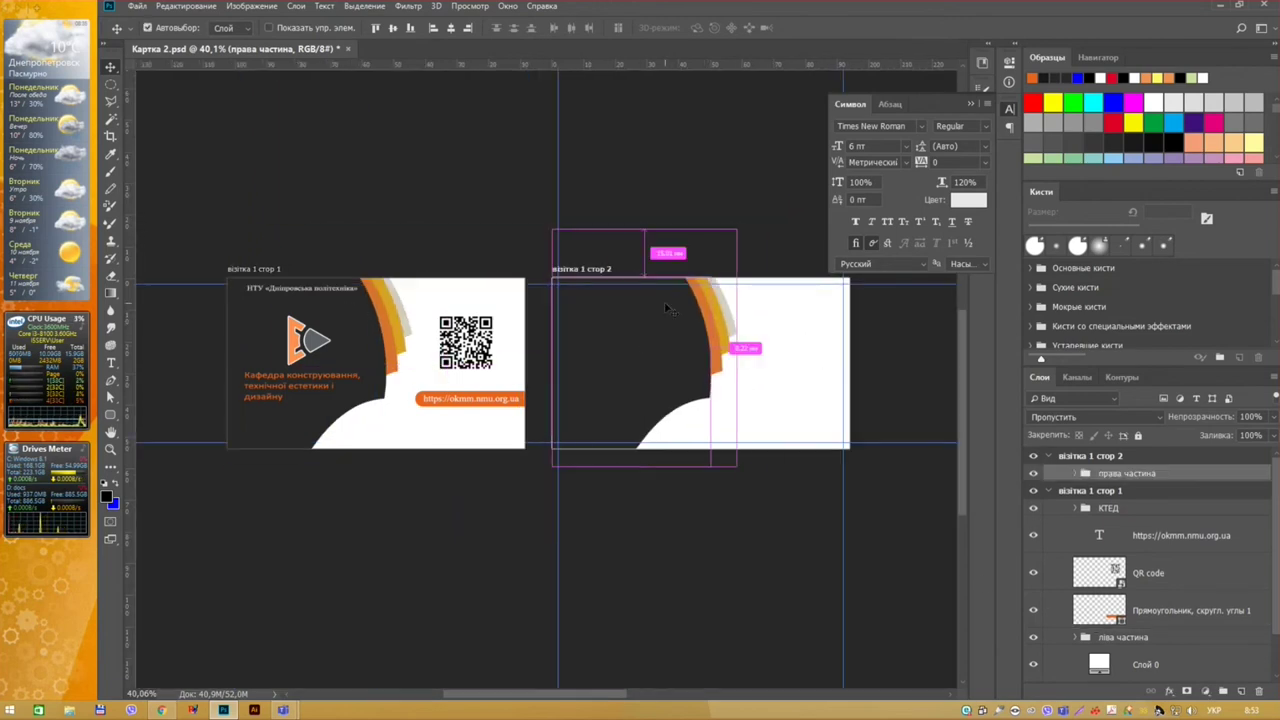
key(ctrl+t)
right_click(672, 330)
click(745, 514)
key(Return)
mouse_move(127, 320)
mouse_down()
mouse_move(710, 365)
mouse_move(777, 350)
mouse_move(778, 364)
mouse_up()
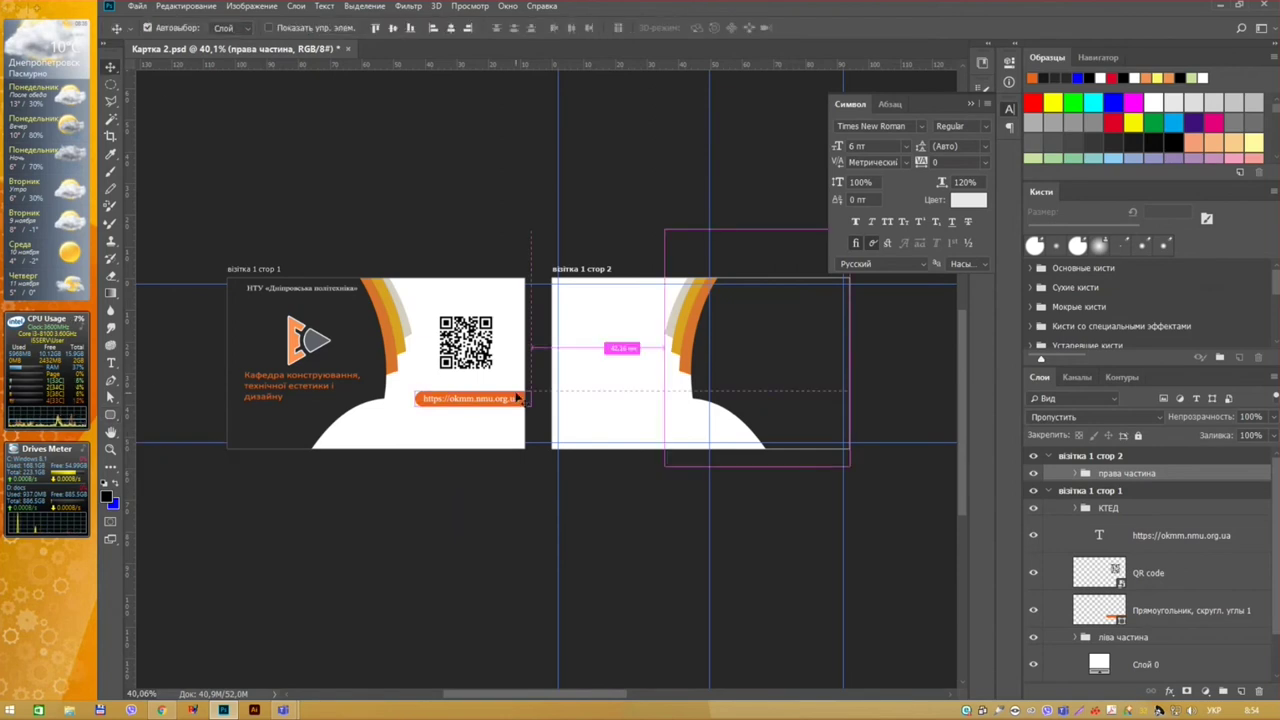
Copy the orange URL bar to card 2's upper right and stretch it to the edge
click(426, 400)
mouse_move(426, 400)
alt+mouse_down()
mouse_move(793, 376)
mouse_move(826, 326)
mouse_move(724, 342)
alt+mouse_up()
key(ctrl+t)
drag(799, 322, 757, 334)
key(Return)
Set the orange bar's corner radius to 53 px
scroll(795, 331, up, 2)
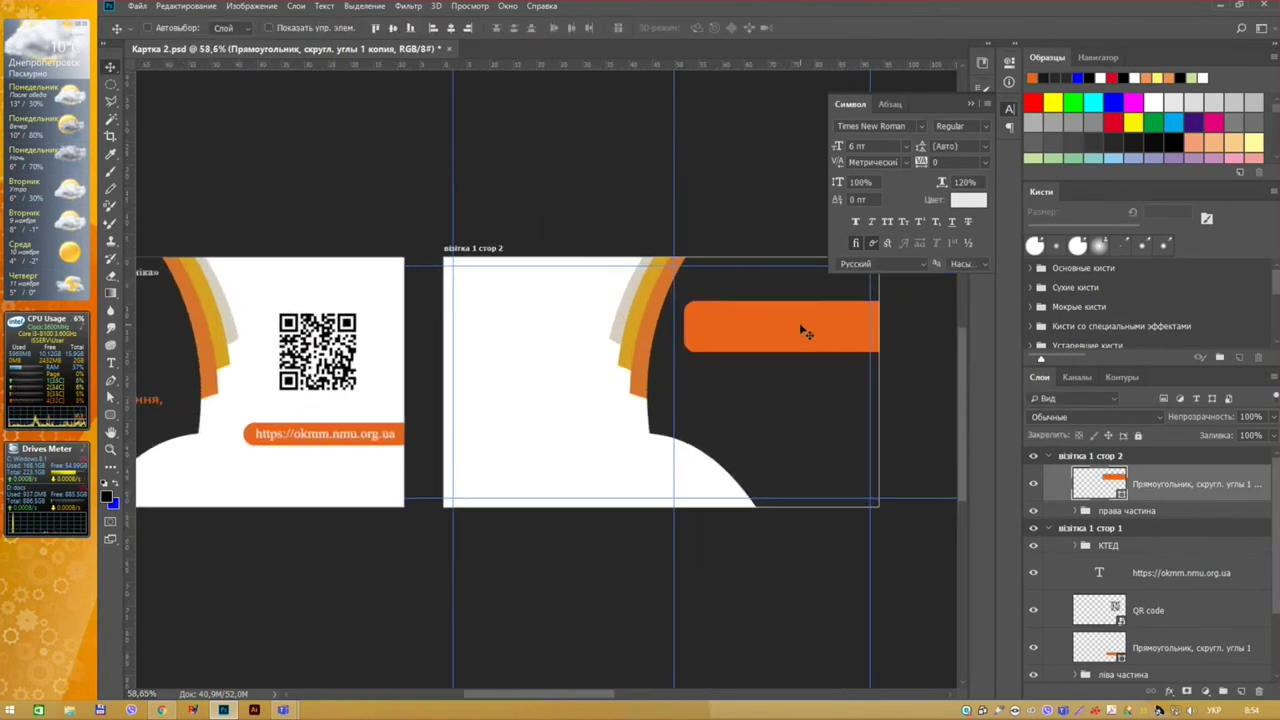
key(a)
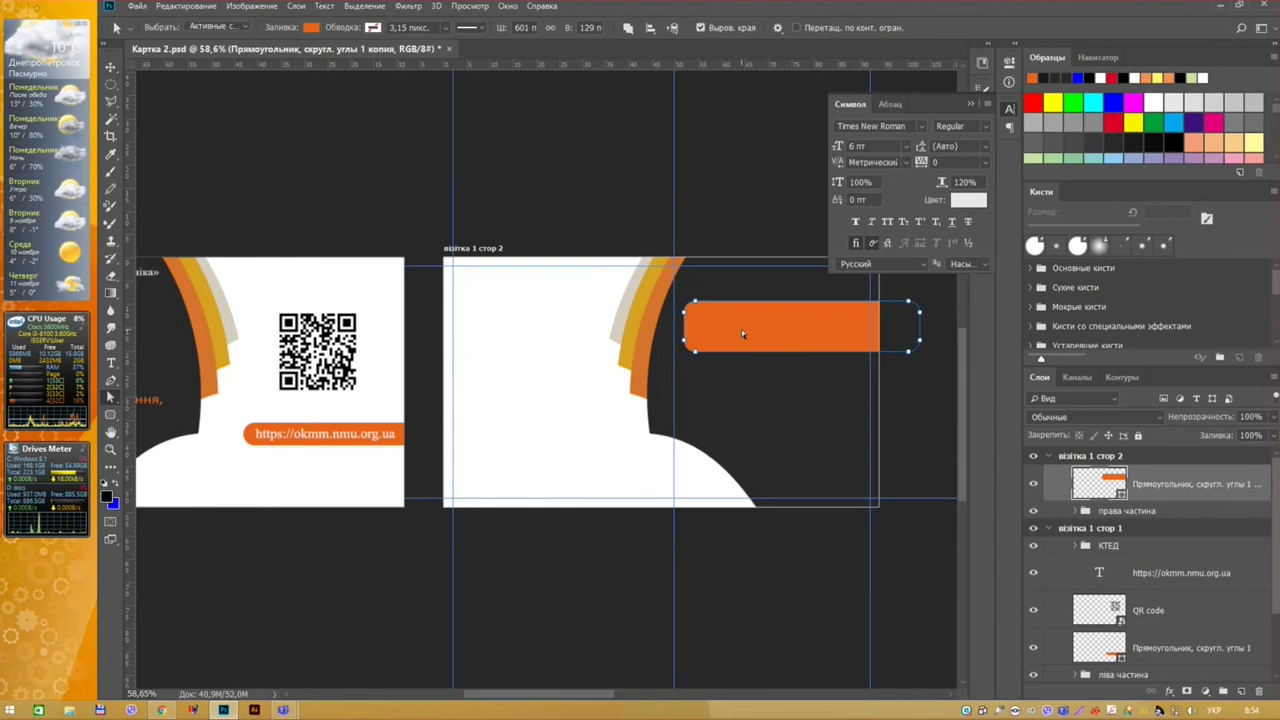
click(1010, 64)
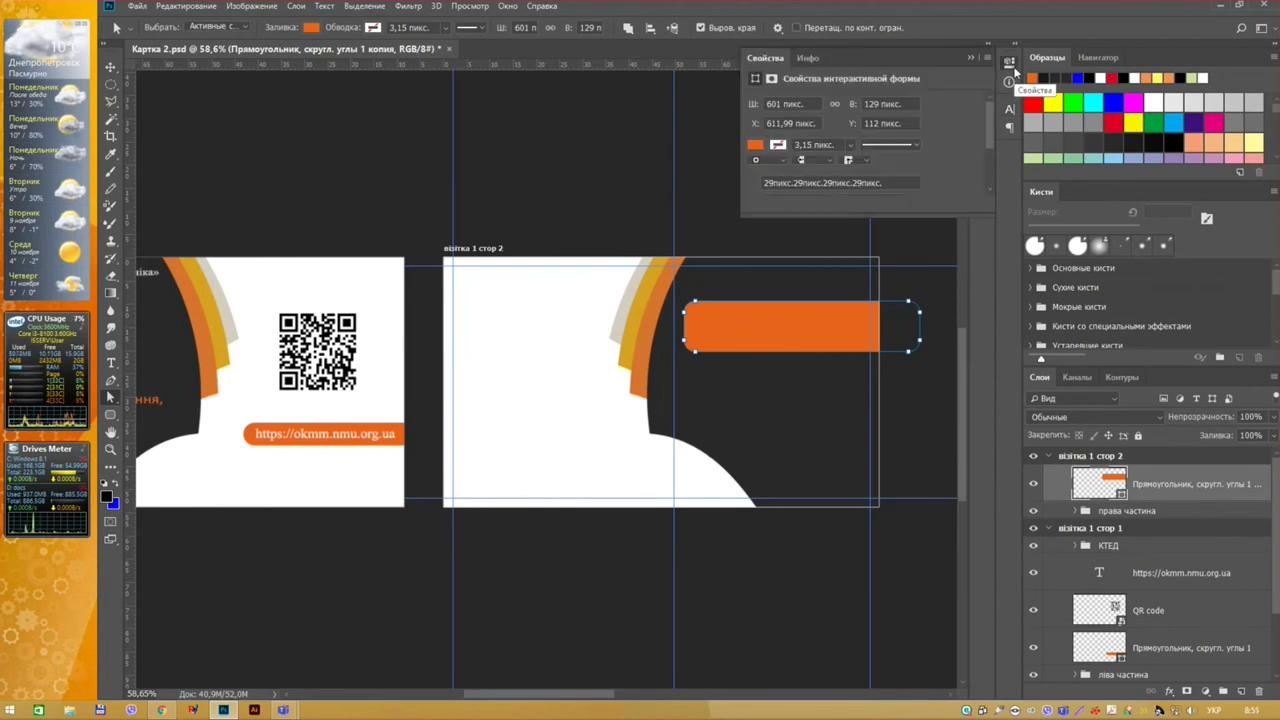
drag(874, 218, 874, 340)
click(785, 201)
text(53)
key(Return)
click(969, 58)
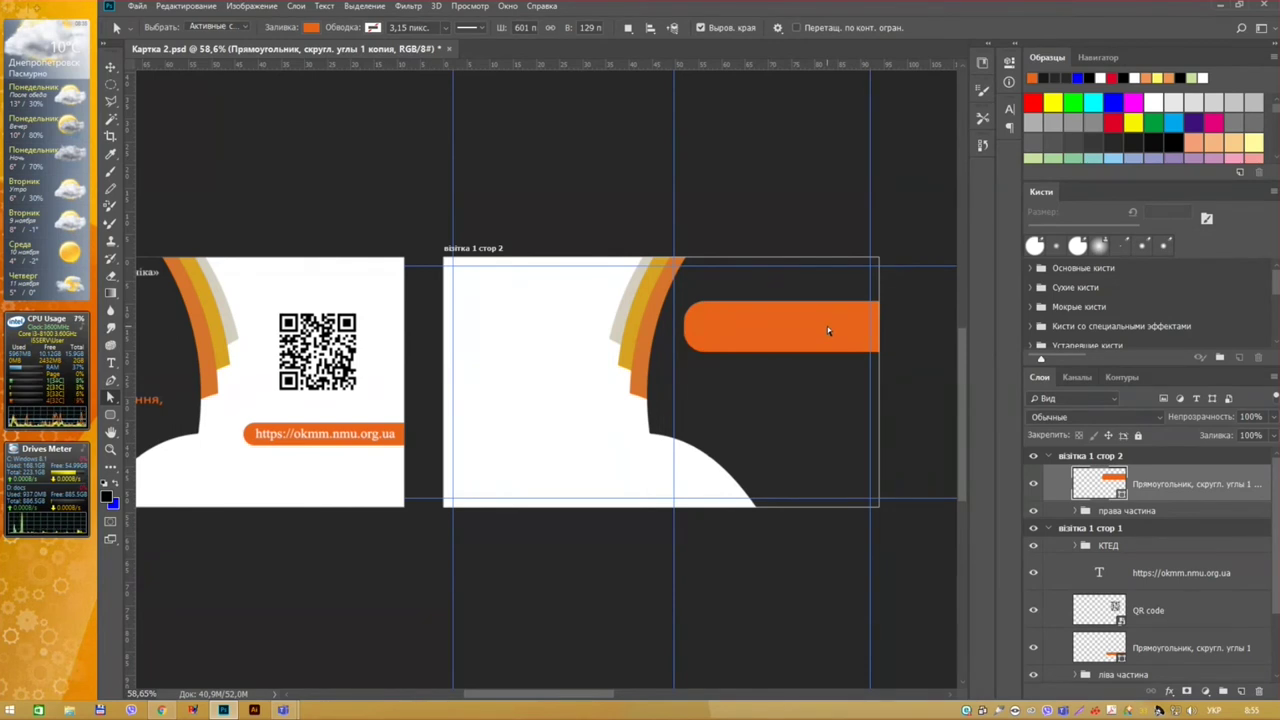
Add the cardholder's full name on the orange bar in 16 pt Calibri
key(t)
click(703, 331)
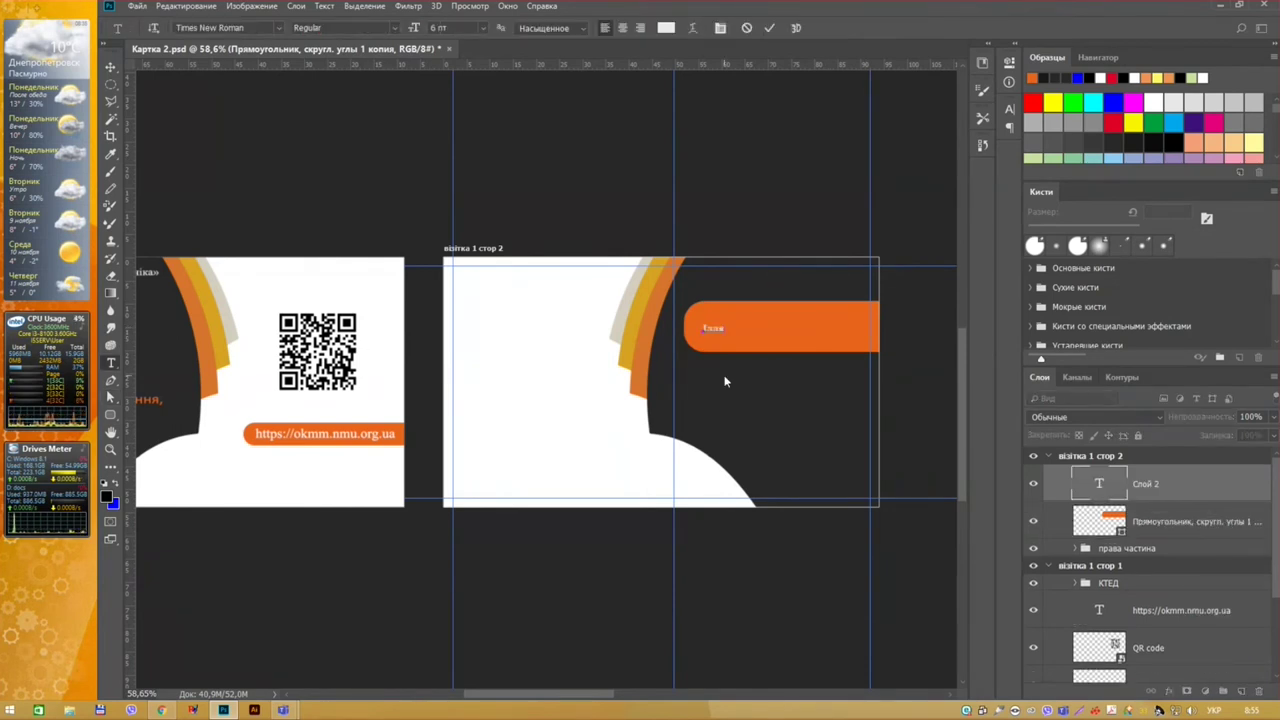
click(111, 67)
click(1009, 108)
click(905, 146)
click(870, 236)
click(905, 146)
click(870, 258)
drag(820, 330, 824, 328)
Colour the surname dark grey #3a3a3a
double_click(824, 328)
click(968, 199)
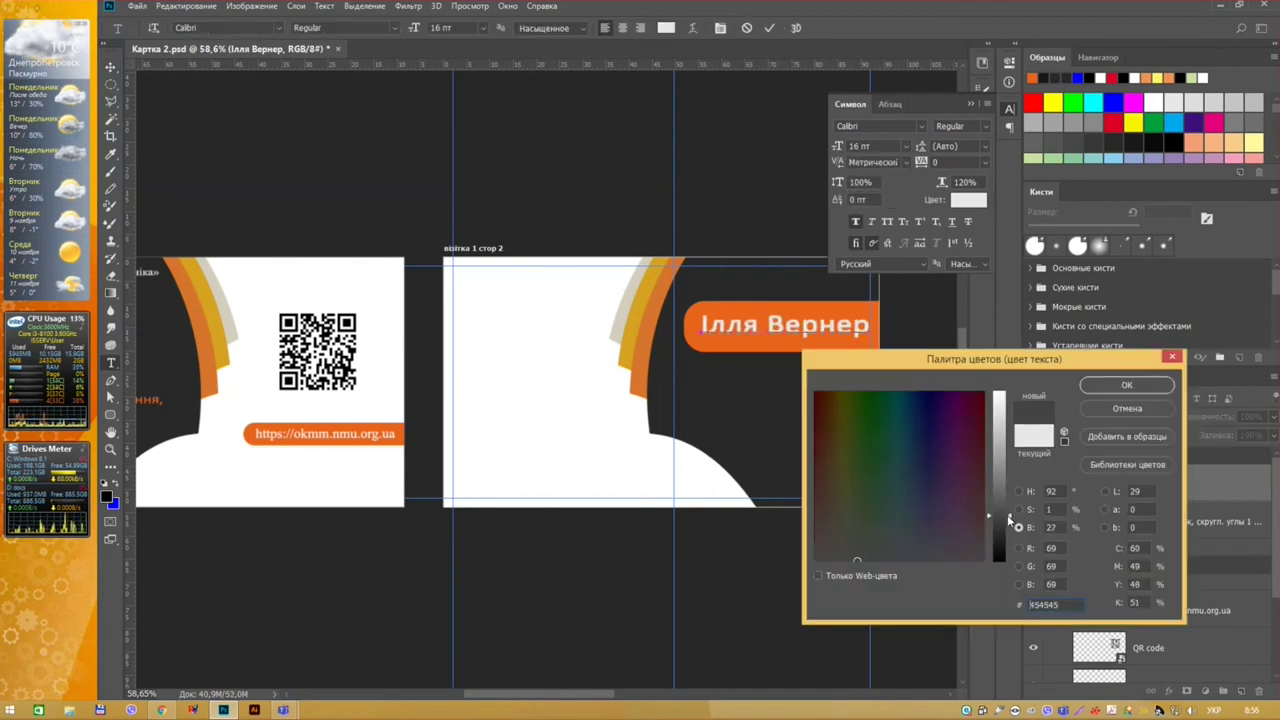
drag(998, 400, 998, 523)
click(1109, 388)
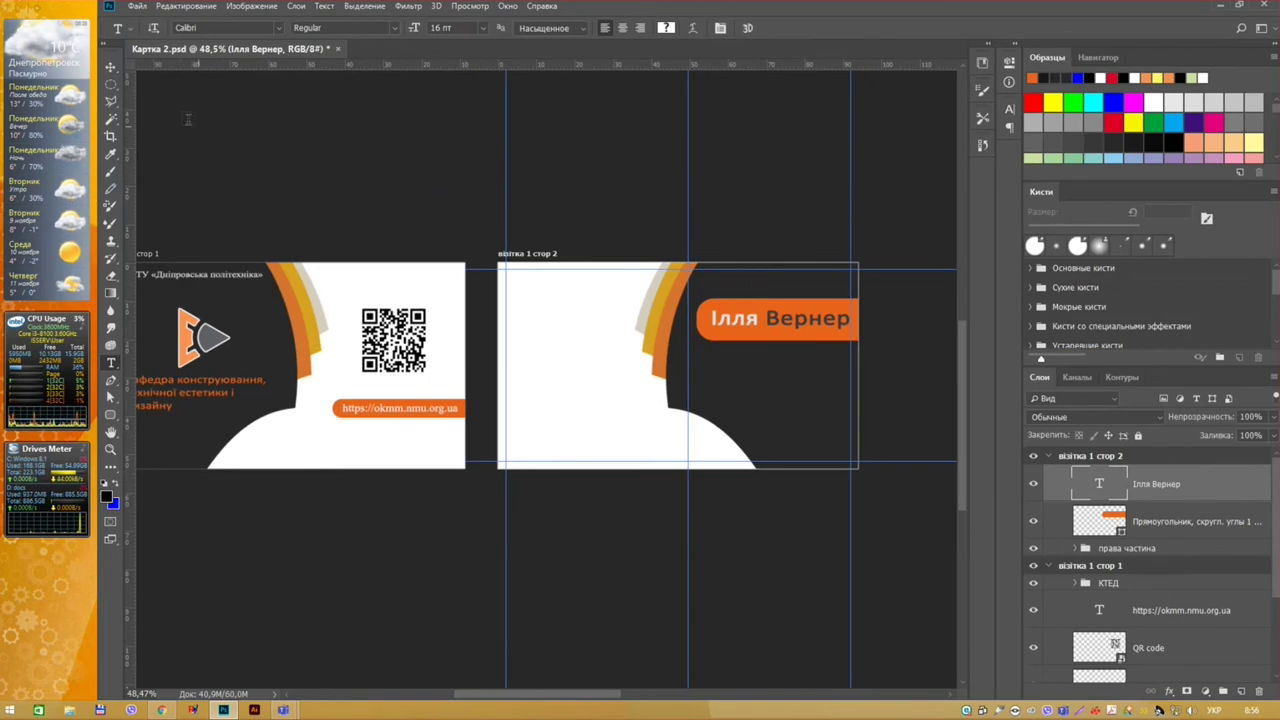
Try a more amber fill for the bar, then keep its original orange
double_click(1104, 523)
click(680, 283)
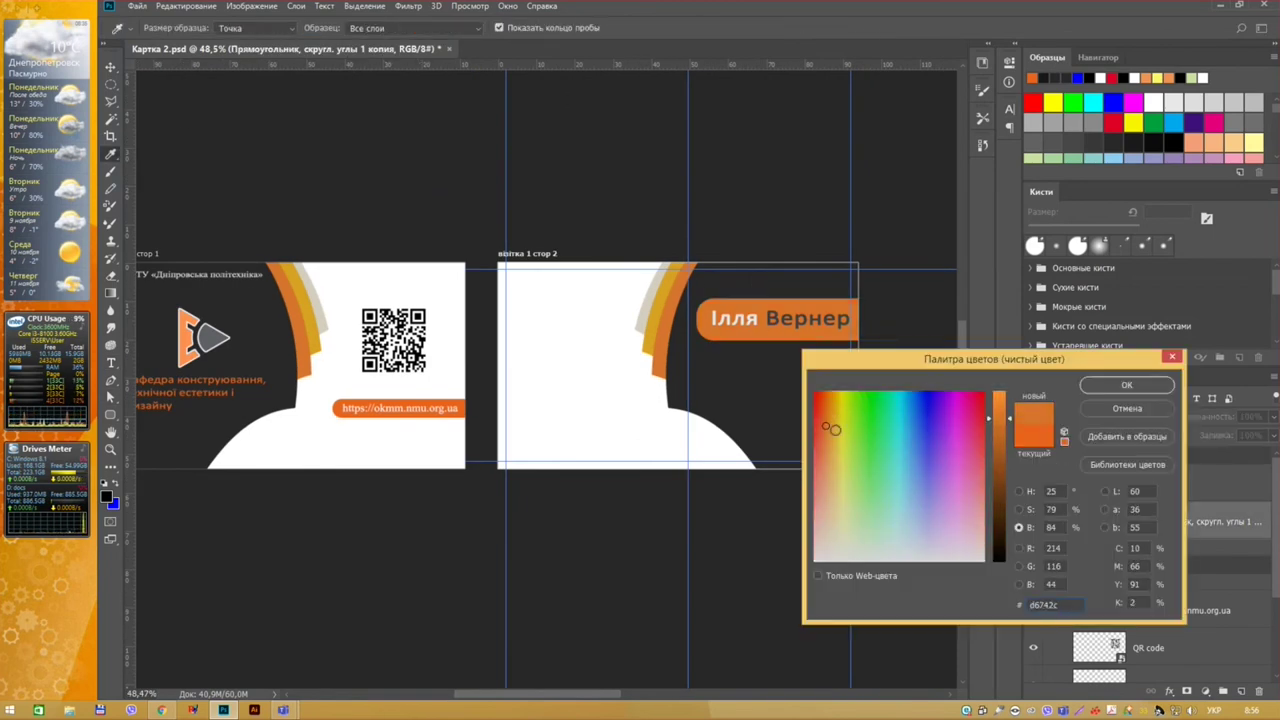
click(833, 416)
drag(992, 418, 1006, 424)
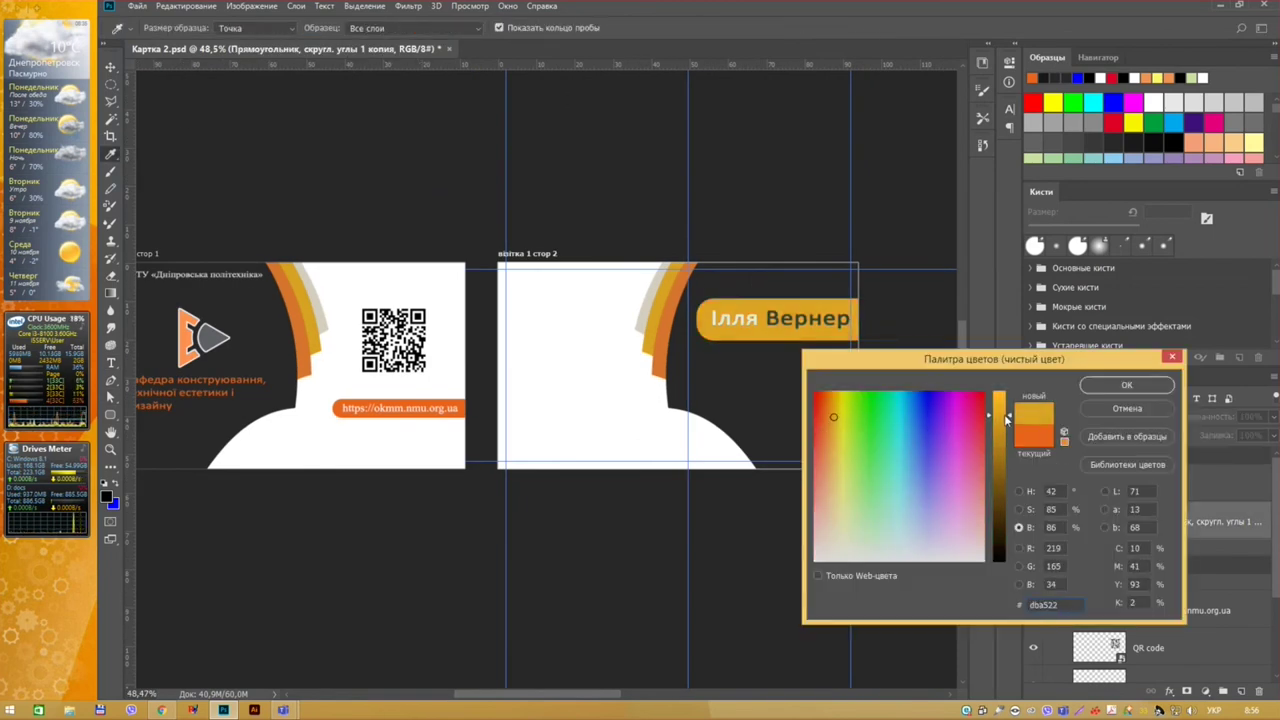
click(1034, 440)
click(1125, 384)
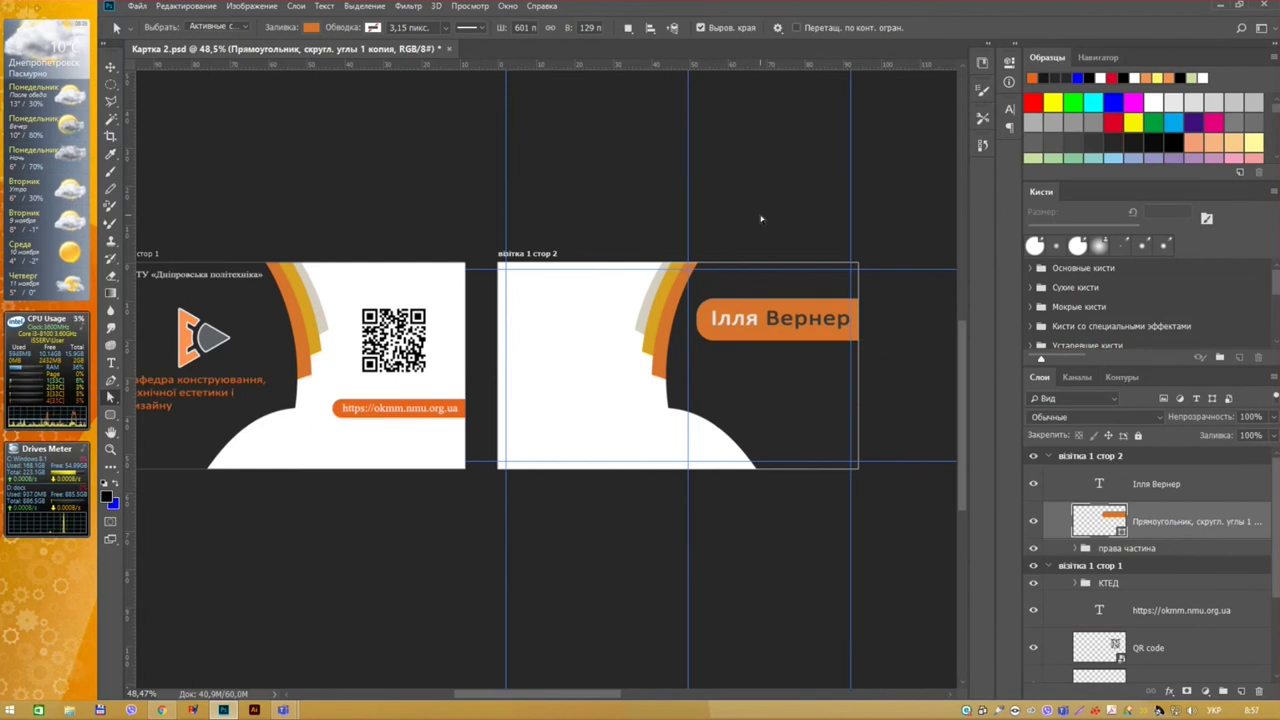
Copy the logo to card 2's top left and add a white 'старший викладач' title under the name bar
key(v)
mouse_move(210, 341)
mouse_down()
mouse_move(587, 343)
mouse_move(587, 322)
mouse_up()
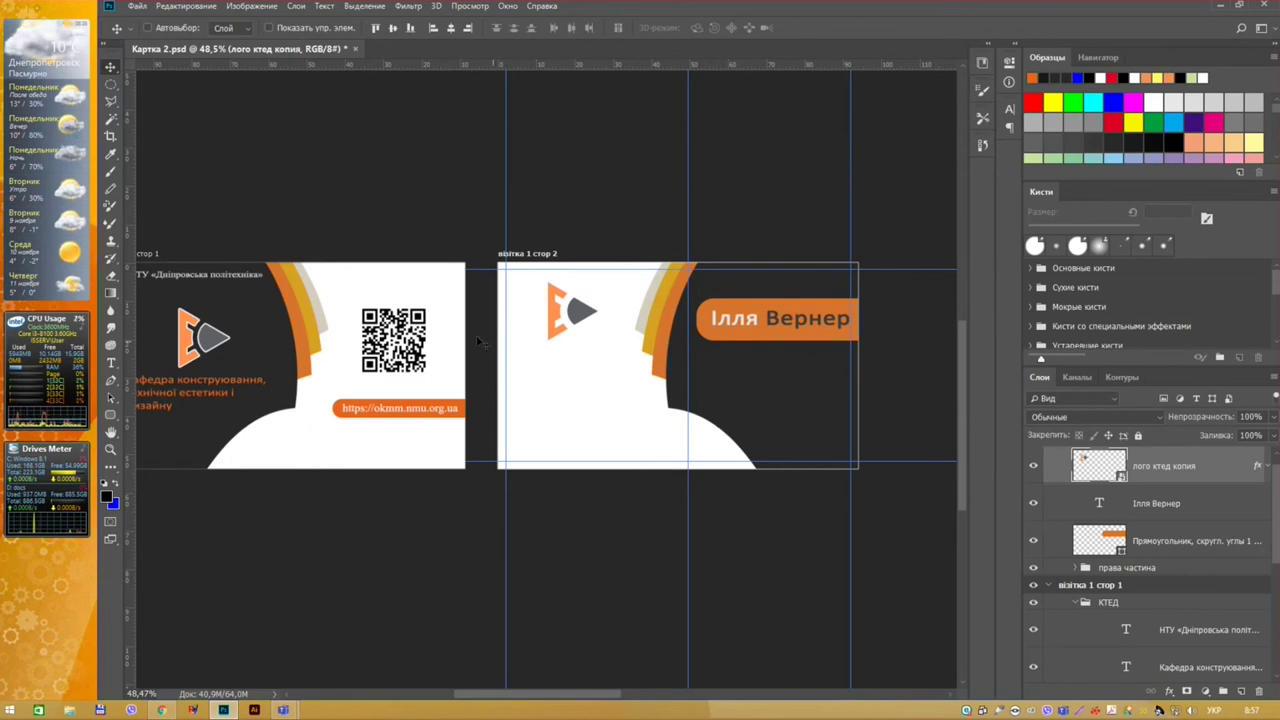
click(708, 356)
key(ctrl+v)
click(968, 200)
text(ffffff)
key(Return)
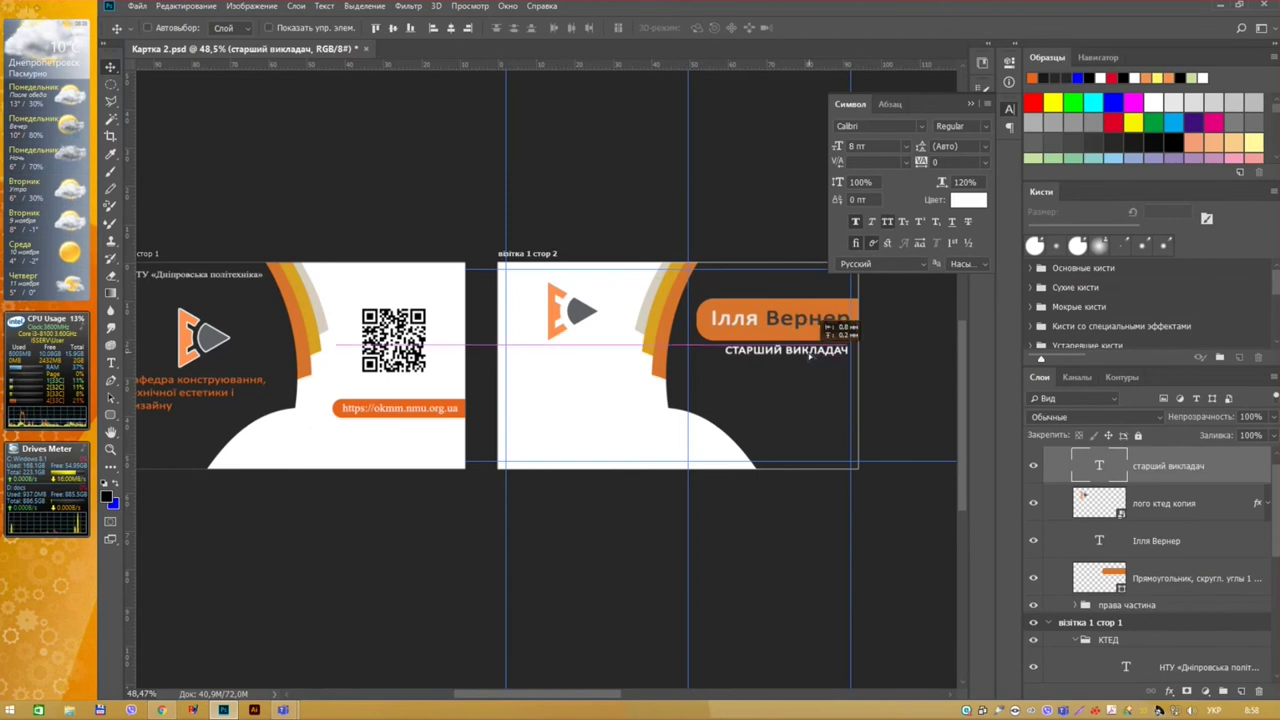
drag(830, 330, 838, 326)
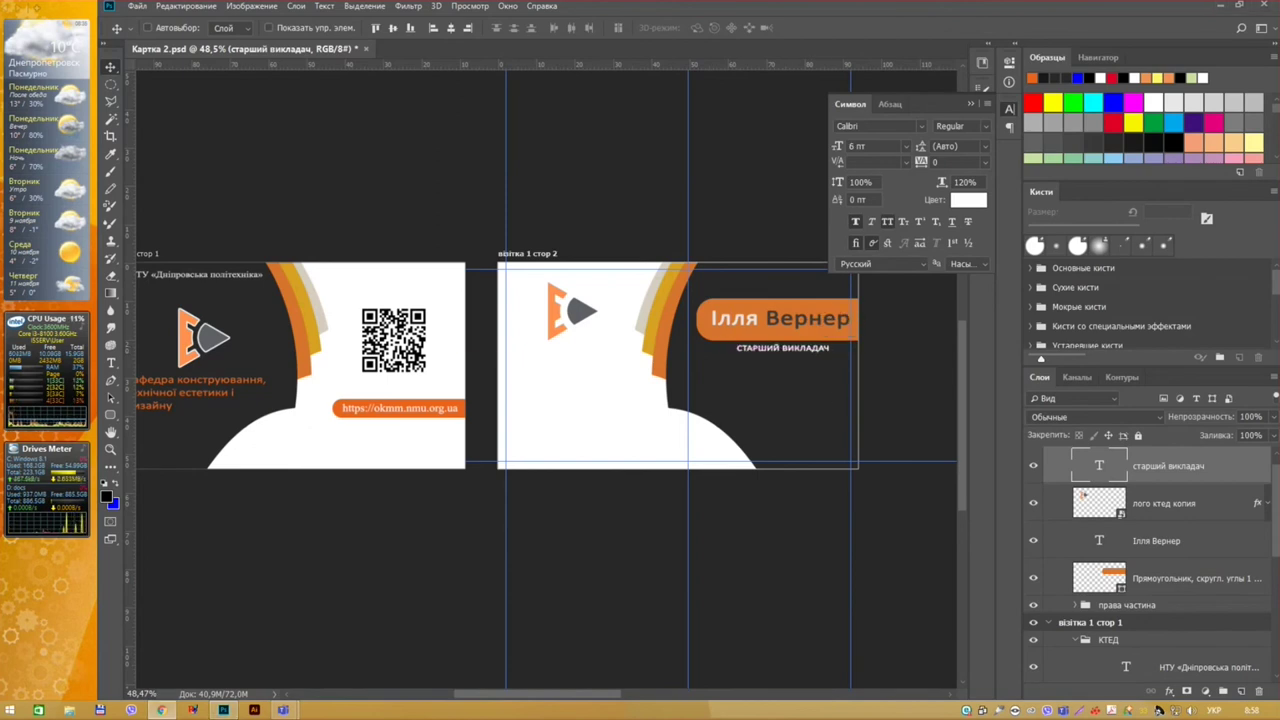
Draw a small orange-red circle on card 2 with the Ellipse tool and move it into place
scroll(1192, 503, up, 1)
right_click(110, 413)
click(190, 440)
drag(782, 397, 819, 434)
click(757, 168)
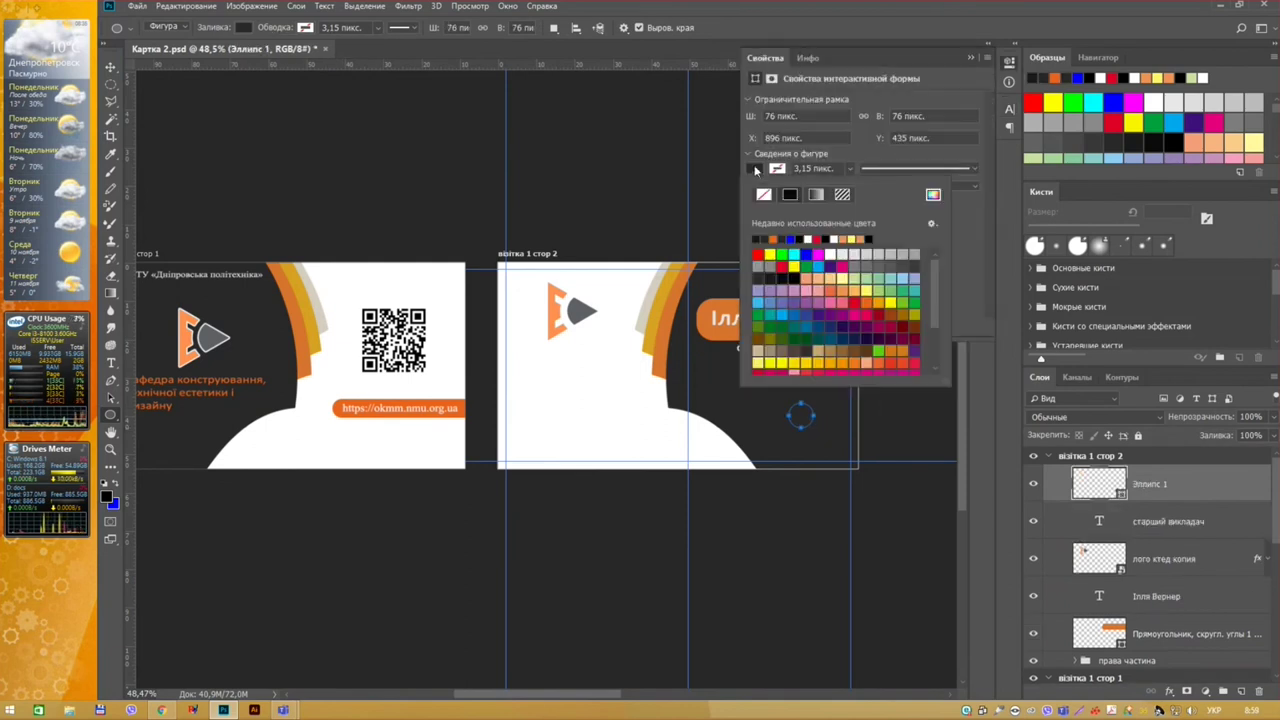
click(772, 239)
key(Return)
key(v)
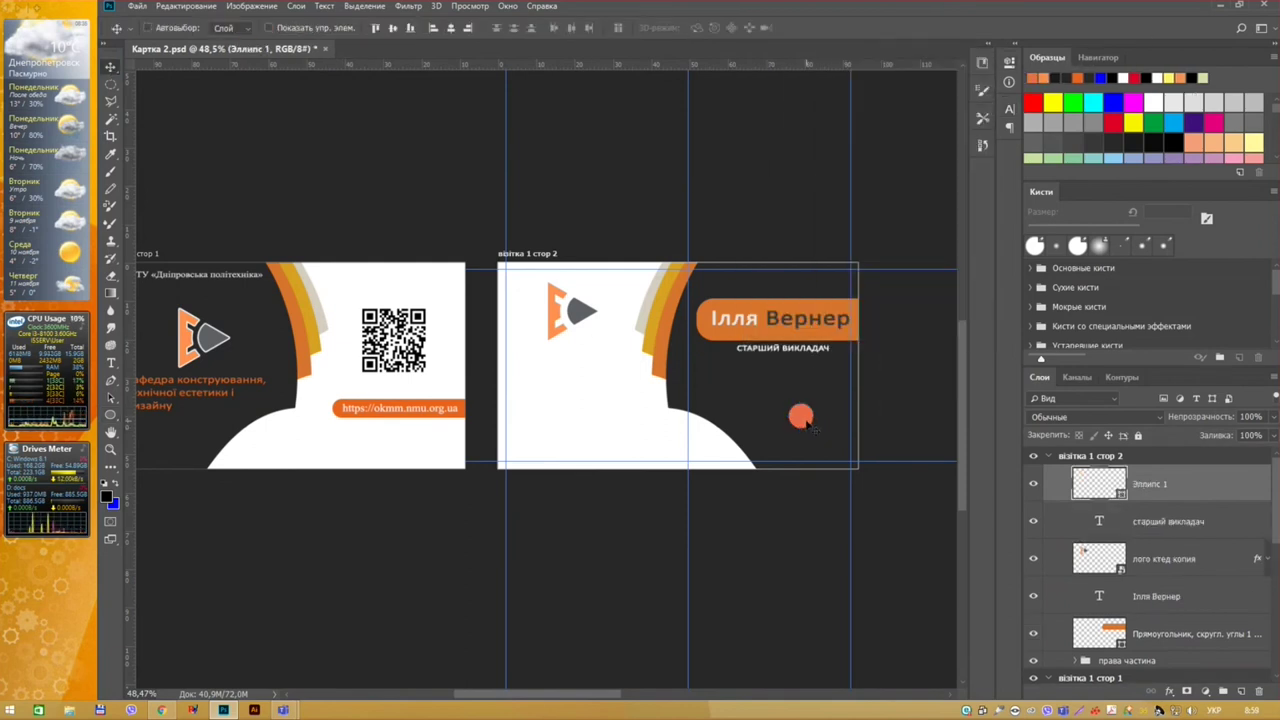
mouse_move(806, 422)
mouse_down()
mouse_move(821, 409)
mouse_move(826, 423)
mouse_up()
Make a white circle, Alt-drag copies to the left, and recolour the last copy black
double_click(1099, 484)
click(818, 384)
click(1131, 380)
click(1150, 521)
drag(820, 407, 636, 407)
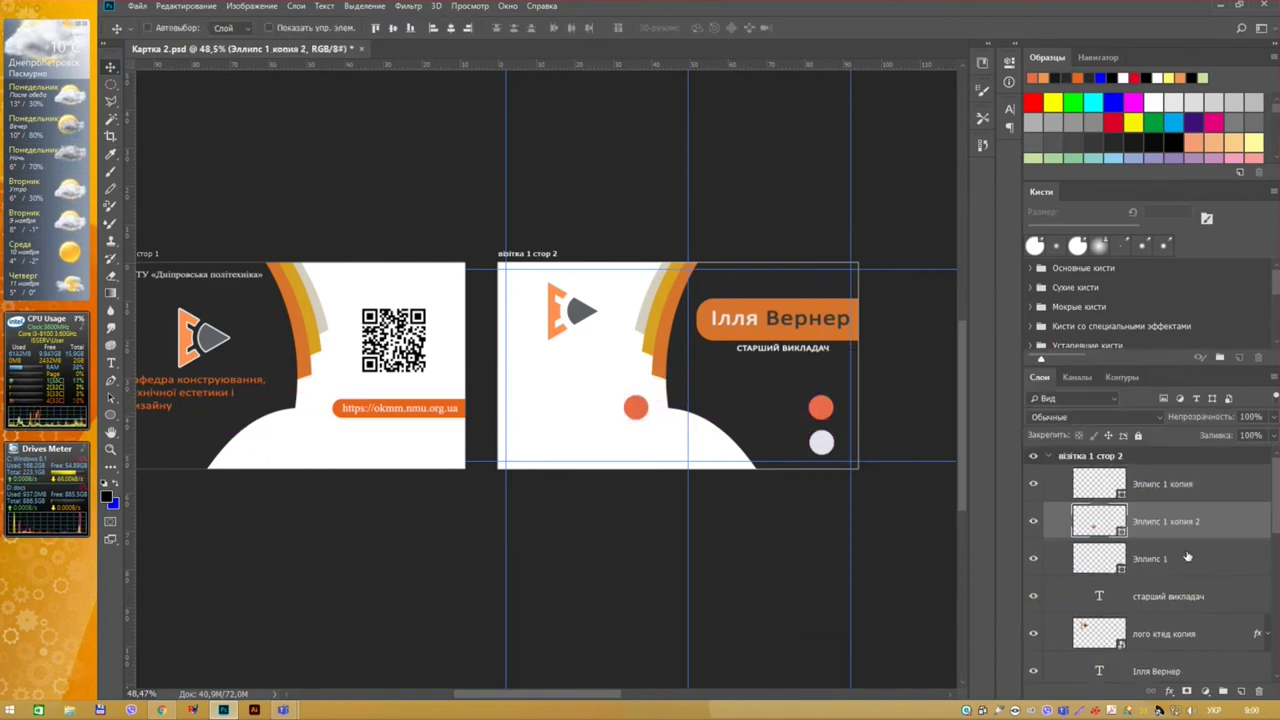
shift+click(1099, 484)
drag(746, 435, 735, 408)
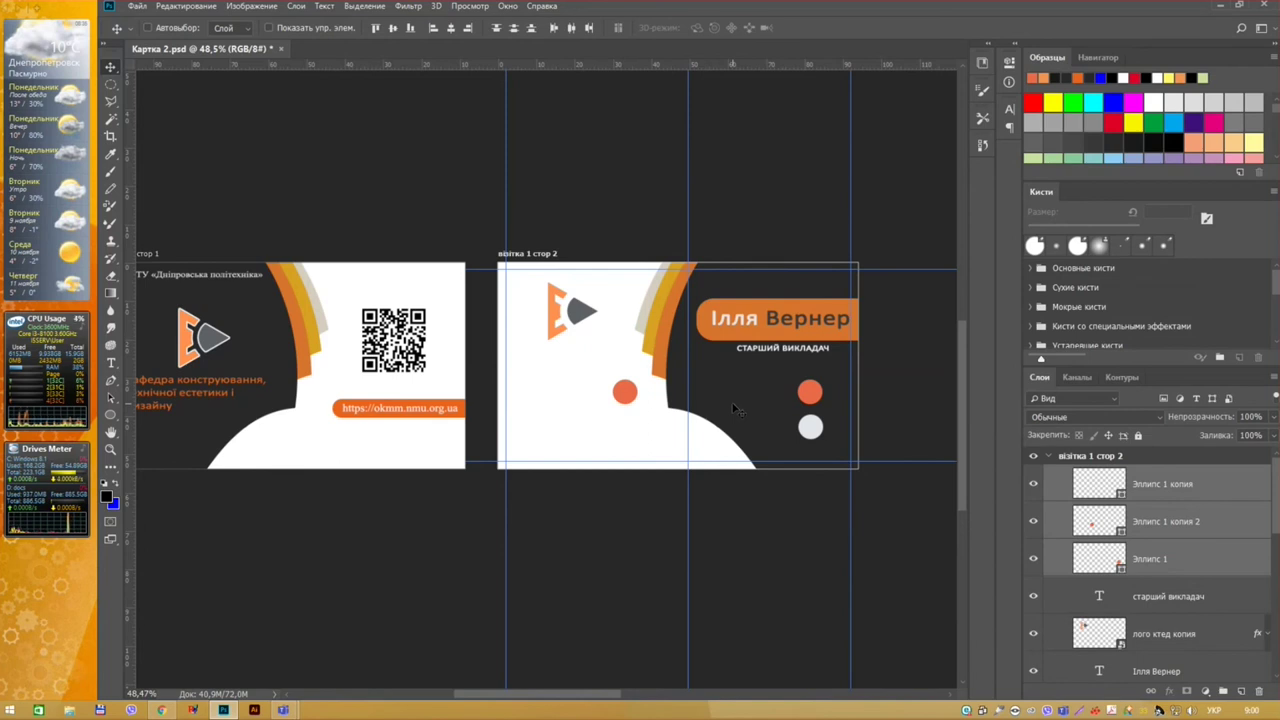
drag(815, 430, 630, 428)
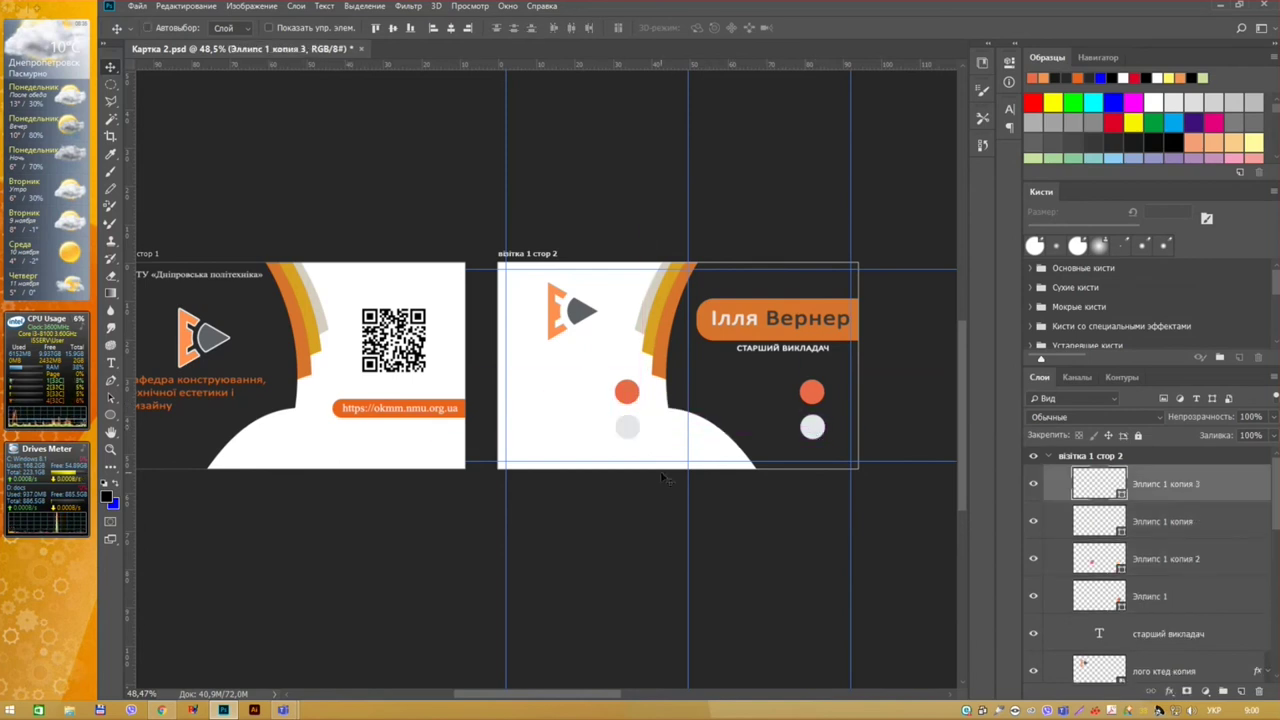
double_click(1100, 484)
click(1104, 390)
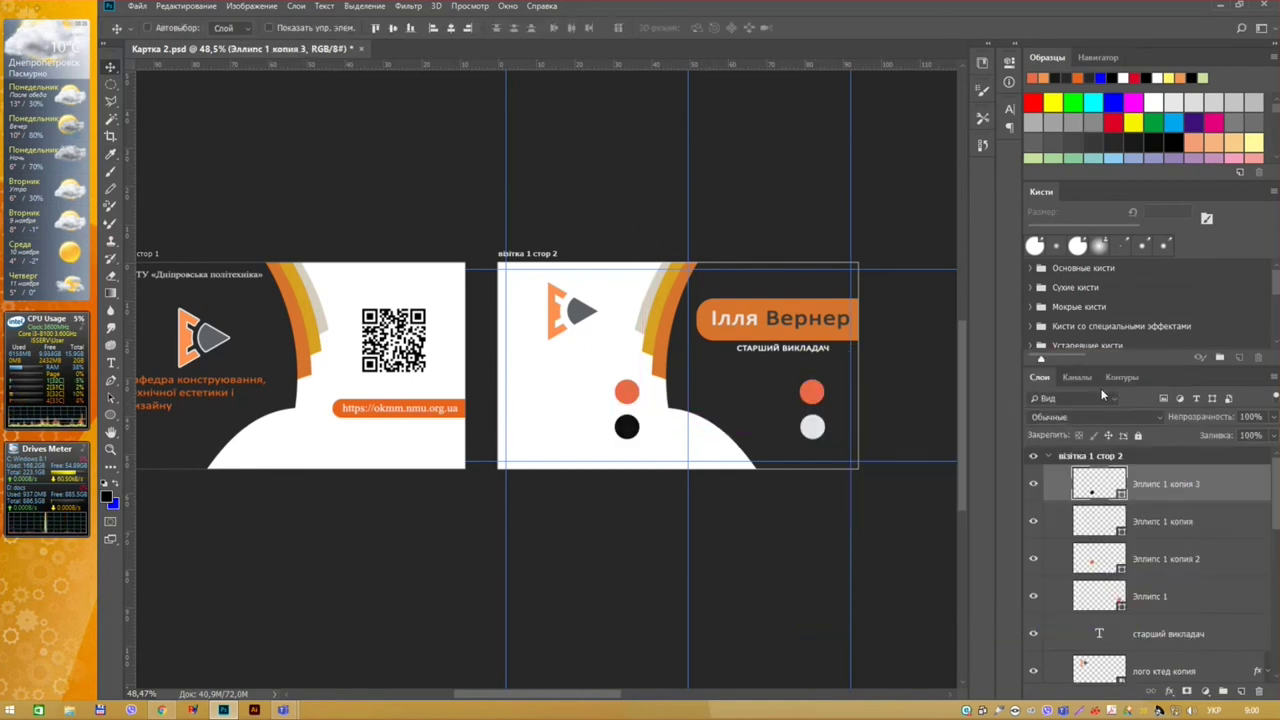
Draw a house custom shape over the right orange circle
right_click(110, 380)
right_click(110, 414)
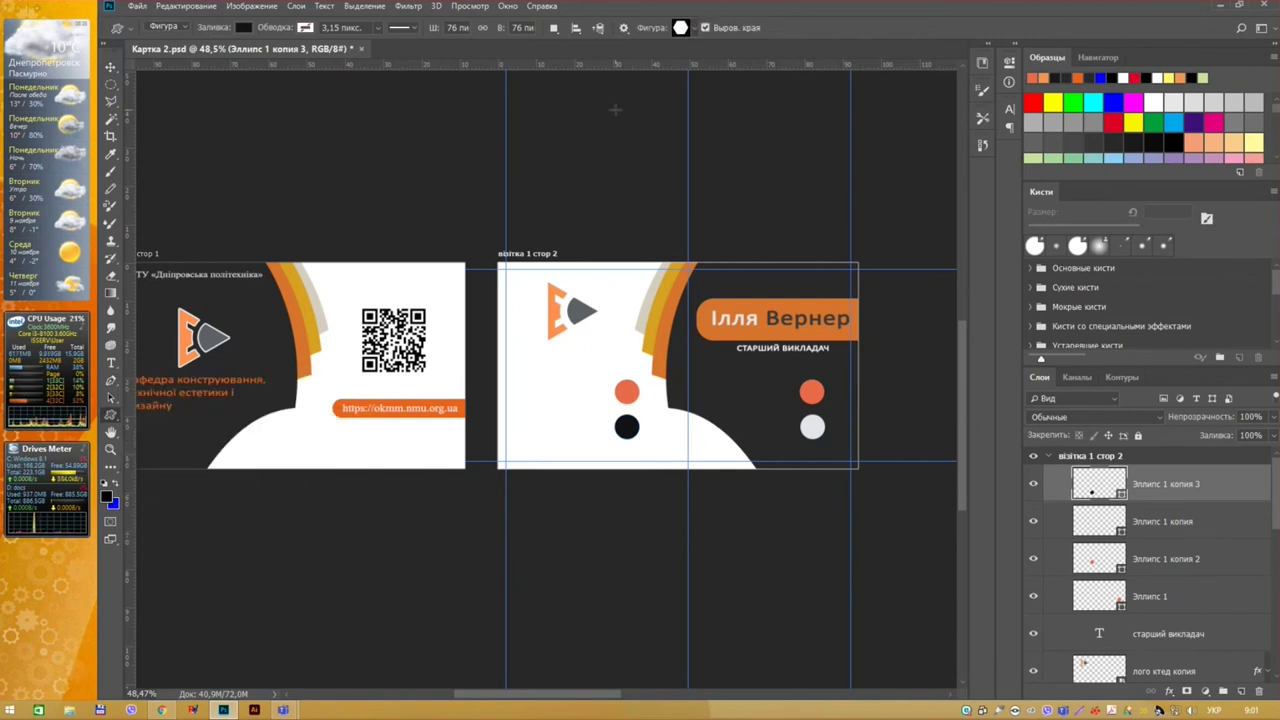
click(200, 480)
click(684, 28)
mouse_move(962, 170)
mouse_down()
mouse_move(966, 330)
mouse_move(935, 428)
mouse_up()
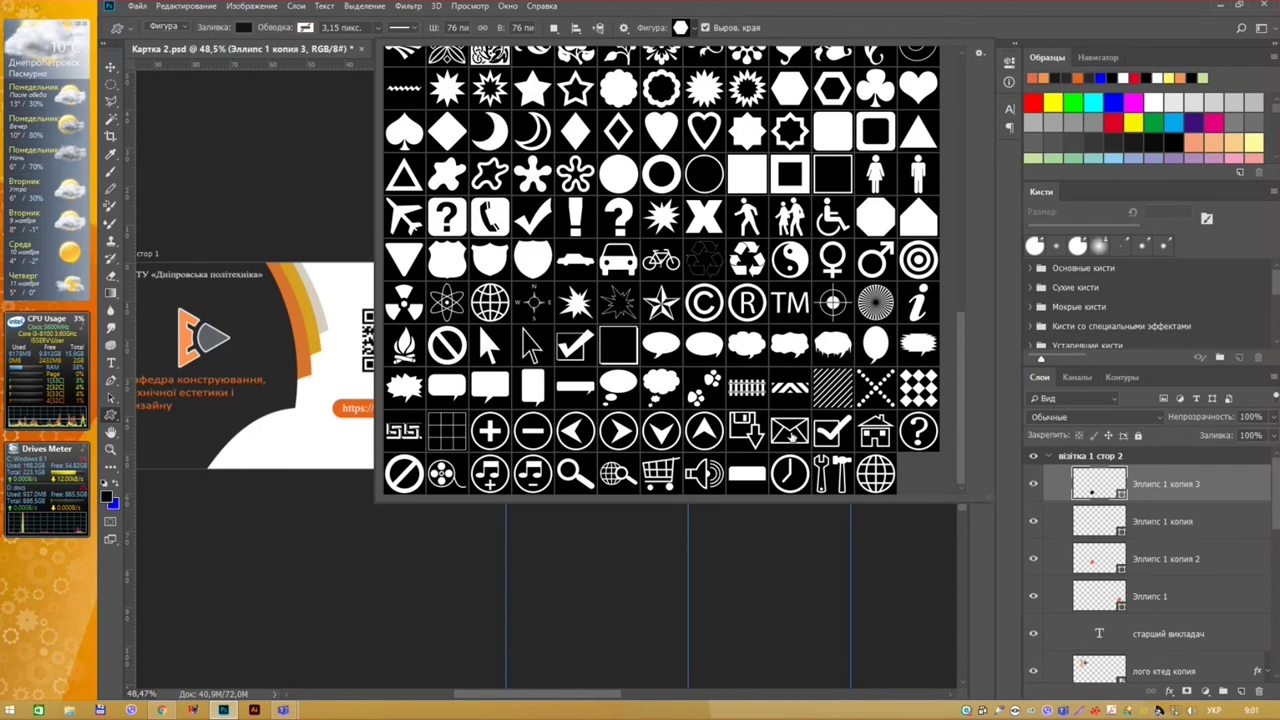
click(955, 34)
scroll(515, 172, up, 5)
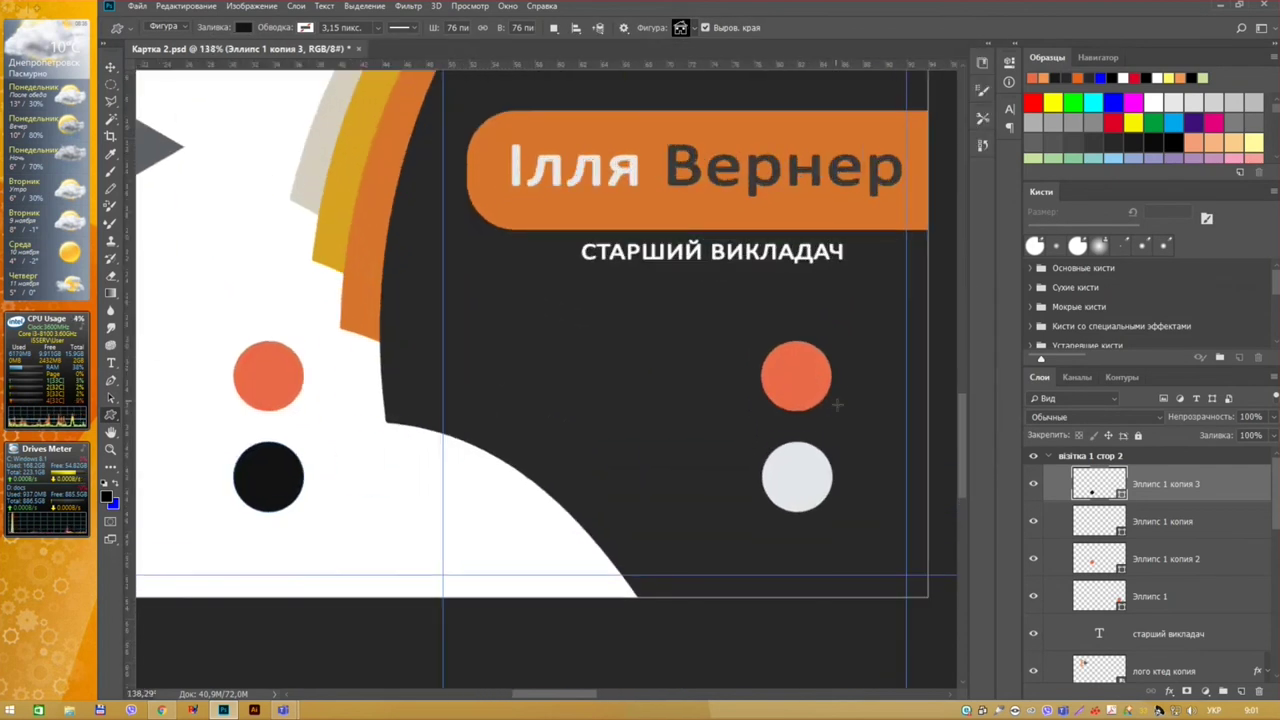
drag(826, 405, 826, 405)
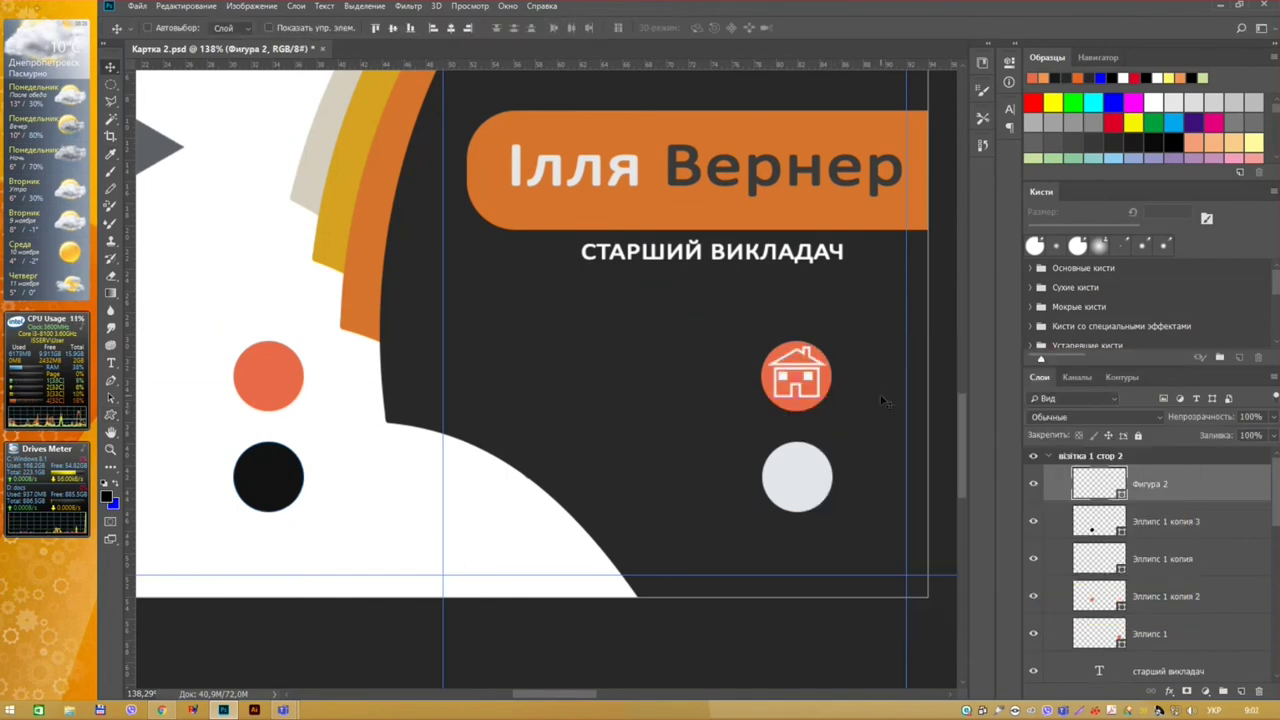
Draw an envelope icon on the left orange circle
click(680, 27)
click(697, 423)
drag(236, 350, 302, 400)
key(v)
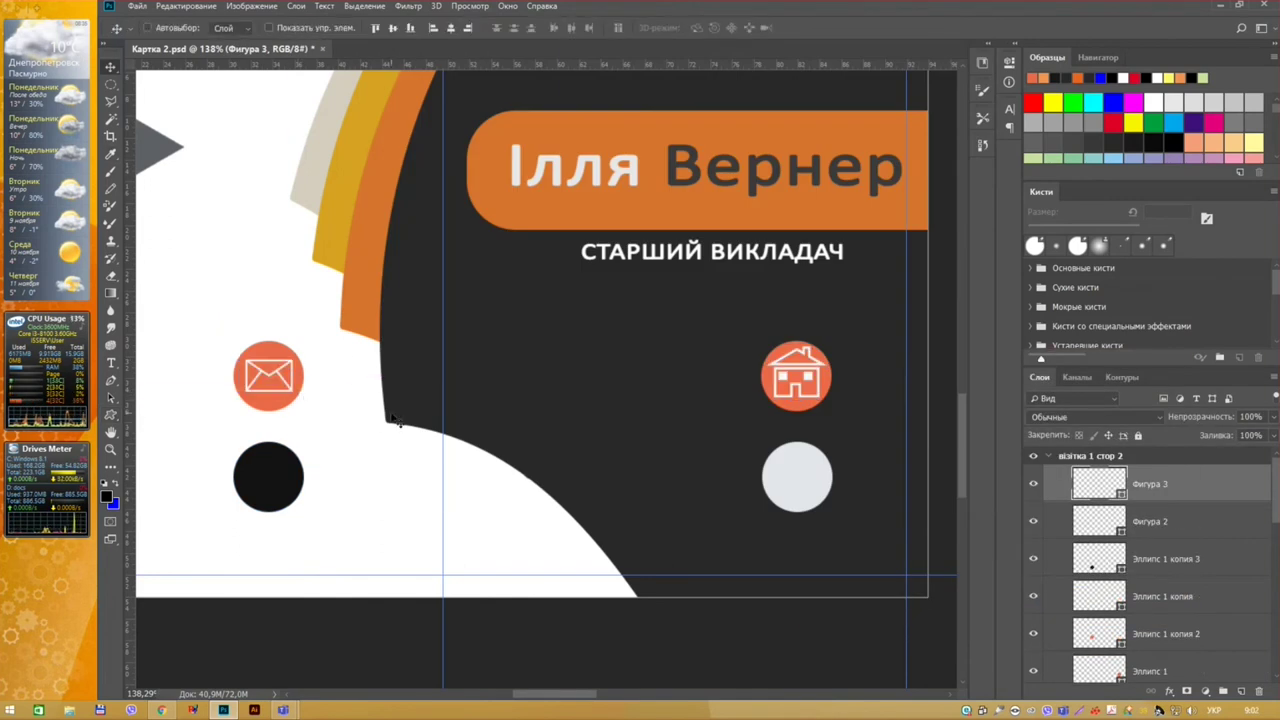
Draw a phone icon on the right white circle, change its fill, and nudge it down
click(111, 398)
click(681, 27)
scroll(944, 418, down, 5)
scroll(690, 487, up, 5)
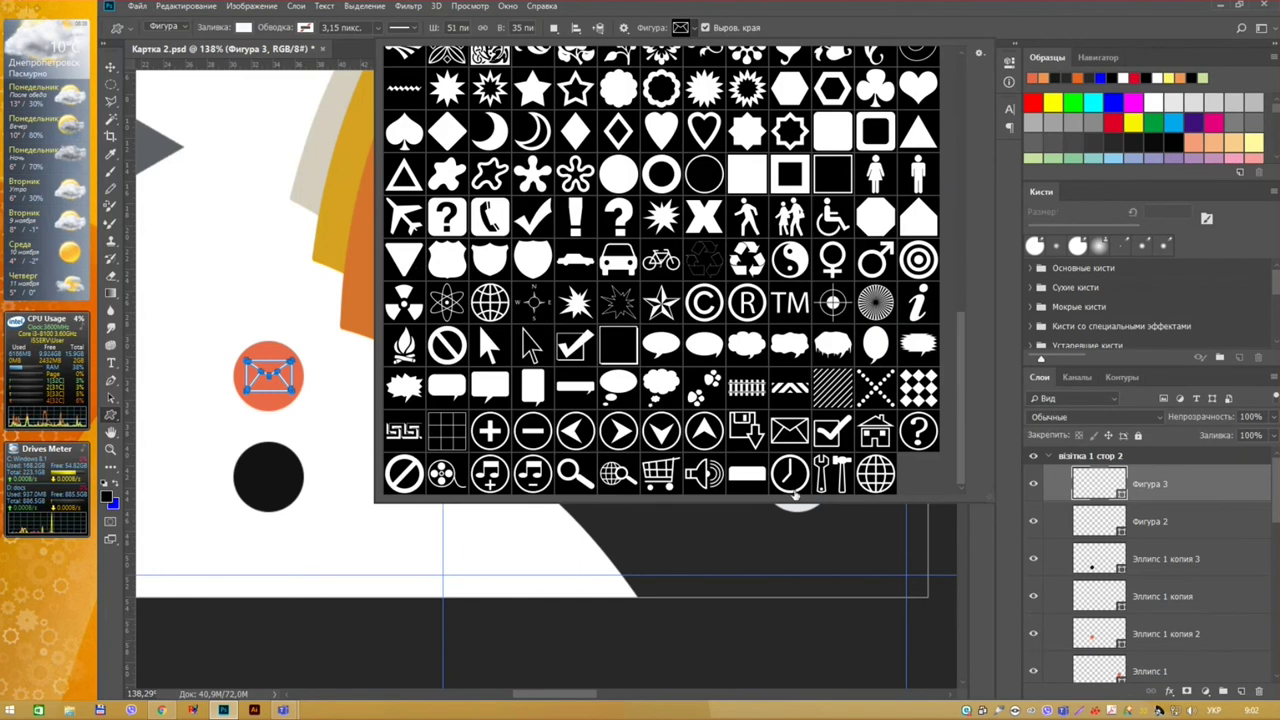
click(490, 216)
drag(765, 452, 830, 512)
double_click(1099, 484)
click(1128, 381)
double_click(1091, 485)
click(1130, 381)
click(113, 68)
drag(809, 464, 809, 467)
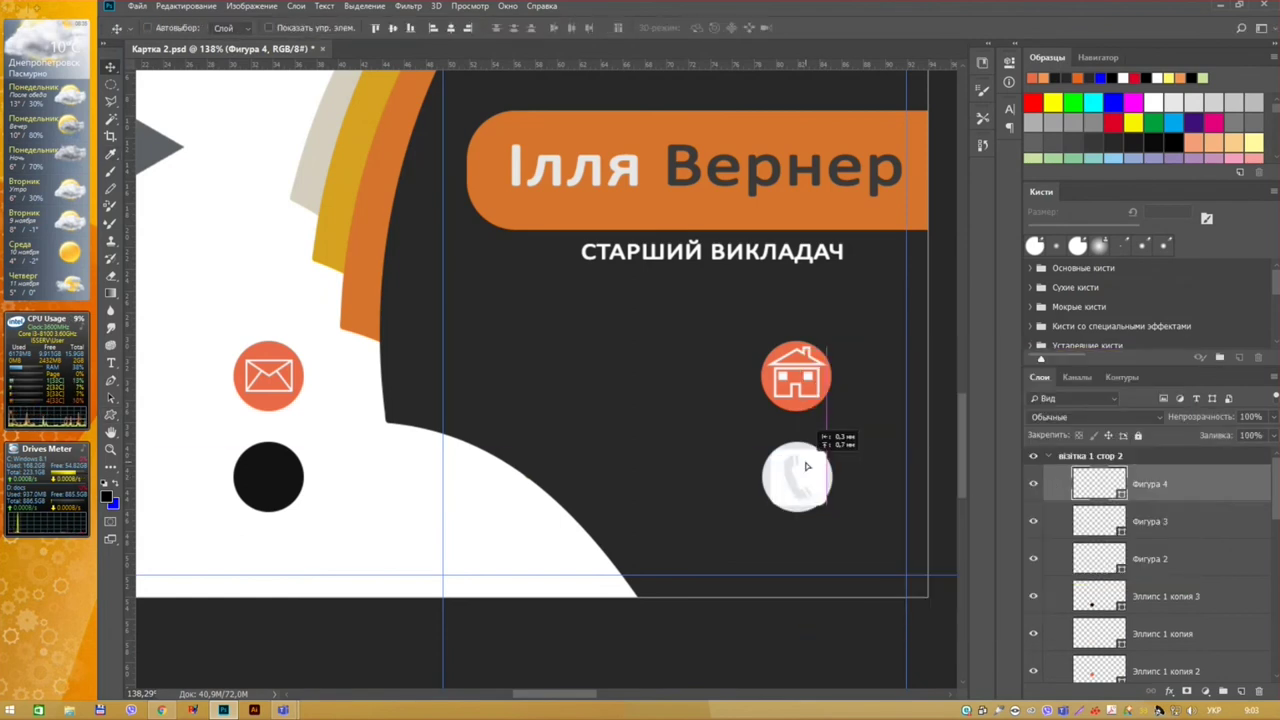
Reshape the phone icon's path, delete a stray anchor, and fill it black (000000)
scroll(809, 470, up, 5)
key(a)
click(818, 489)
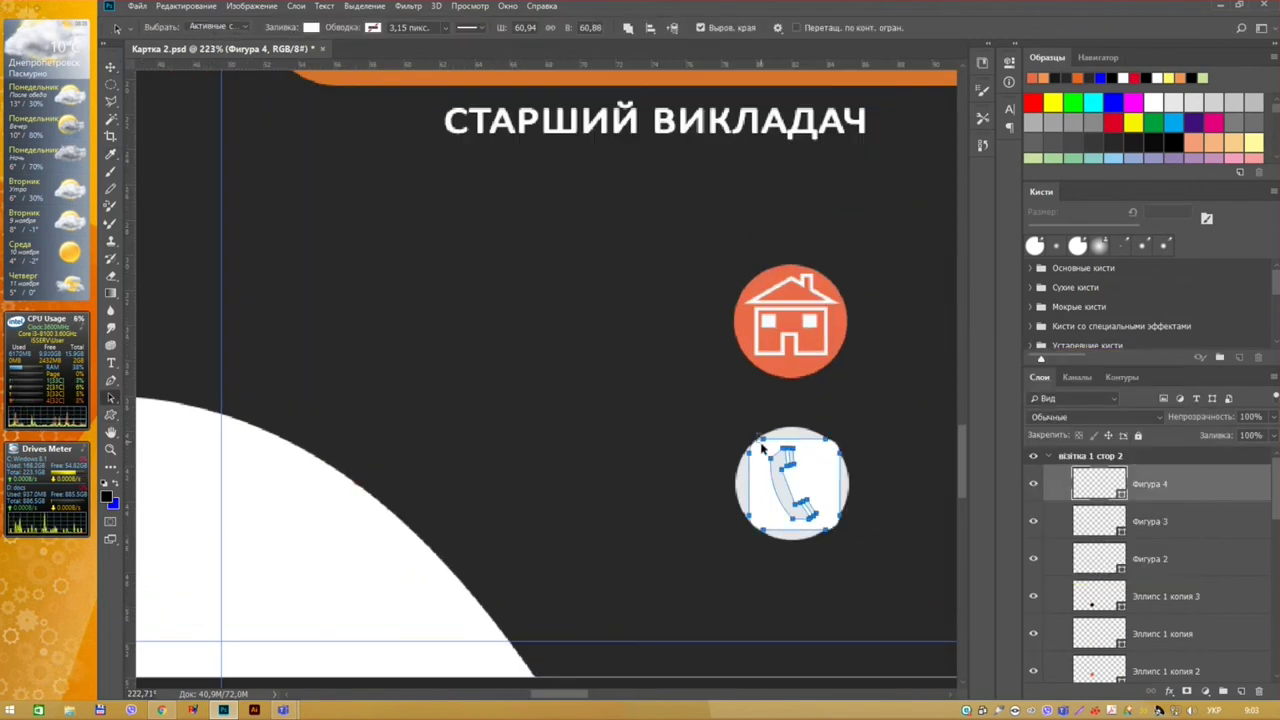
drag(785, 432, 785, 413)
right_click(810, 422)
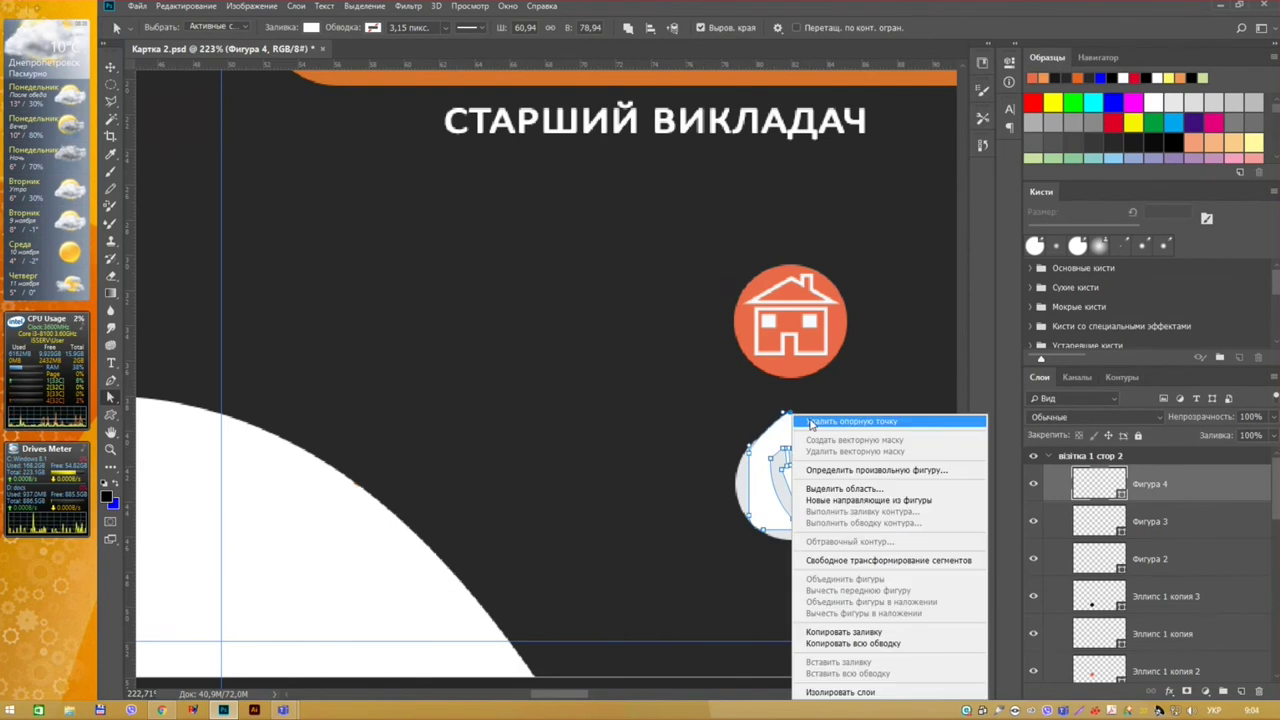
click(810, 422)
double_click(1099, 484)
text(000000)
key(Return)
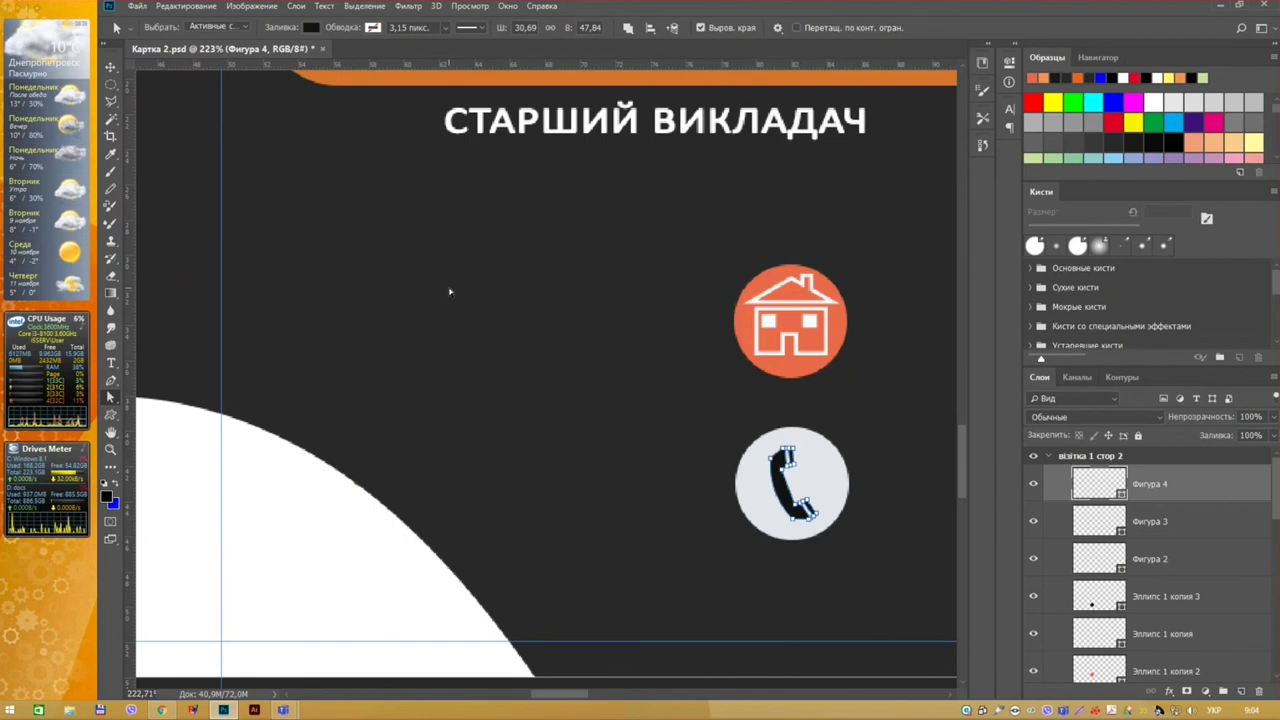
key(v)
Draw a speaker icon inside the black circle and resize it with Free Transform
scroll(626, 356, down, 5)
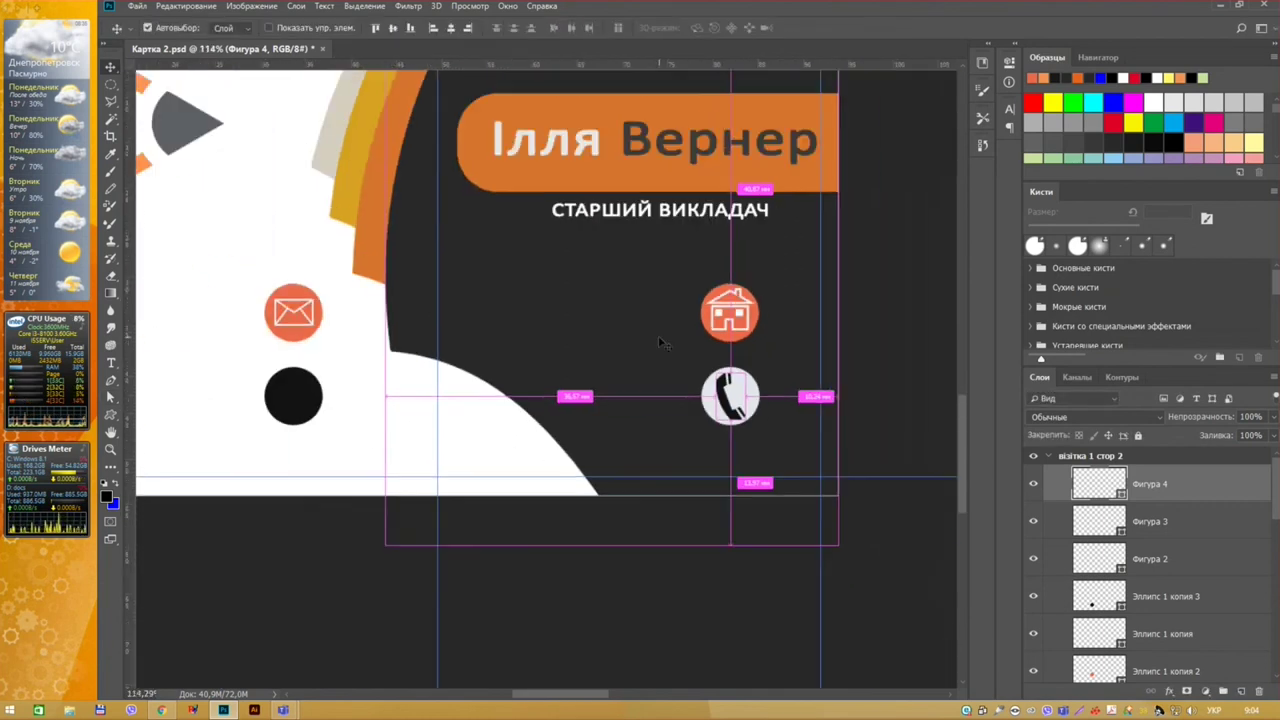
click(110, 418)
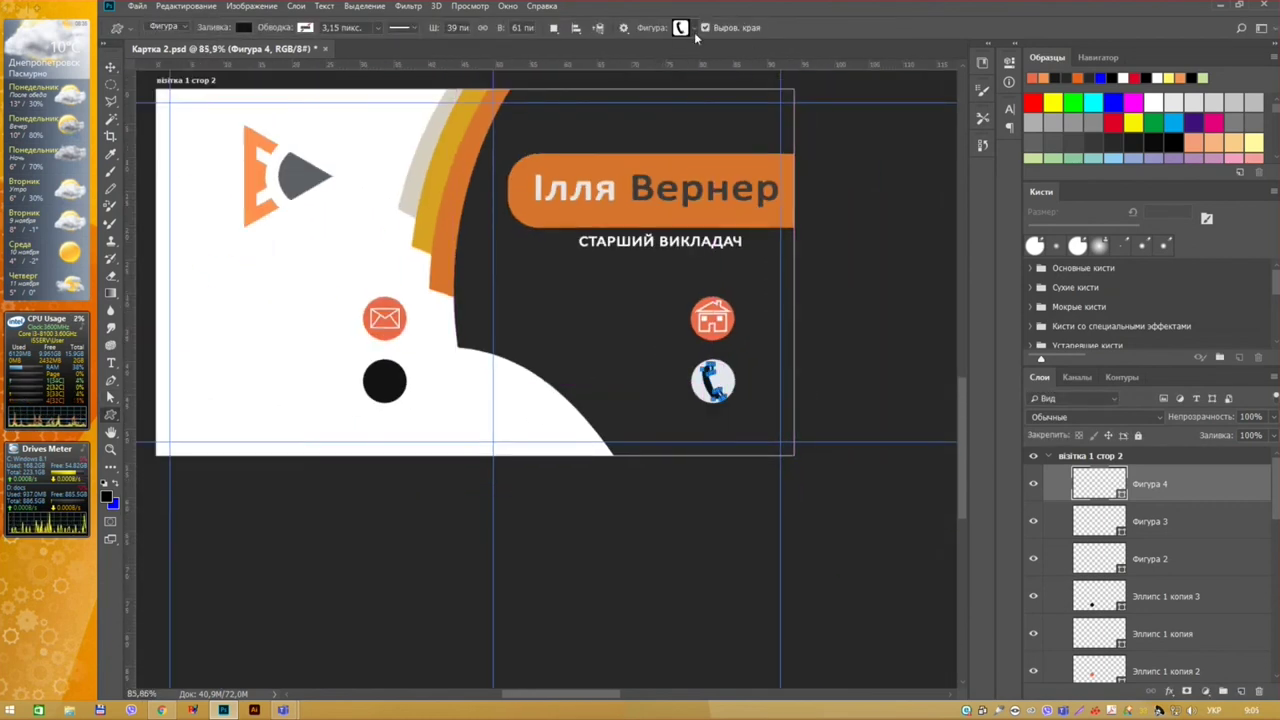
click(688, 27)
drag(962, 445, 708, 494)
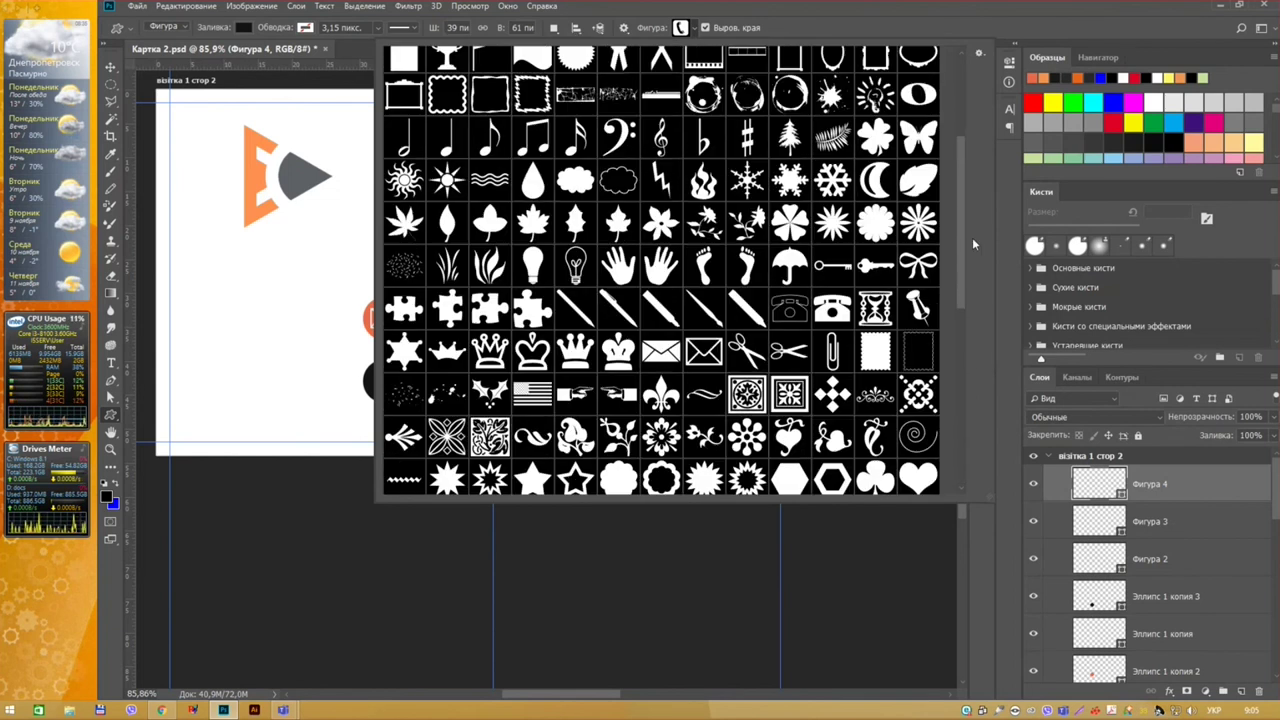
double_click(708, 494)
scroll(414, 363, up, 3)
drag(383, 328, 443, 377)
key(ctrl+t)
key(Return)
scroll(600, 350, down, 5)
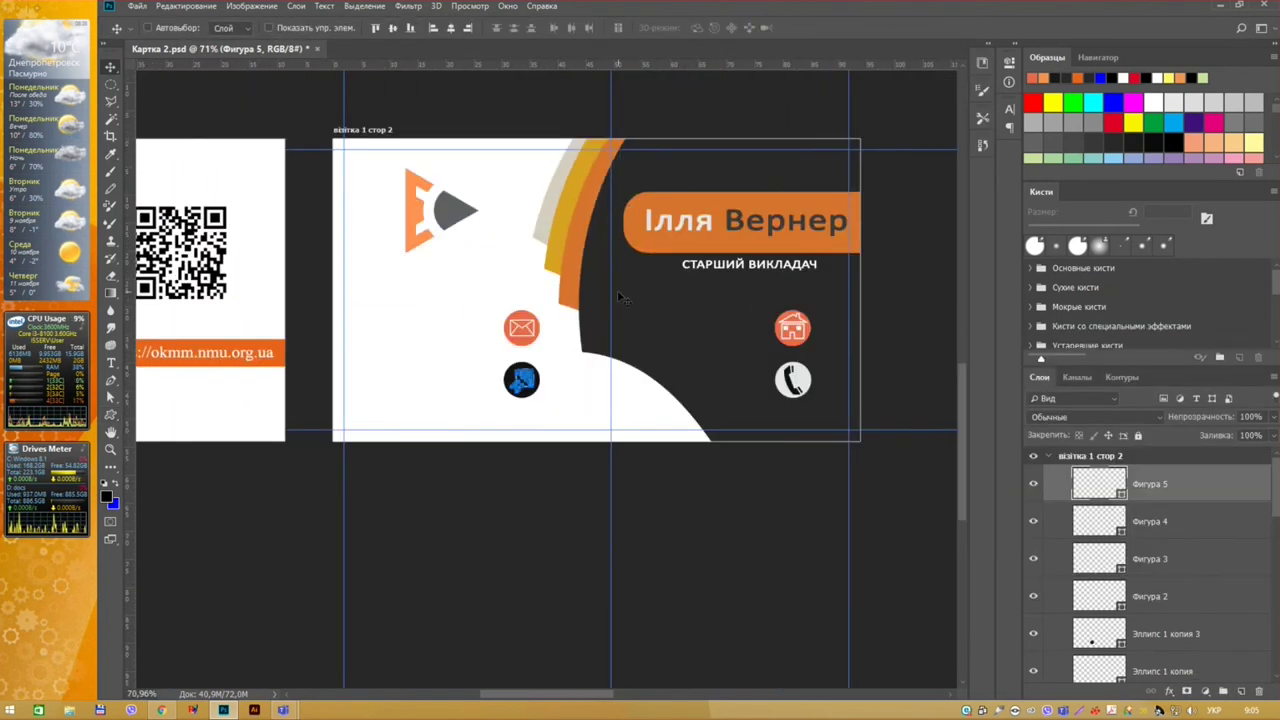
Add the address text box left of the house icon with all caps turned off
key(t)
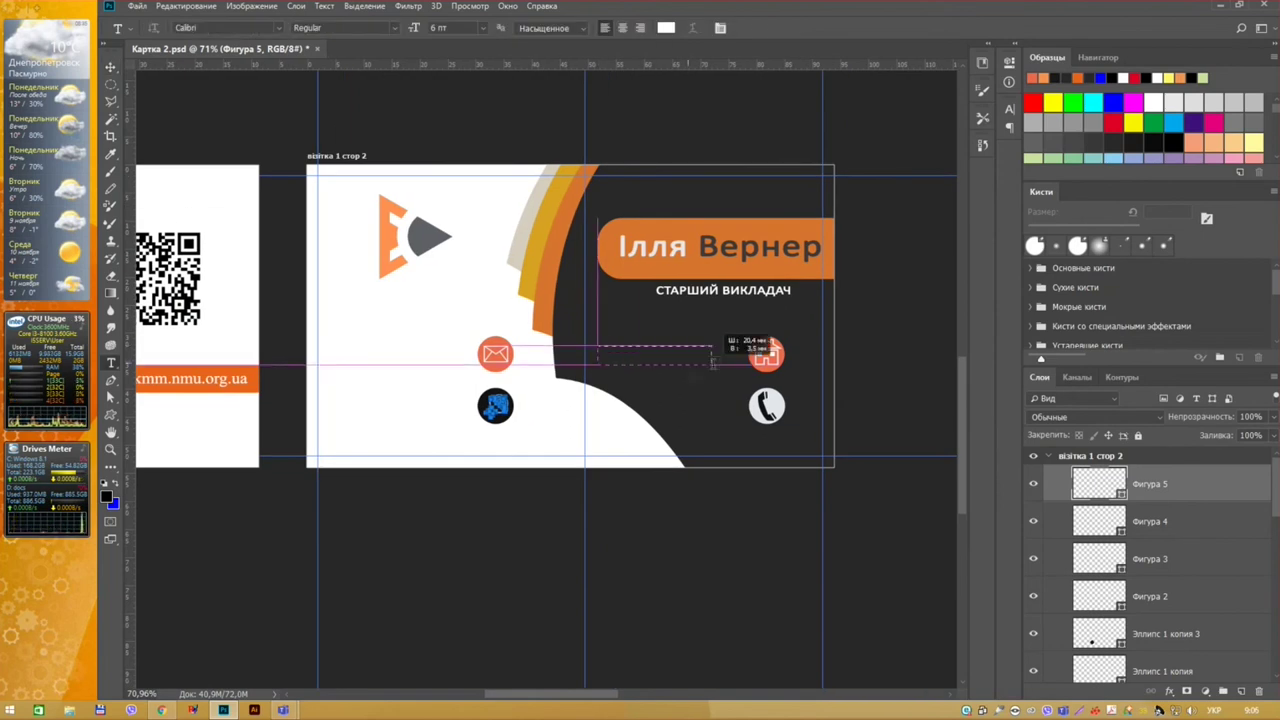
drag(597, 346, 740, 372)
key(ctrl+Return)
key(v)
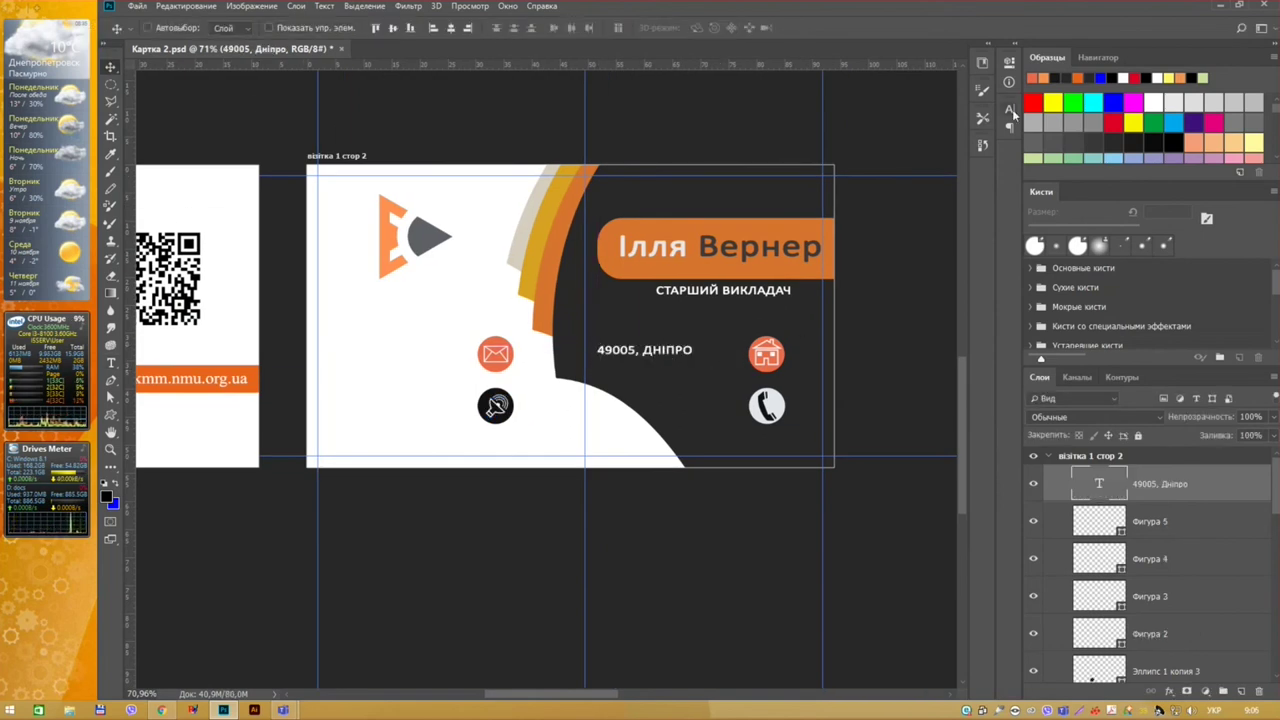
click(1009, 108)
click(887, 222)
key(t)
click(694, 360)
text(пр. Д. Яворницького,)
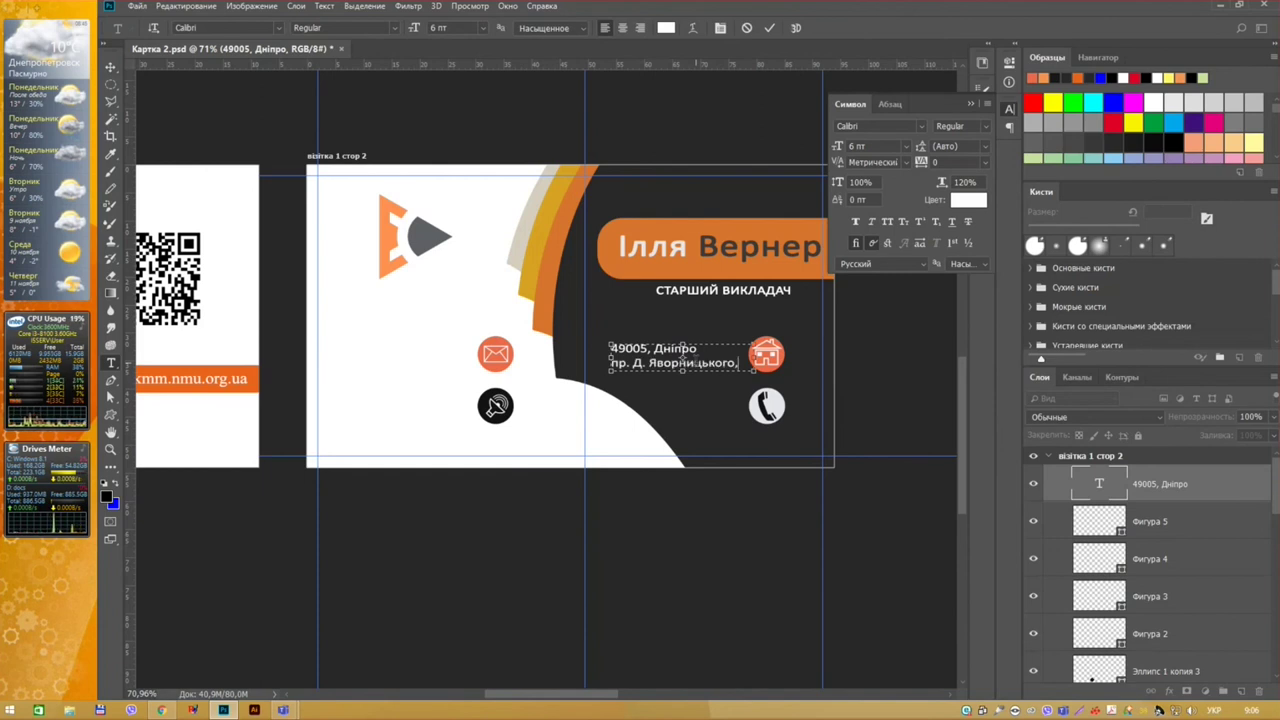
text(19)
key(ctrl+Return)
key(v)
Shrink the address to 5 pt, reposition it, and add 'м.' to its first line
click(906, 146)
drag(838, 146, 410, 166)
drag(695, 363, 697, 366)
double_click(662, 351)
text(м.)
key(ctrl+Return)
Duplicate the address beside the phone icon and replace it with the phone number
drag(625, 411, 626, 456)
key(t)
click(674, 408)
key(ctrl+a)
text(+38-097-)
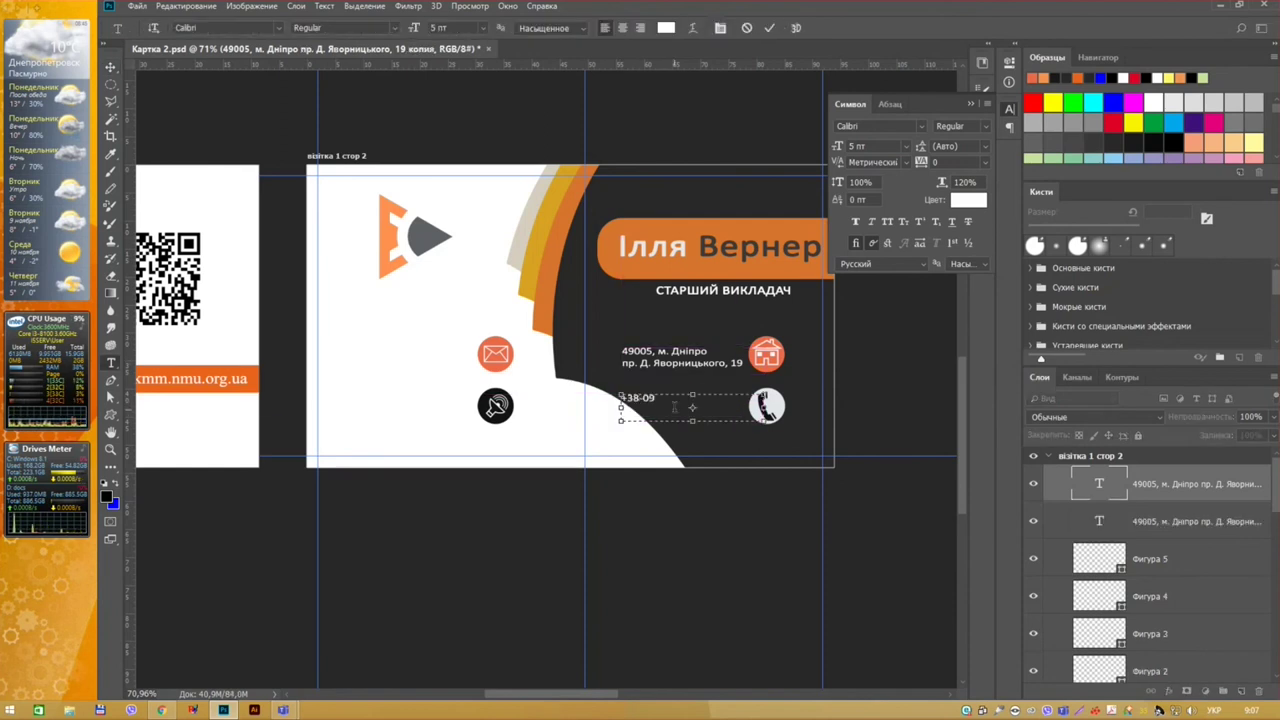
text(000-00-0)
key(ctrl+Return)
key(v)
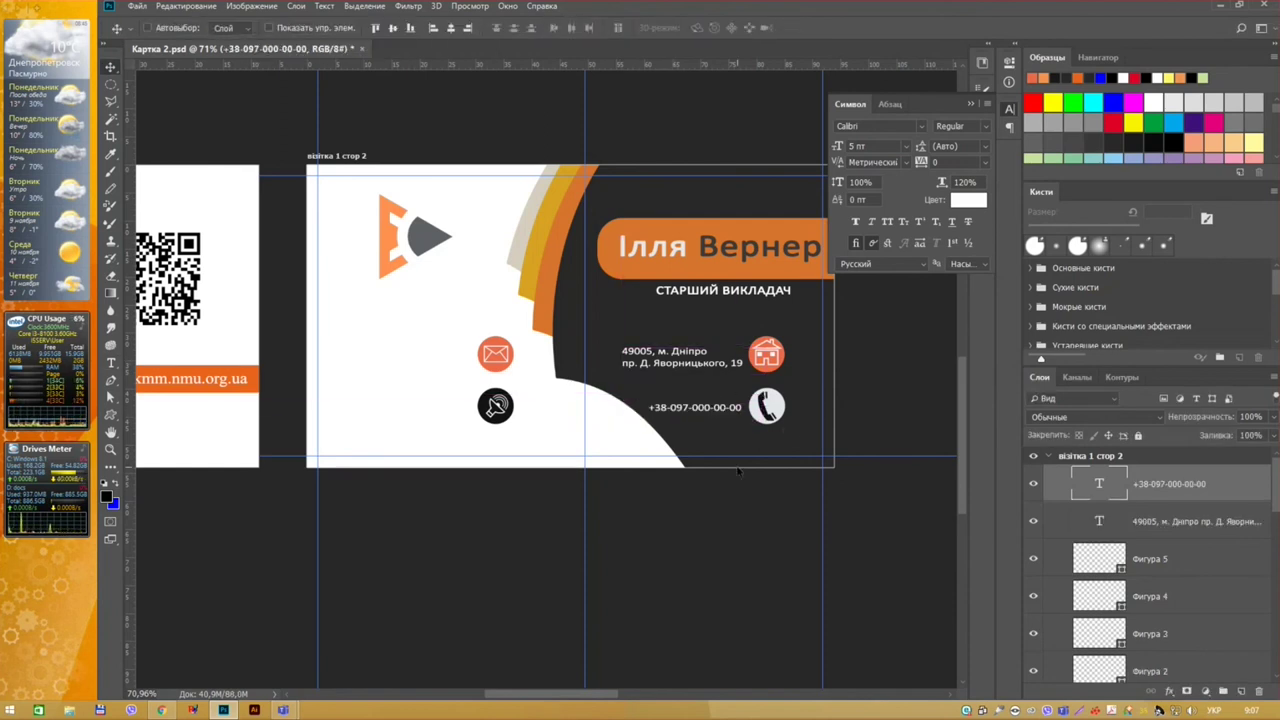
Move the website text to the back at 6 pt and duplicate it as the e-mail line
ctrl+click(208, 410)
drag(208, 410, 428, 412)
key(ctrl+shift+comma)
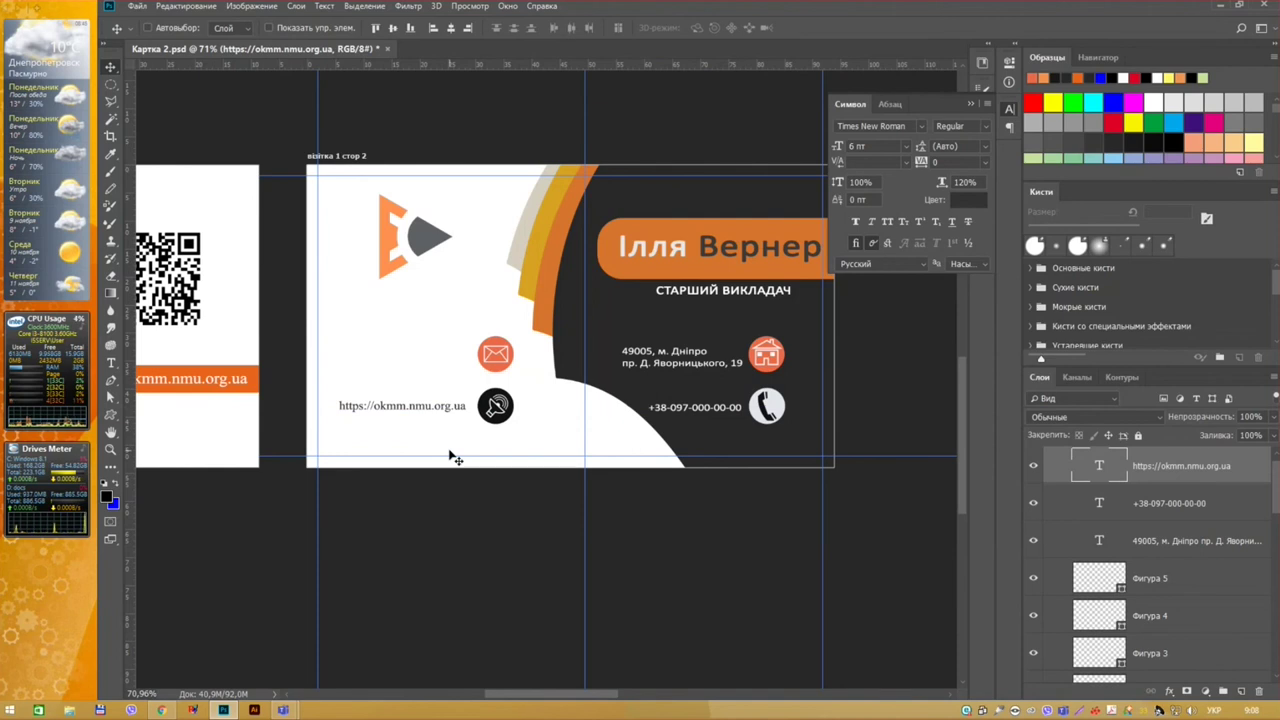
key(ctrl+j)
key(t)
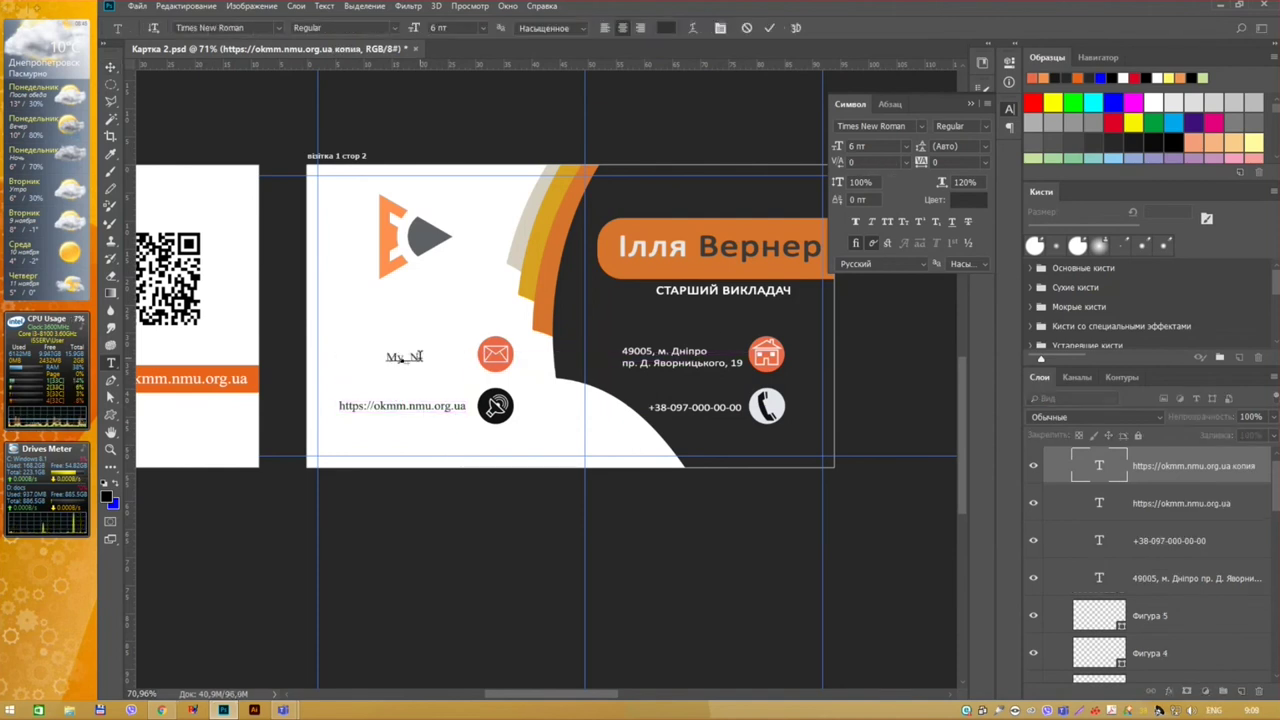
click(111, 67)
drag(423, 362, 433, 360)
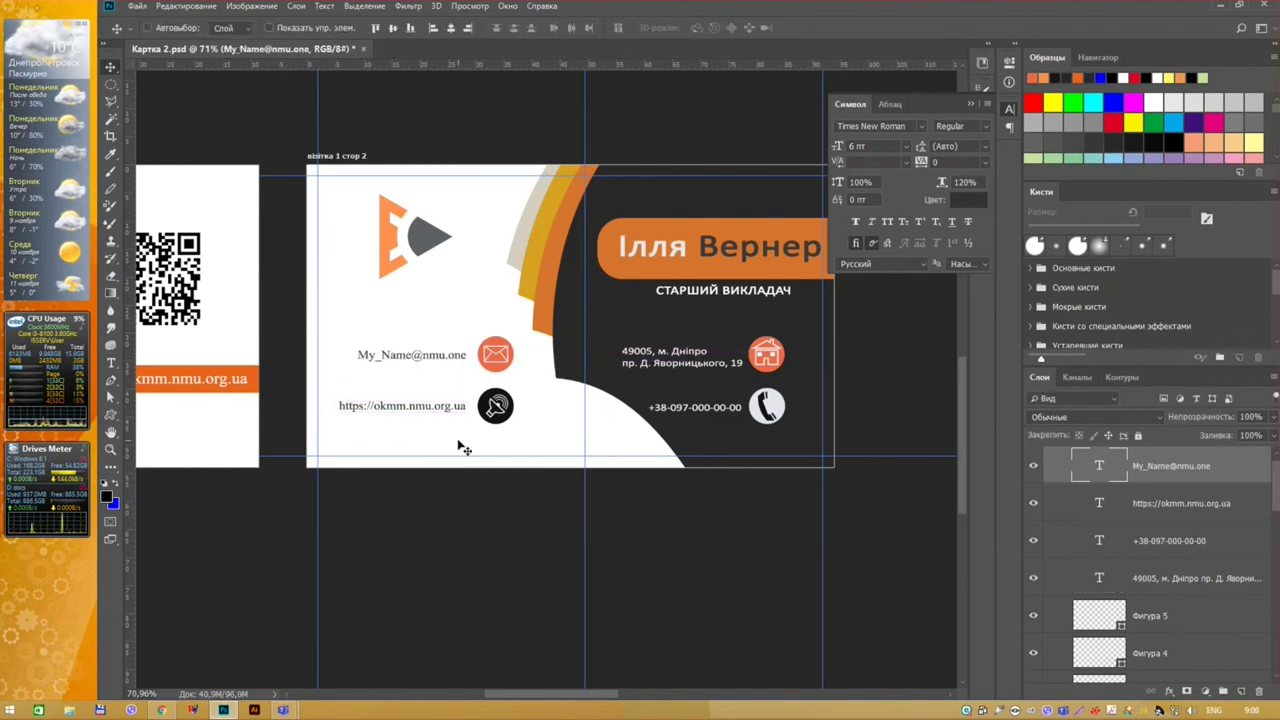
Copy the department name to the back in grey and place it under the logo
scroll(462, 447, left, 5)
drag(250, 405, 700, 410)
click(968, 199)
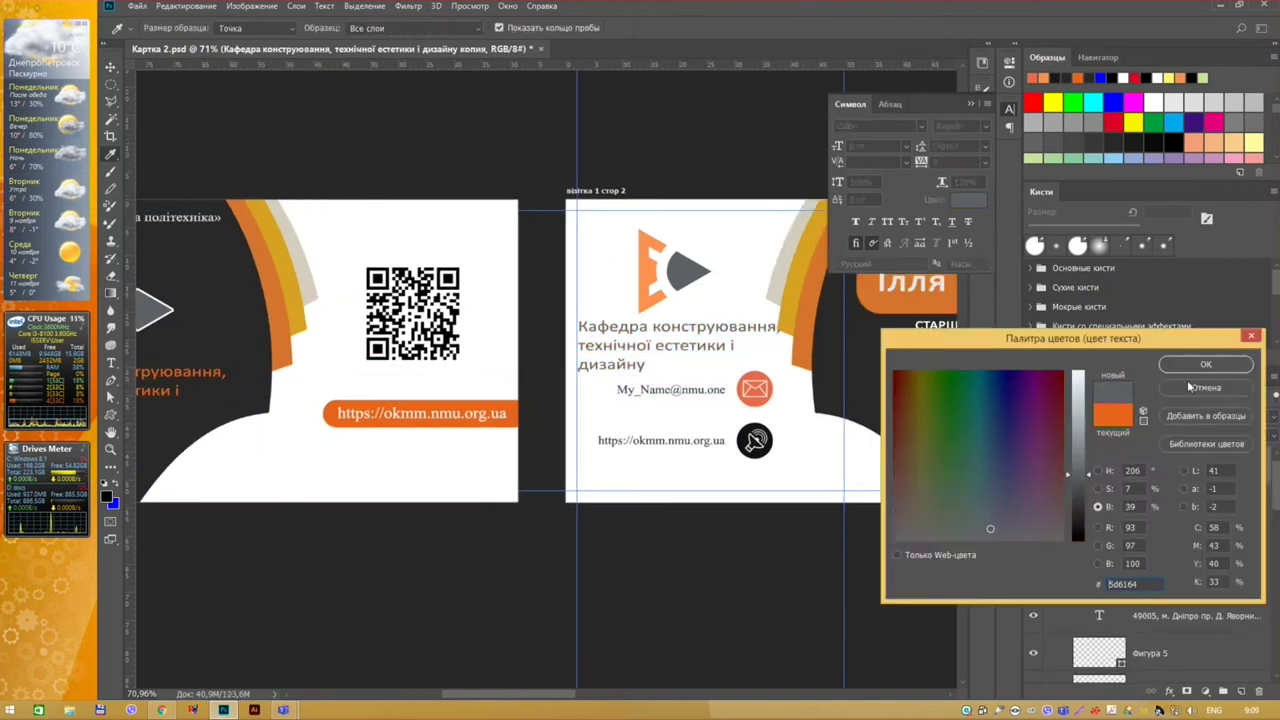
key(Return)
key(v)
drag(655, 345, 675, 345)
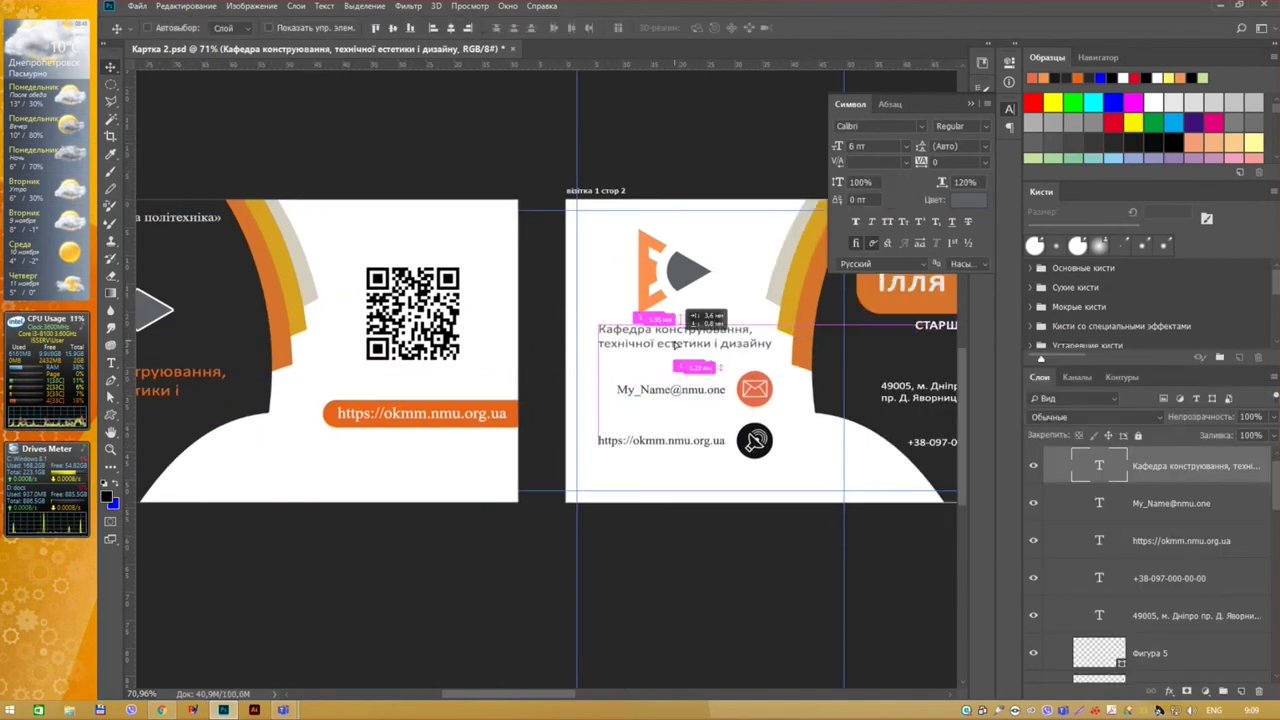
scroll(675, 345, down, 2)
scroll(675, 345, down, 1)
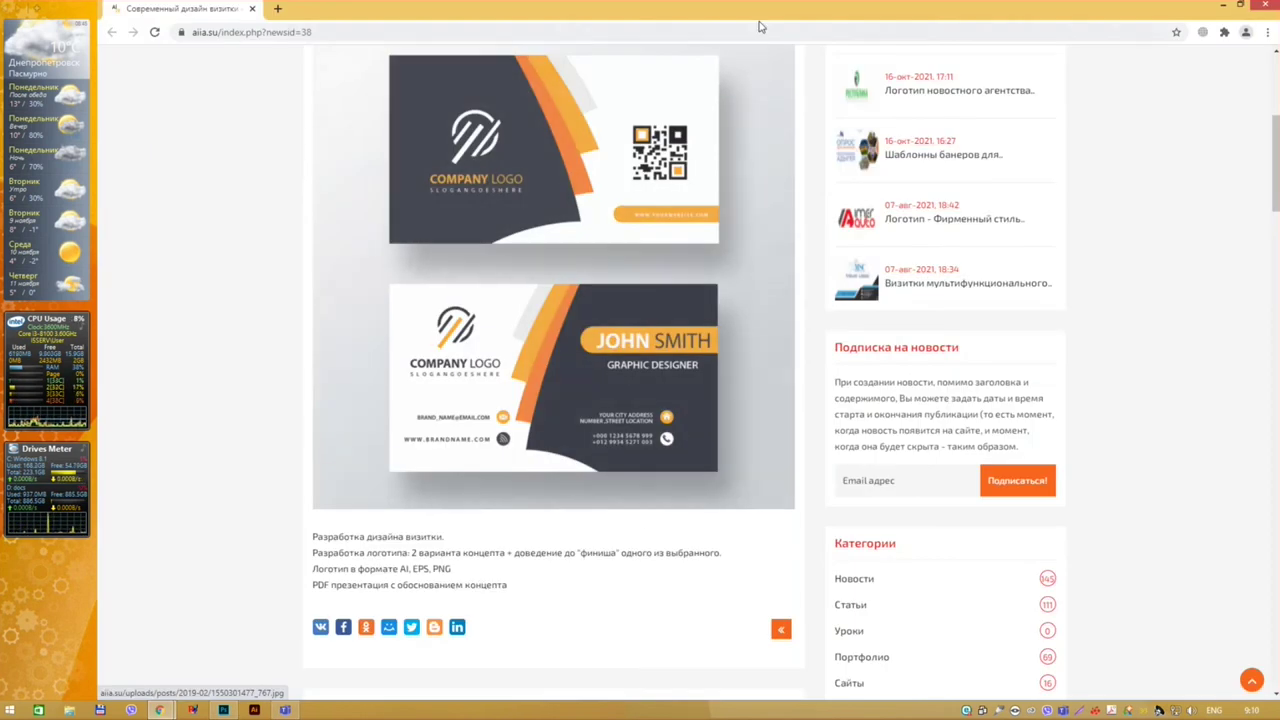
key(alt+Tab)
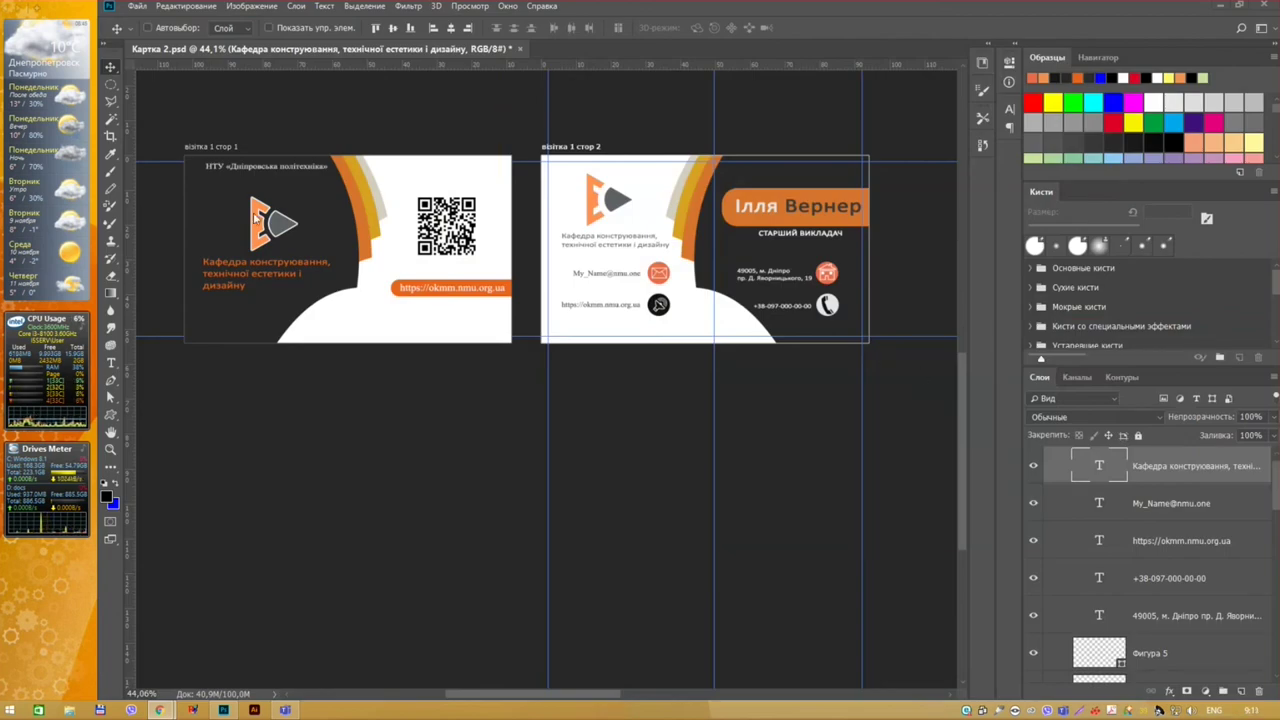
Add two new artboards below the back and front sides of card 1
scroll(1150, 500, up, 2)
scroll(1150, 500, up, 2)
click(1048, 456)
click(215, 79)
click(706, 372)
scroll(520, 231, down, 2)
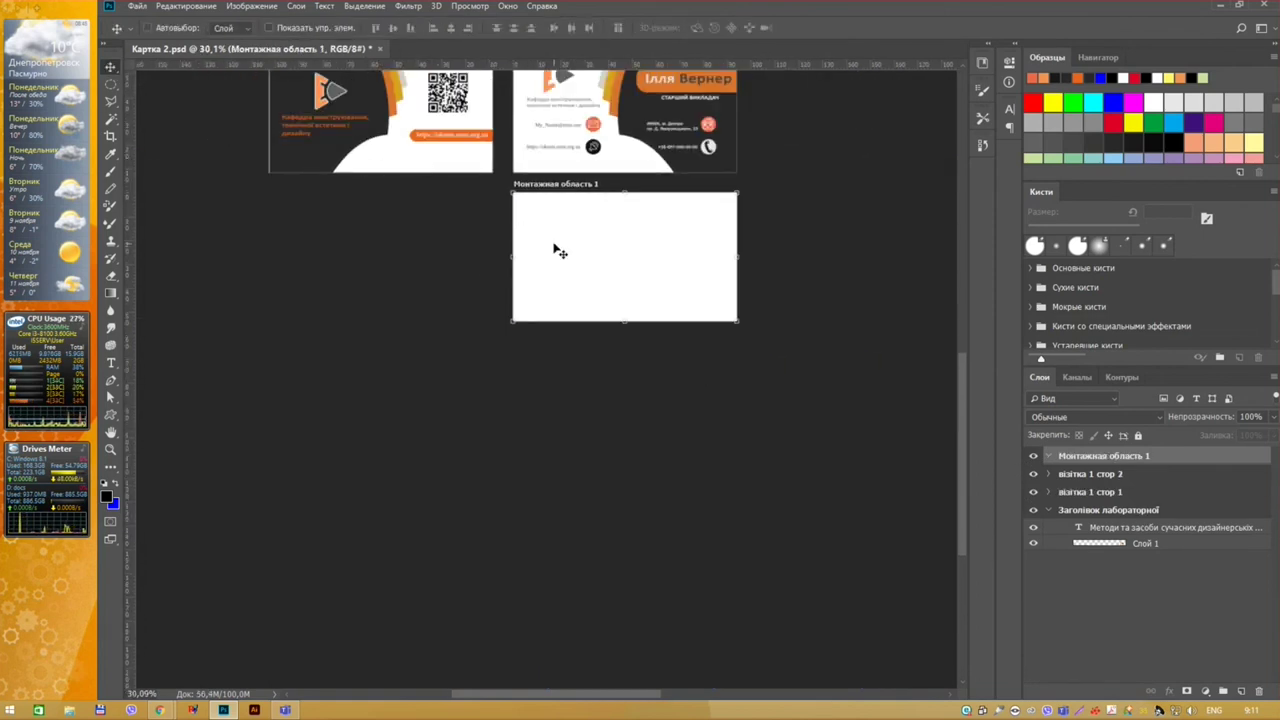
scroll(450, 300, up, 2)
scroll(420, 390, up, 1)
click(415, 290)
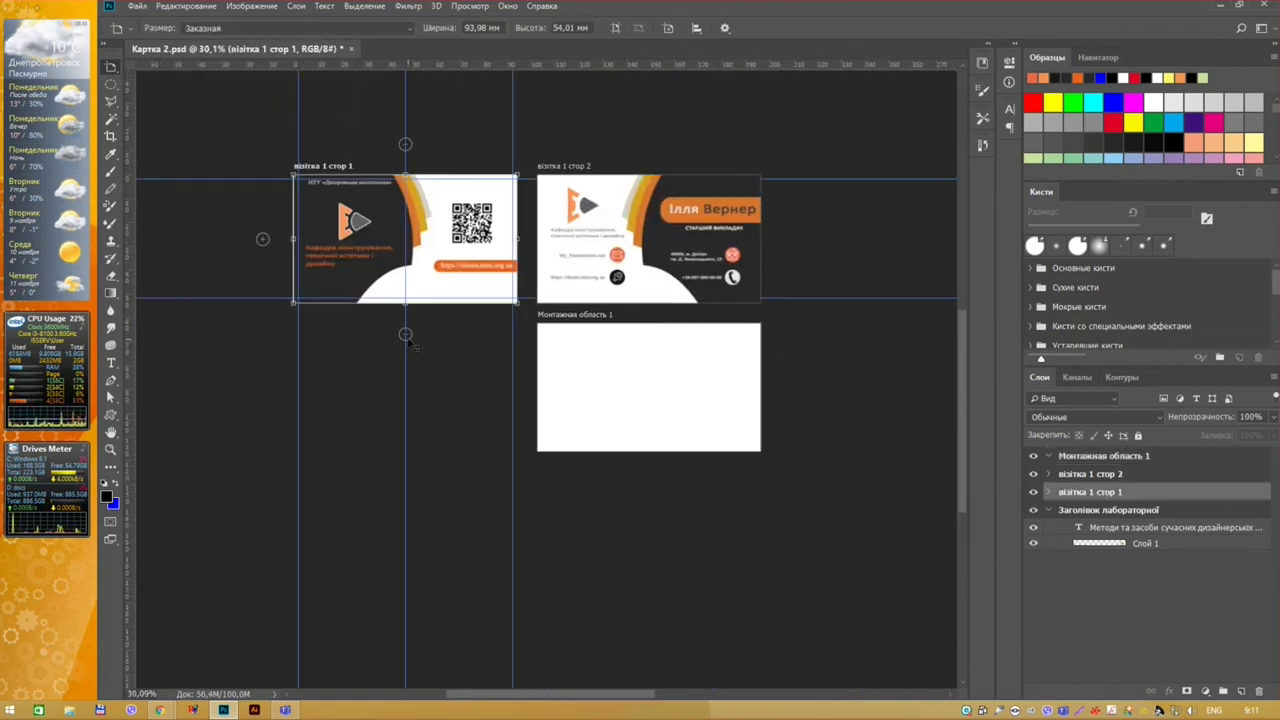
click(405, 335)
Move the new artboard above 'візітка 1 стор 2' and rename it as the Візітка 2 card
scroll(287, 348, up, 3)
scroll(287, 348, up, 2)
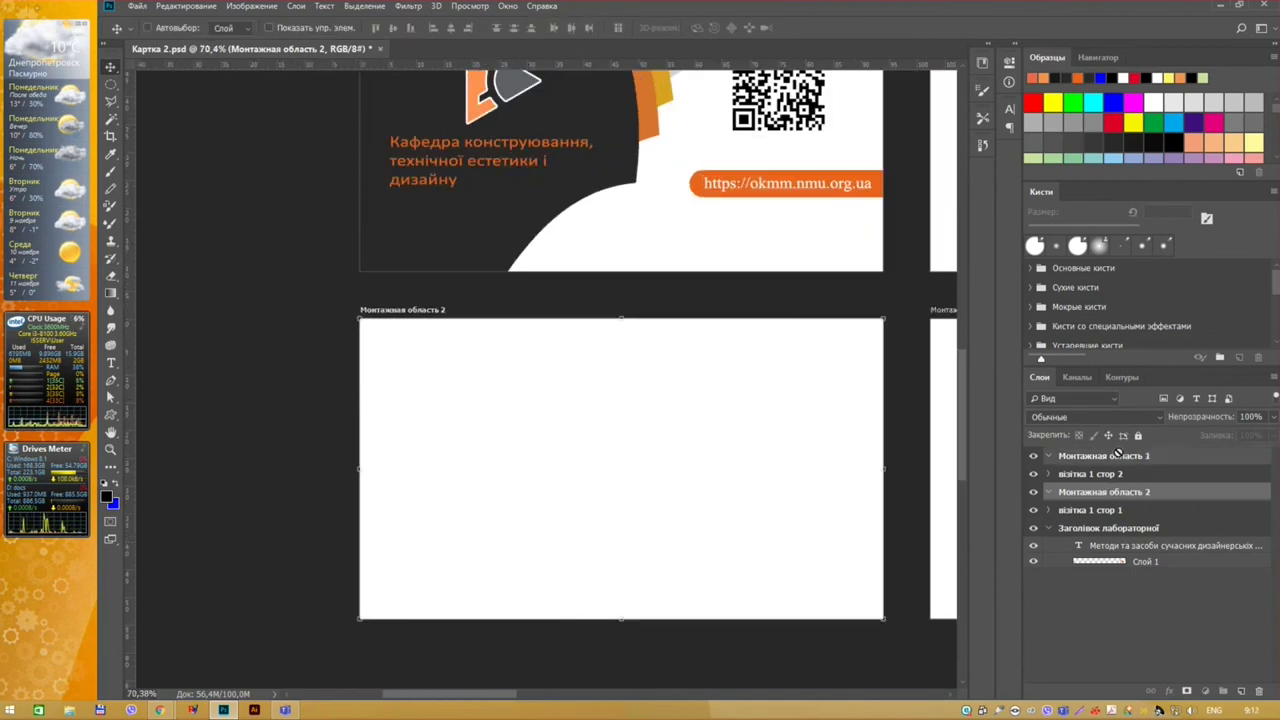
drag(1108, 492, 1103, 474)
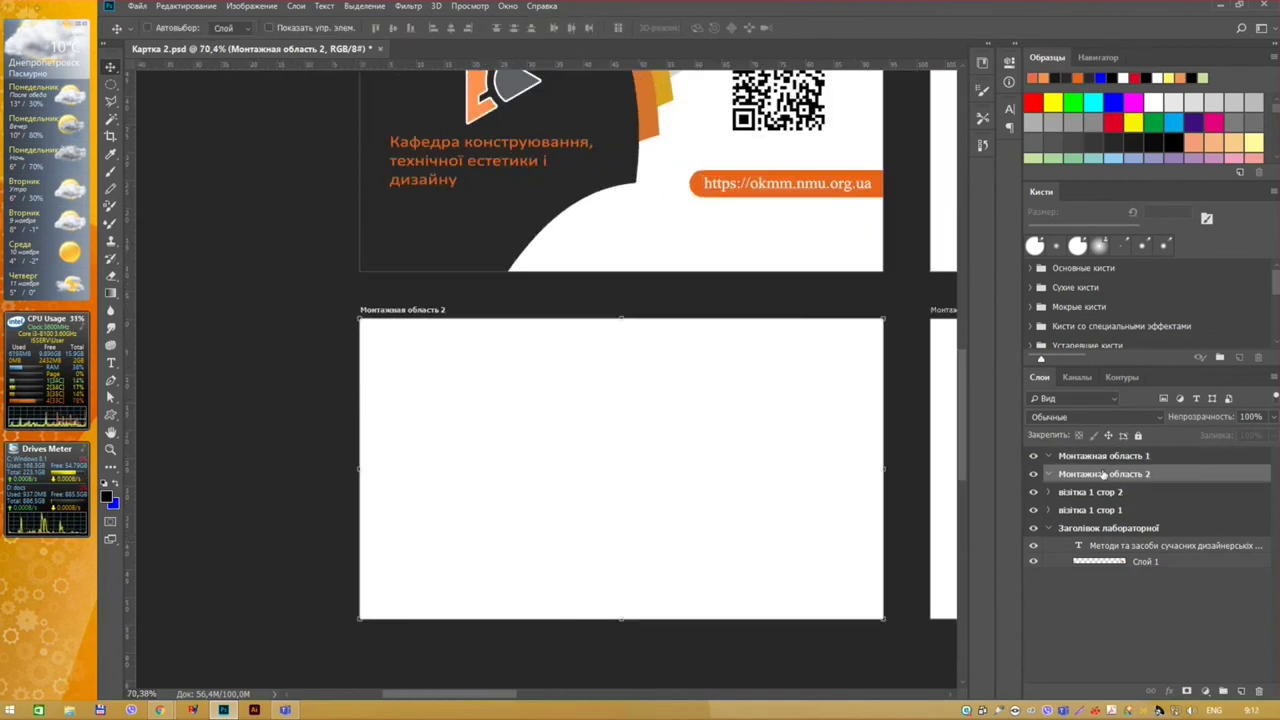
double_click(1104, 456)
text(Візітка 2 стор 2)
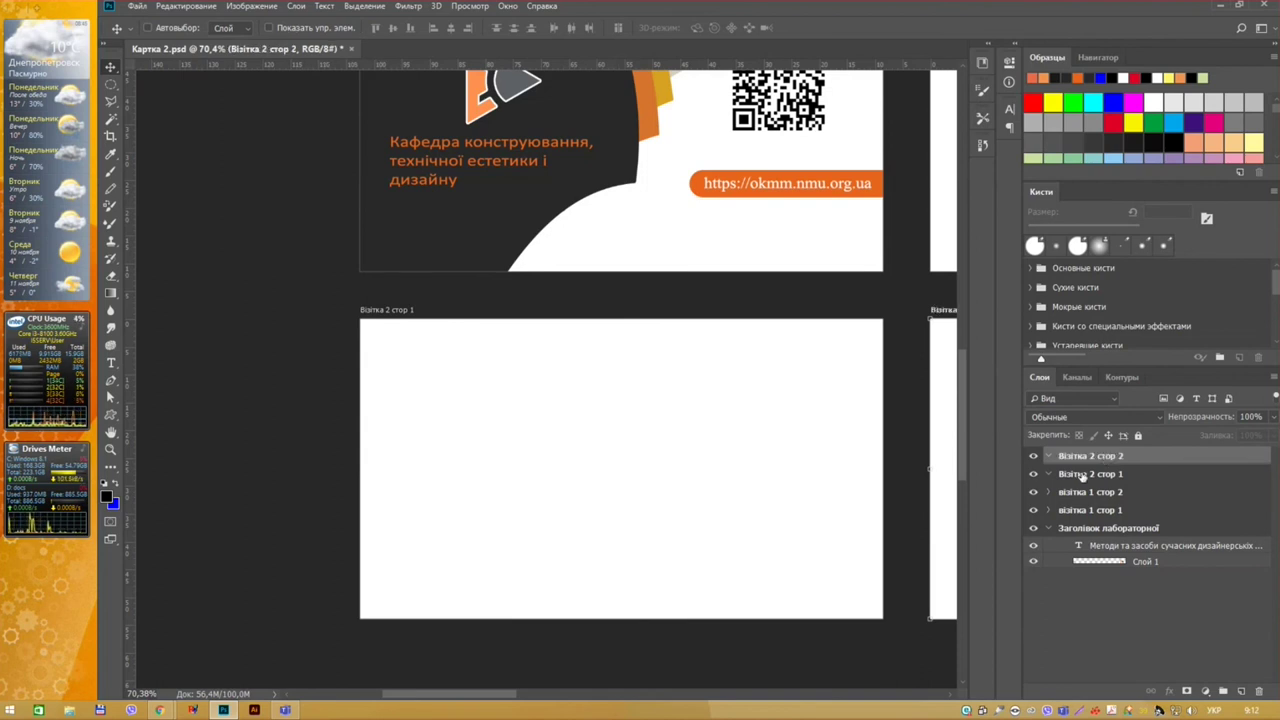
click(1090, 474)
Add left-margin, horizontal and bottom-edge guides on 'Візітка 2 стор 1'
drag(131, 186, 369, 236)
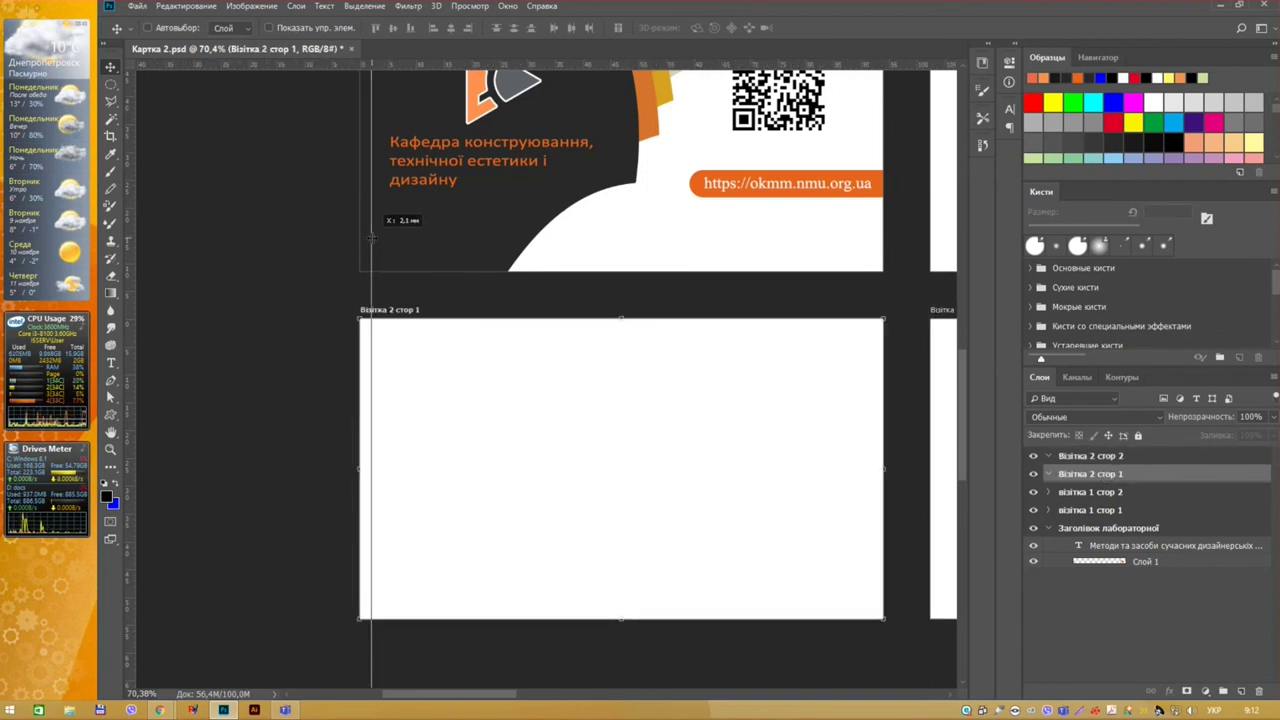
scroll(366, 320, up, 5)
scroll(390, 316, down, 3)
mouse_move(420, 64)
mouse_down()
mouse_move(441, 396)
mouse_move(375, 376)
mouse_up()
scroll(441, 396, down, 5)
scroll(420, 360, up, 3)
scroll(437, 346, down, 3)
drag(500, 543, 500, 529)
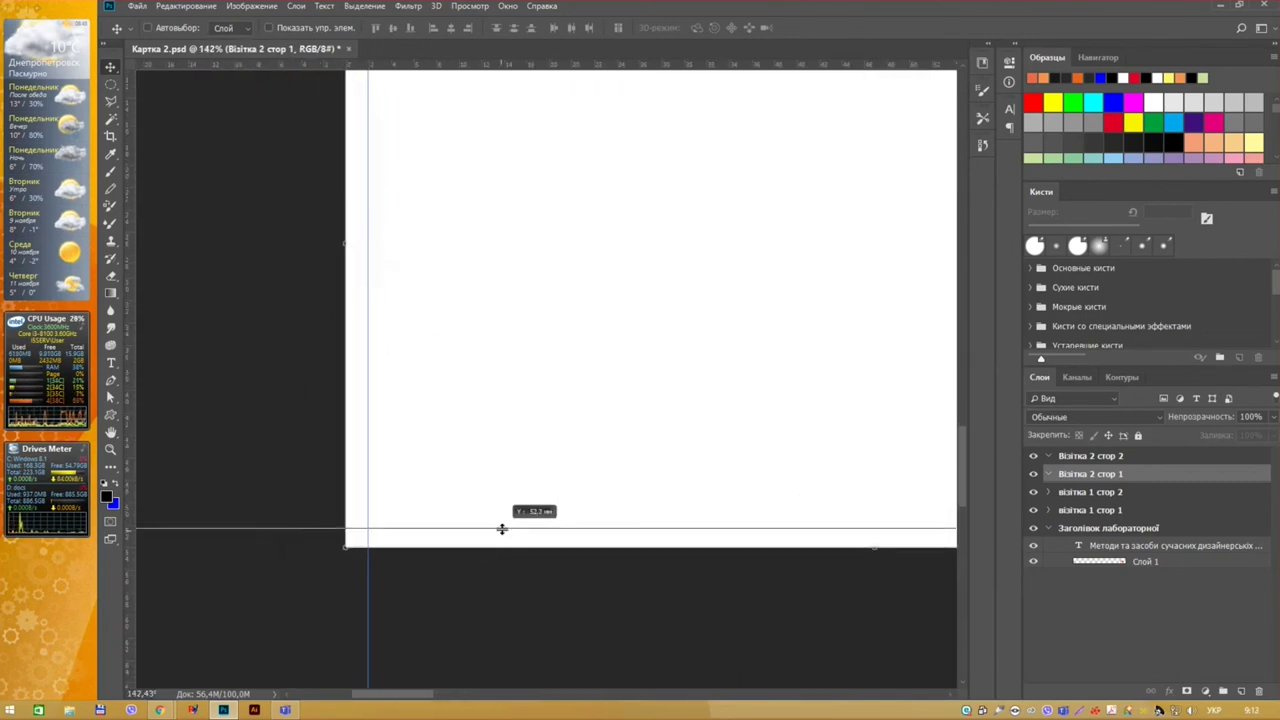
scroll(578, 336, down, 2)
scroll(578, 336, down, 1)
scroll(578, 336, up, 3)
Add vertical and horizontal margin guides and a right-edge guide on 'Візітка 2 стор 2'
drag(127, 314, 240, 314)
drag(381, 64, 434, 629)
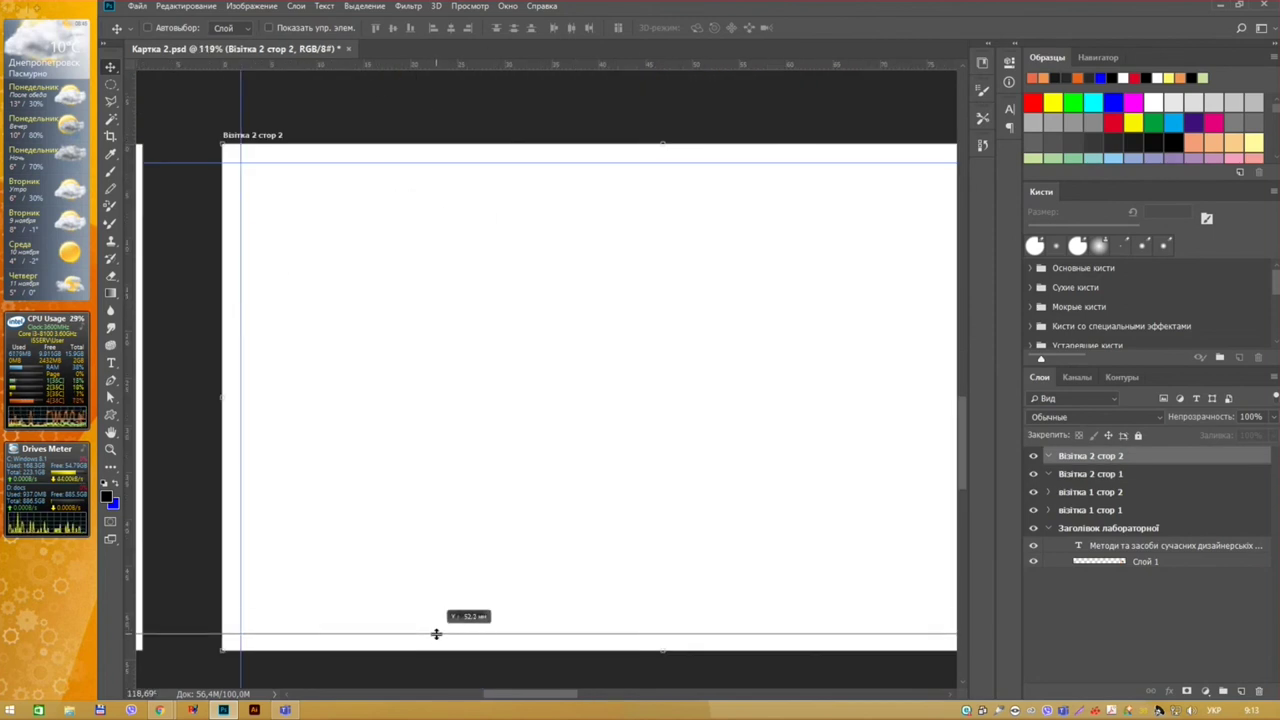
scroll(546, 469, down, 2)
scroll(830, 391, up, 3)
drag(143, 286, 588, 330)
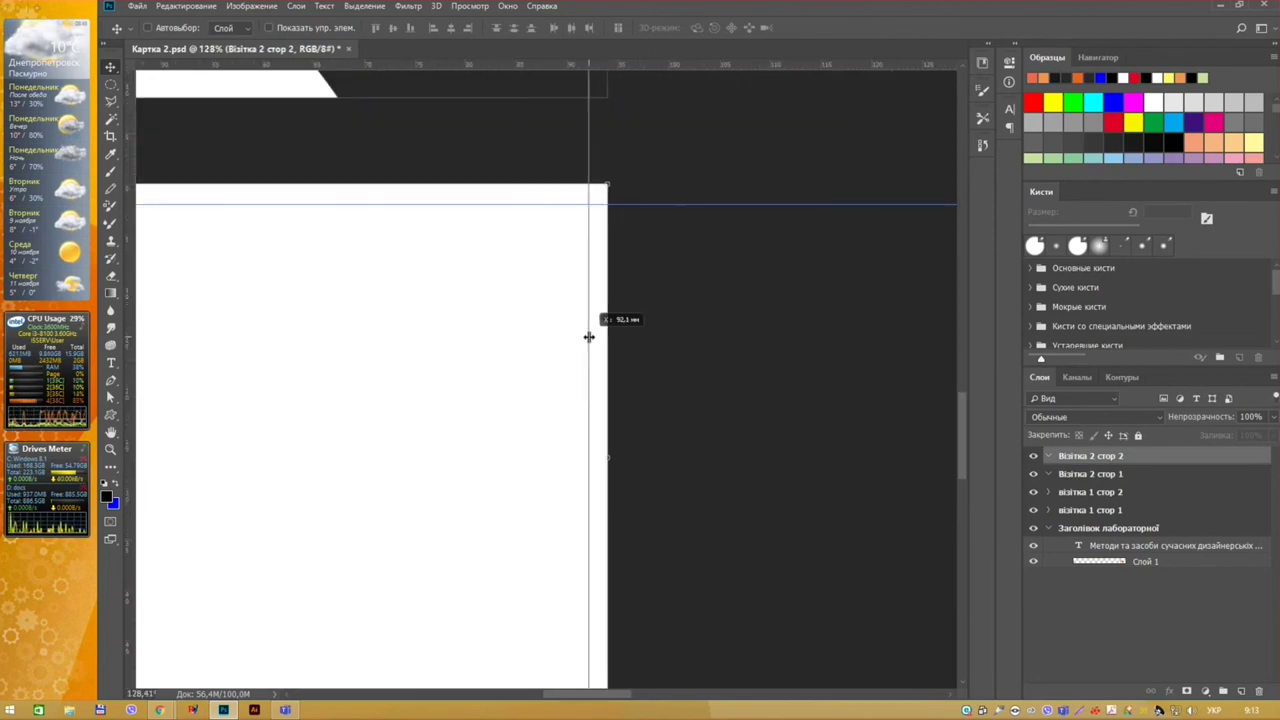
scroll(294, 296, down, 3)
scroll(294, 296, left, 5)
key(shift+v)
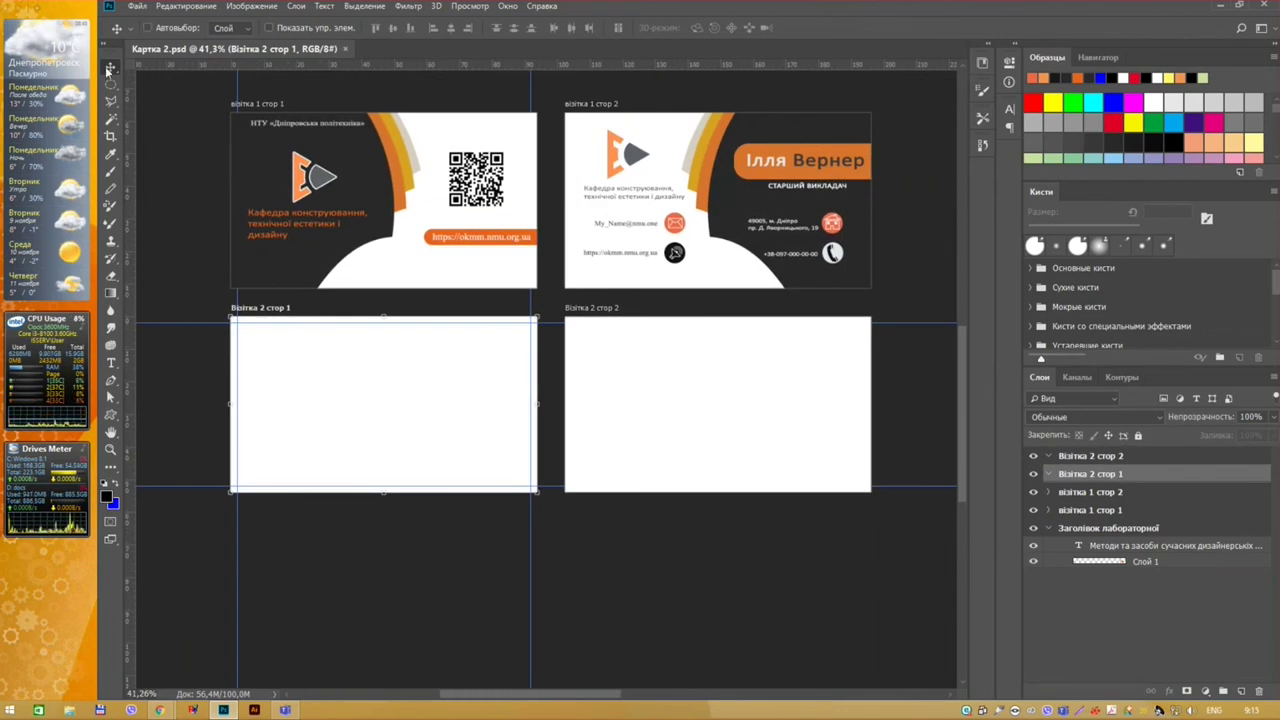
Add a new empty artboard below and name it 'Візітка 3'
click(386, 528)
scroll(388, 535, down, 1)
double_click(1100, 456)
text(Візітка 3)
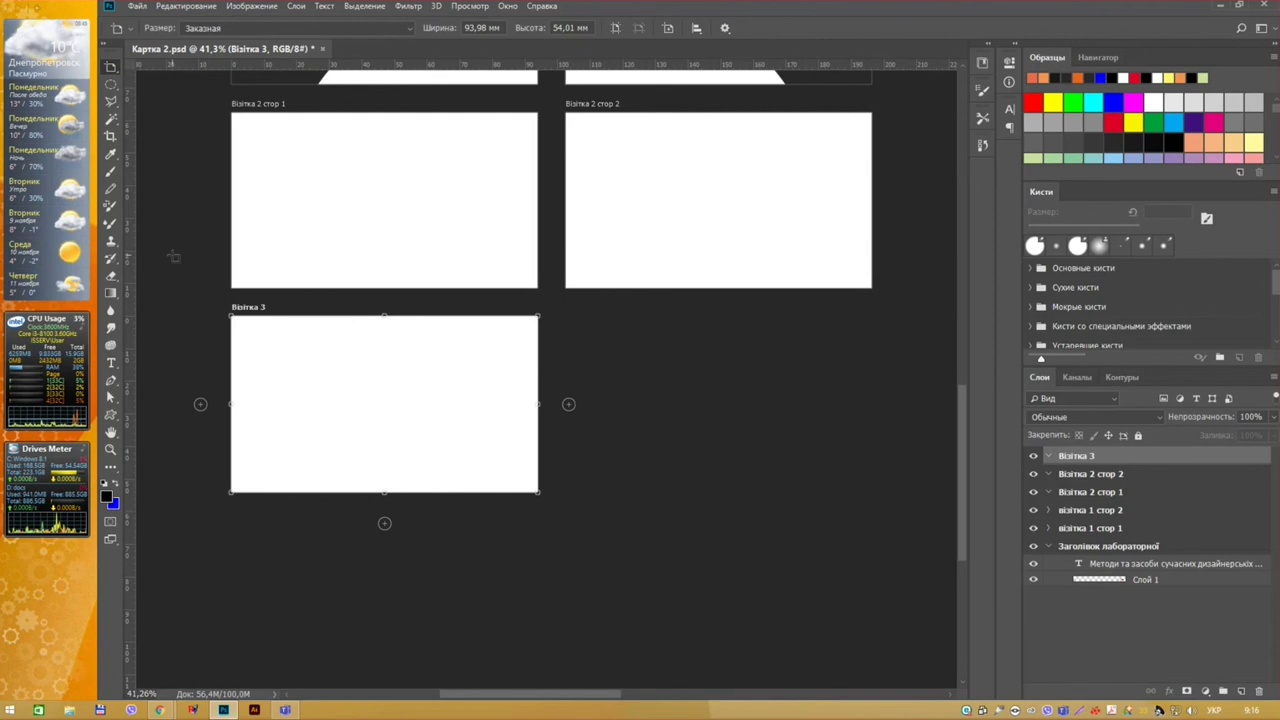
Draw a dark stepped band across the top of Візітка 3 with the Pen tool
right_click(111, 380)
click(165, 375)
click(229, 317)
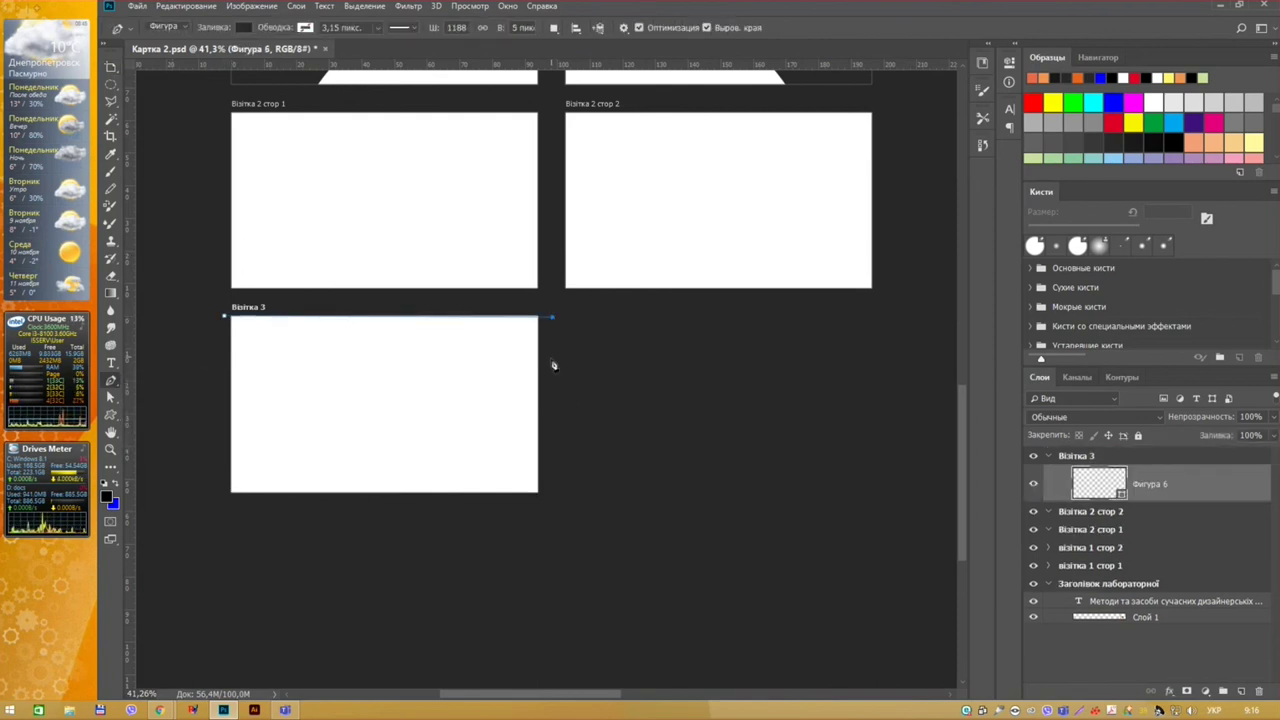
click(553, 366)
click(416, 344)
click(226, 339)
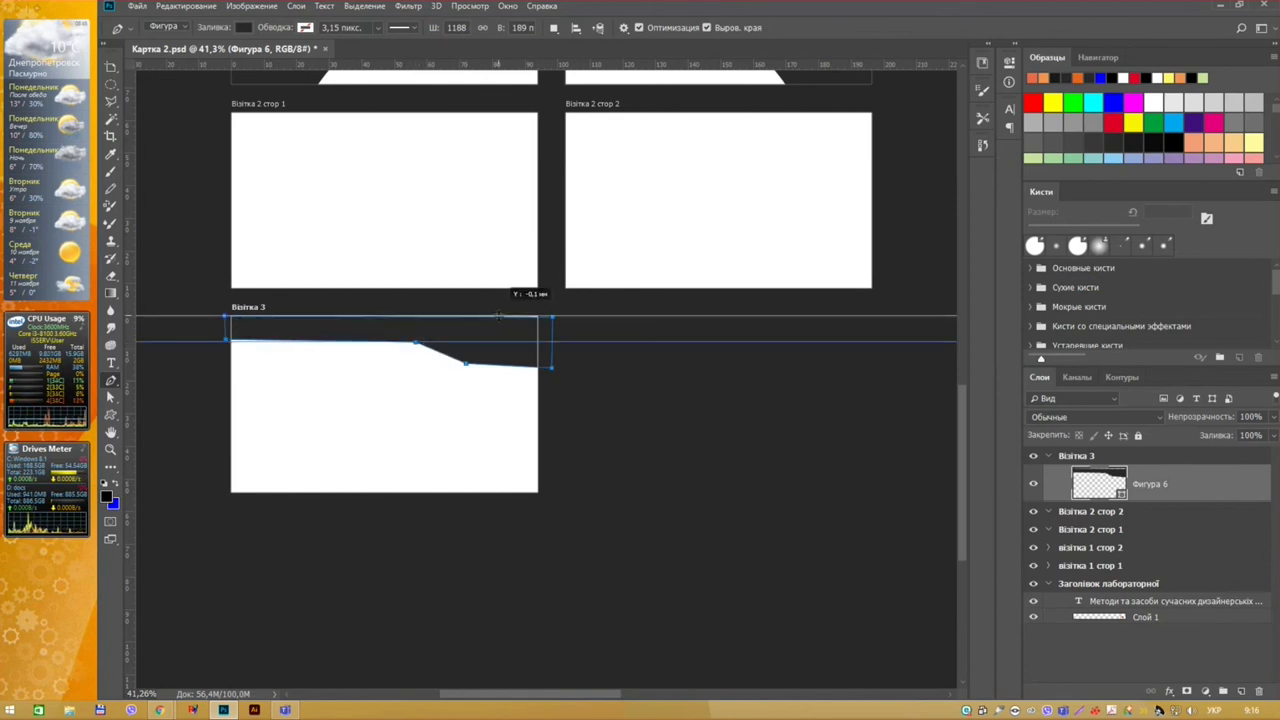
Add a horizontal guide near the top edge of Візітка 3
scroll(497, 377, up, 1)
click(110, 398)
click(183, 411)
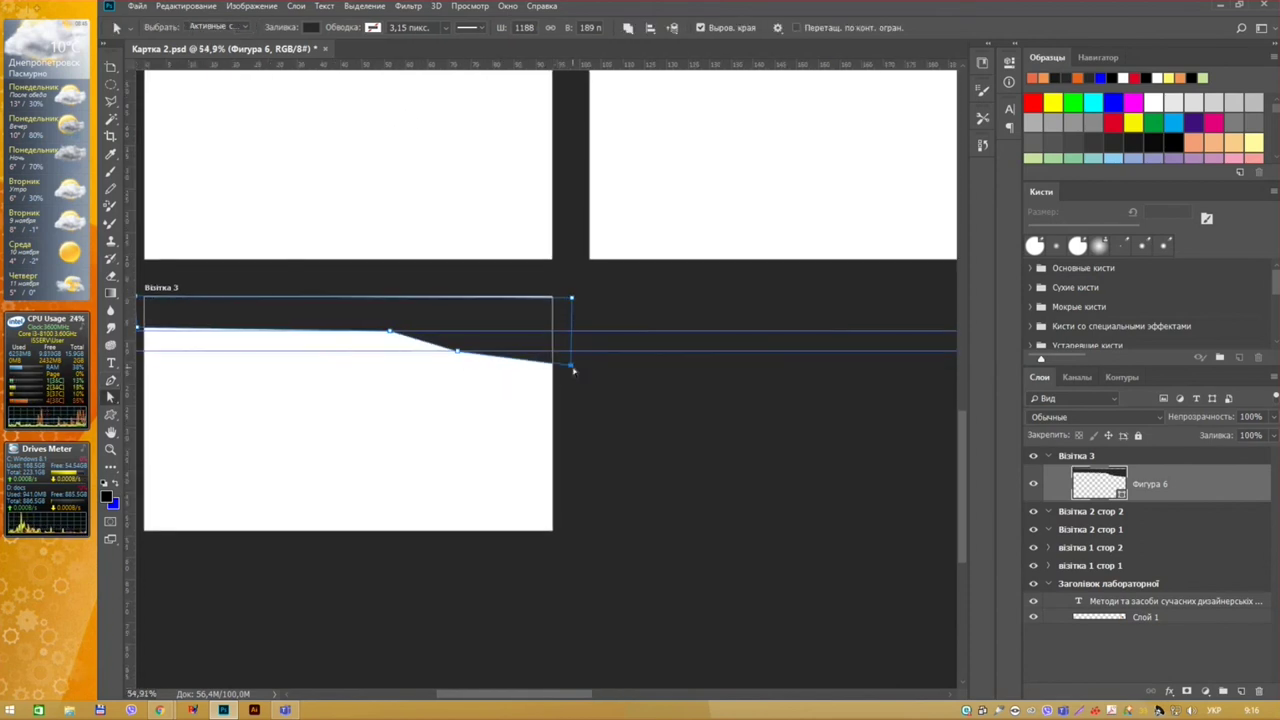
drag(220, 358, 391, 366)
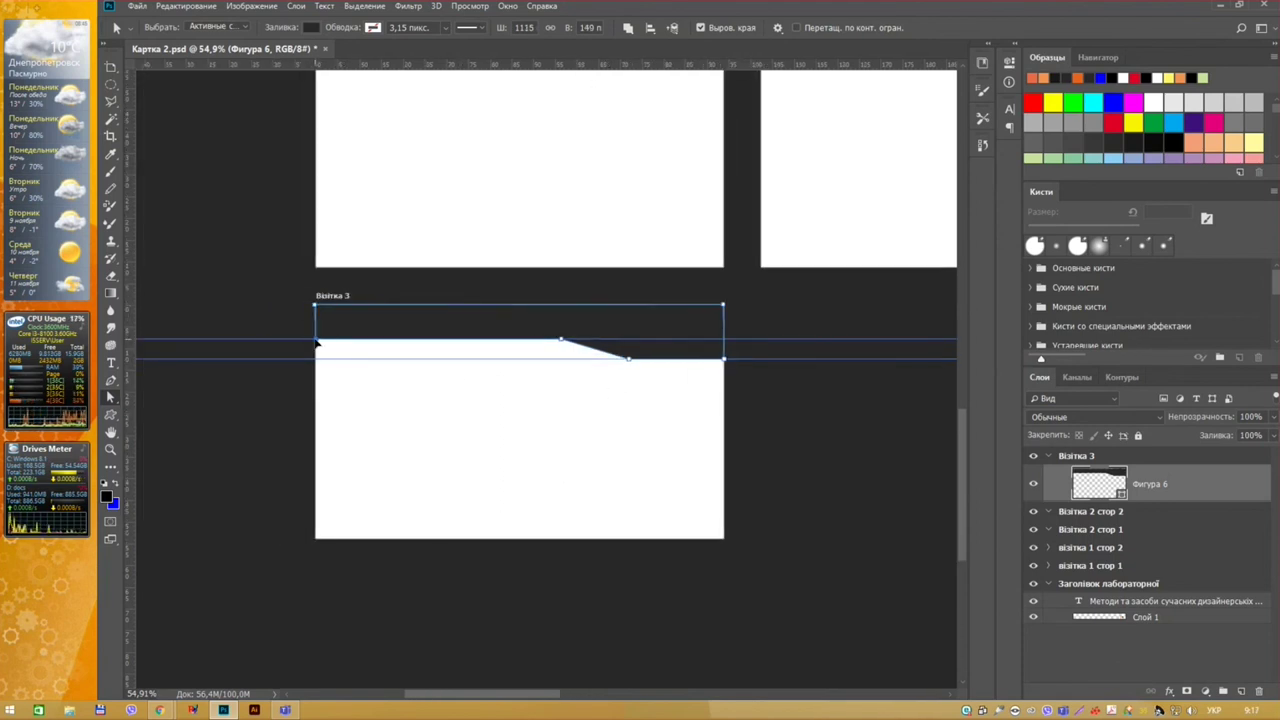
key(v)
drag(270, 66, 269, 320)
Move the band's edge points up to the guide and reshape its lower-right slope
key(a)
drag(563, 344, 563, 323)
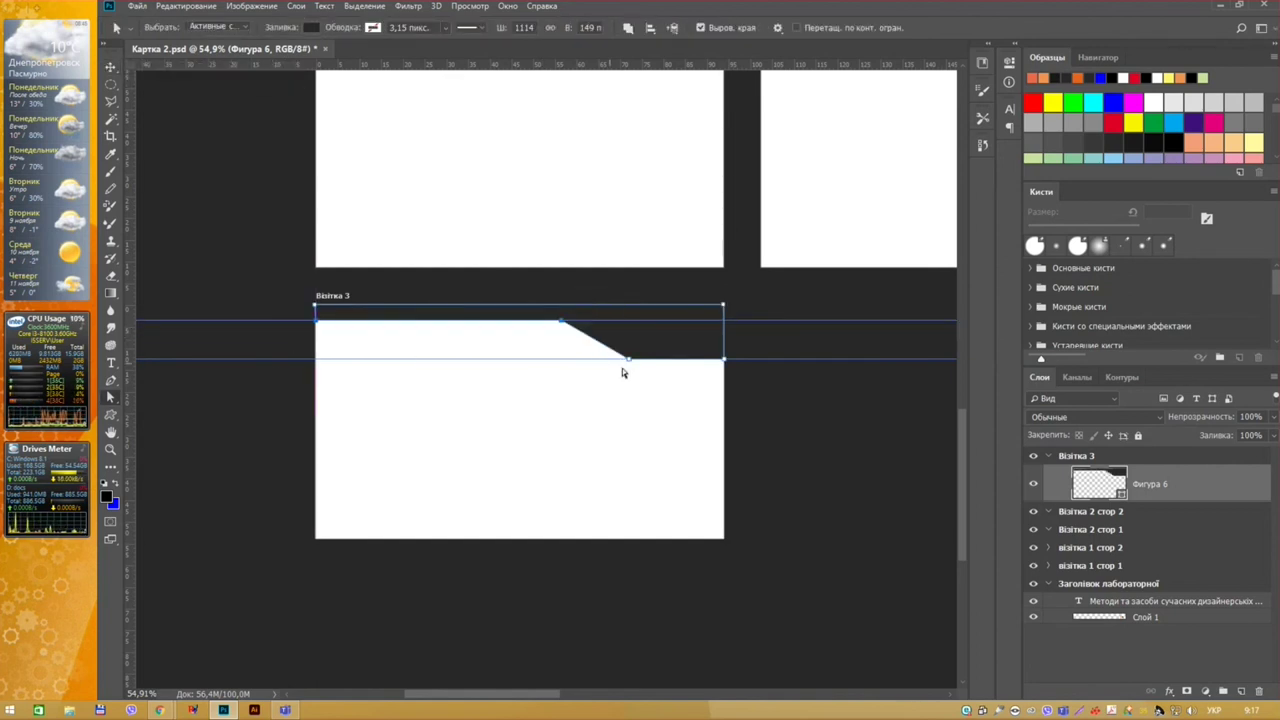
mouse_move(612, 374)
mouse_down()
mouse_move(744, 357)
mouse_move(726, 342)
mouse_up()
drag(400, 358, 483, 338)
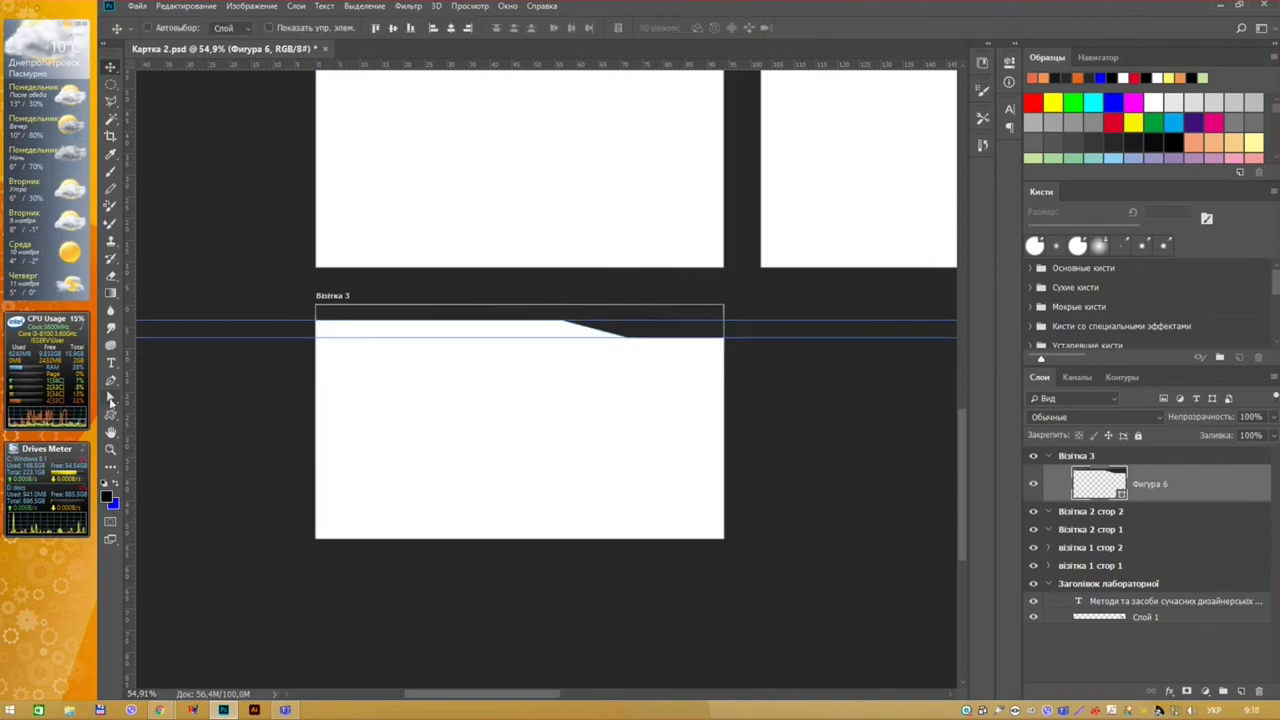
drag(628, 340, 609, 340)
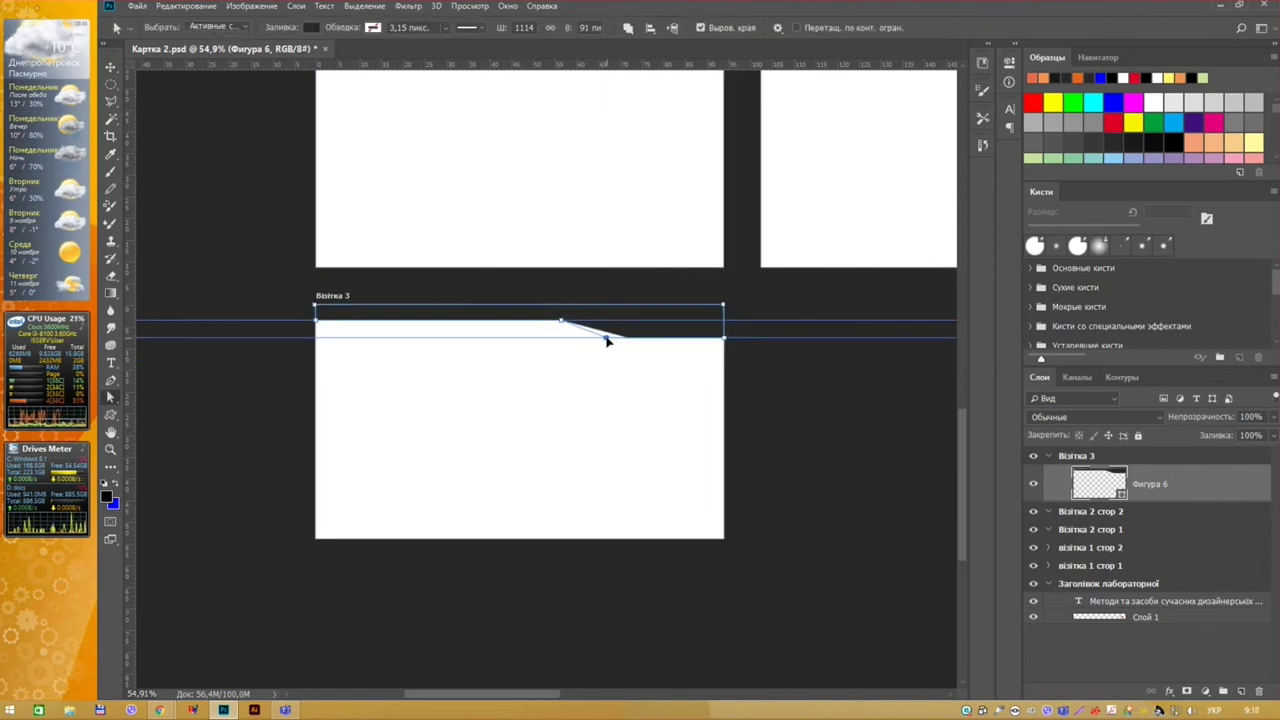
Duplicate the dark band, flip the copy horizontally and vertically, and nudge it down
key(ctrl+shift+alt+t)
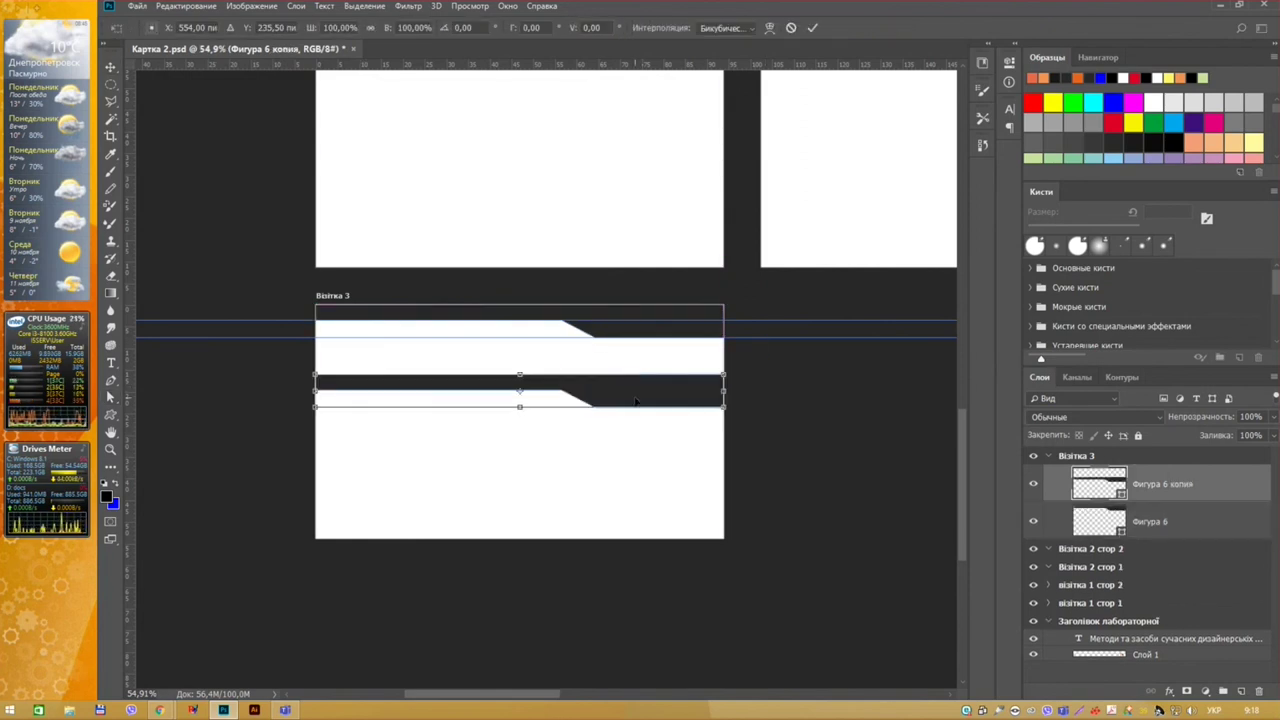
key(Return)
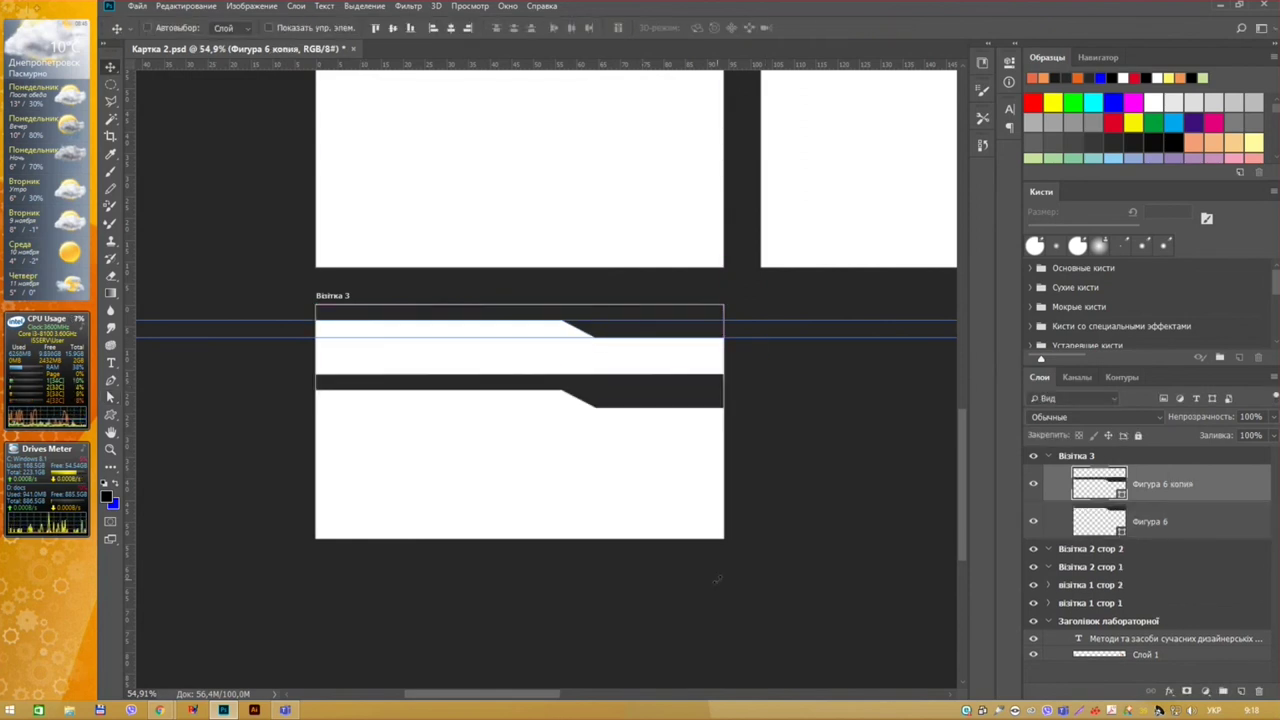
key(ctrl+t)
right_click(744, 546)
click(718, 564)
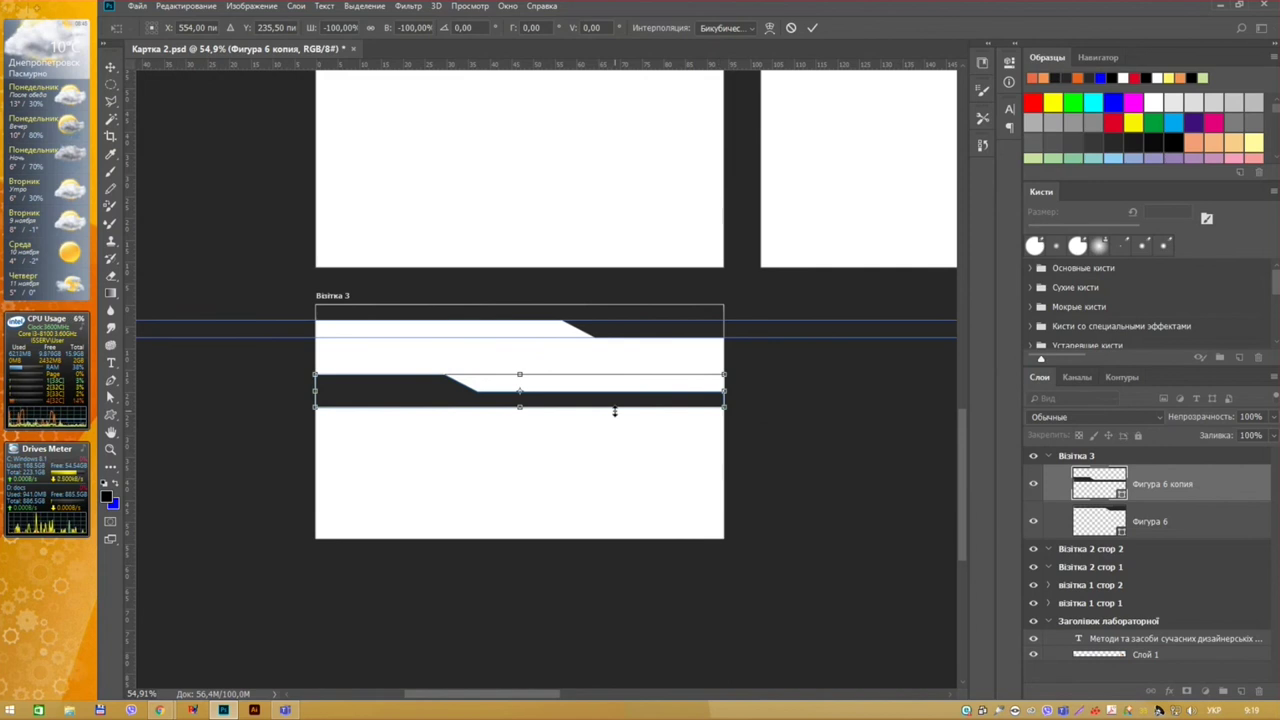
key(Return)
key(shift+Down)
key(shift+Down)
key(shift+Down)
key(shift+Down)
key(shift+Down)
key(shift+Down)
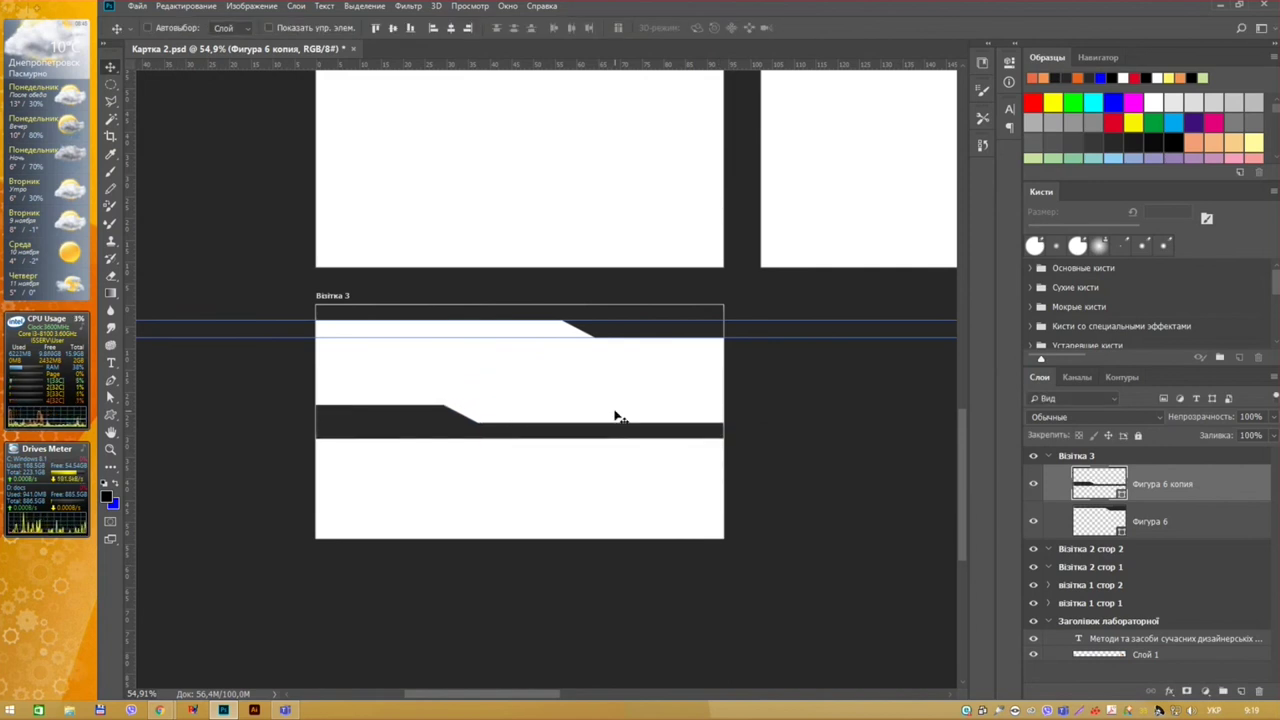
Reshape the lower band: shift its step right and extend it down to a bottom guide
key(a)
drag(478, 424, 595, 431)
drag(724, 437, 726, 540)
drag(540, 63, 574, 524)
key(p)
scroll(580, 535, up, 5)
right_click(111, 380)
click(195, 444)
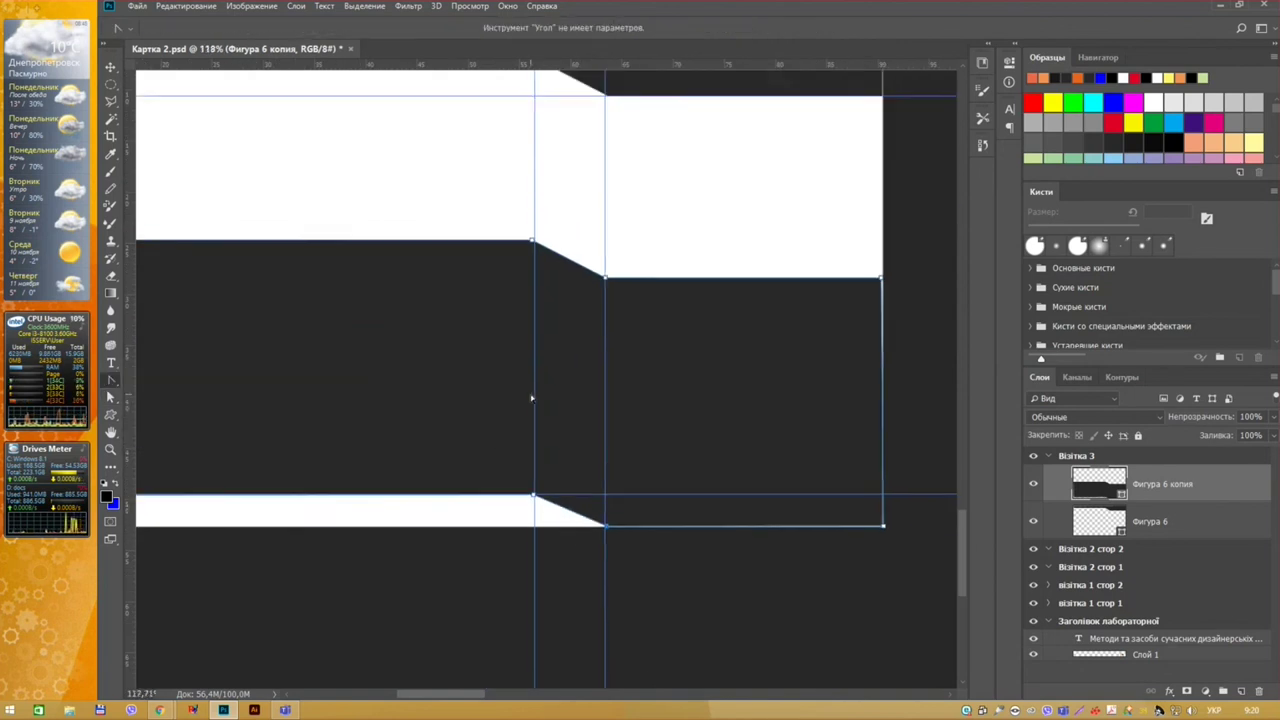
scroll(623, 329, down, 3)
scroll(573, 315, down, 2)
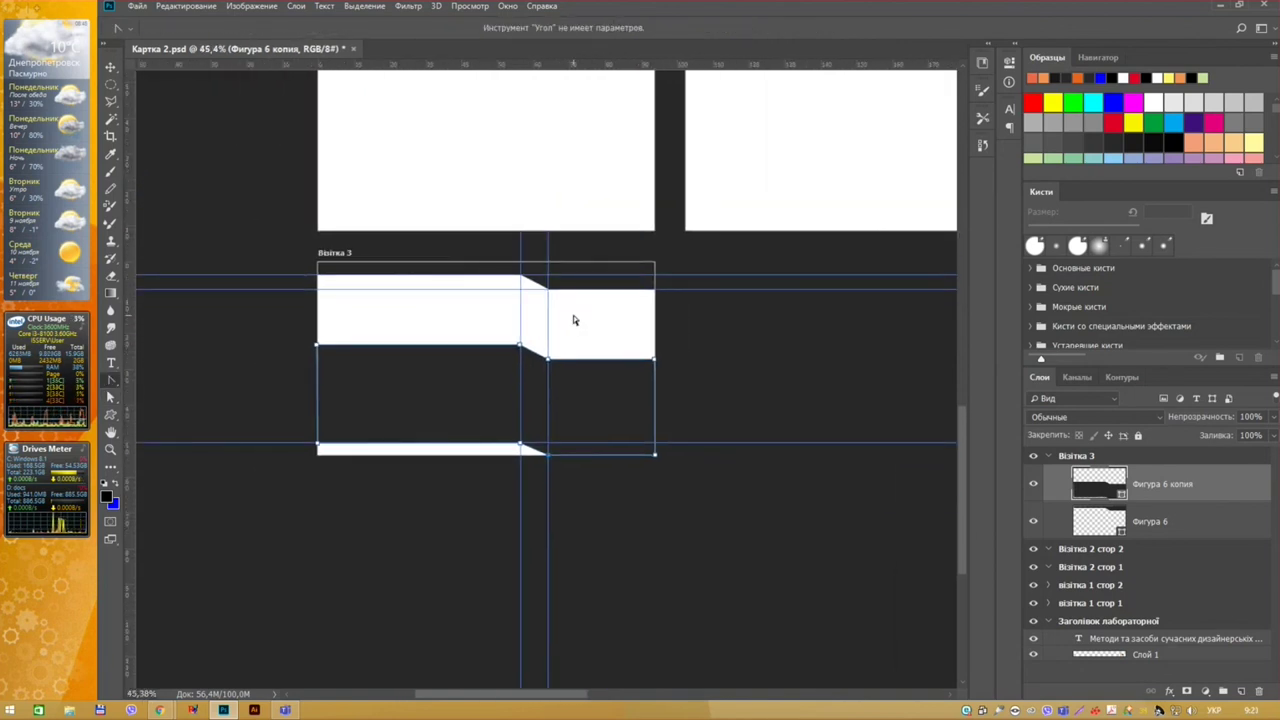
Duplicate the dark band, fill the copy orange, and offset it as a stepped stripe
key(ctrl+j)
double_click(1098, 484)
click(1193, 143)
key(Return)
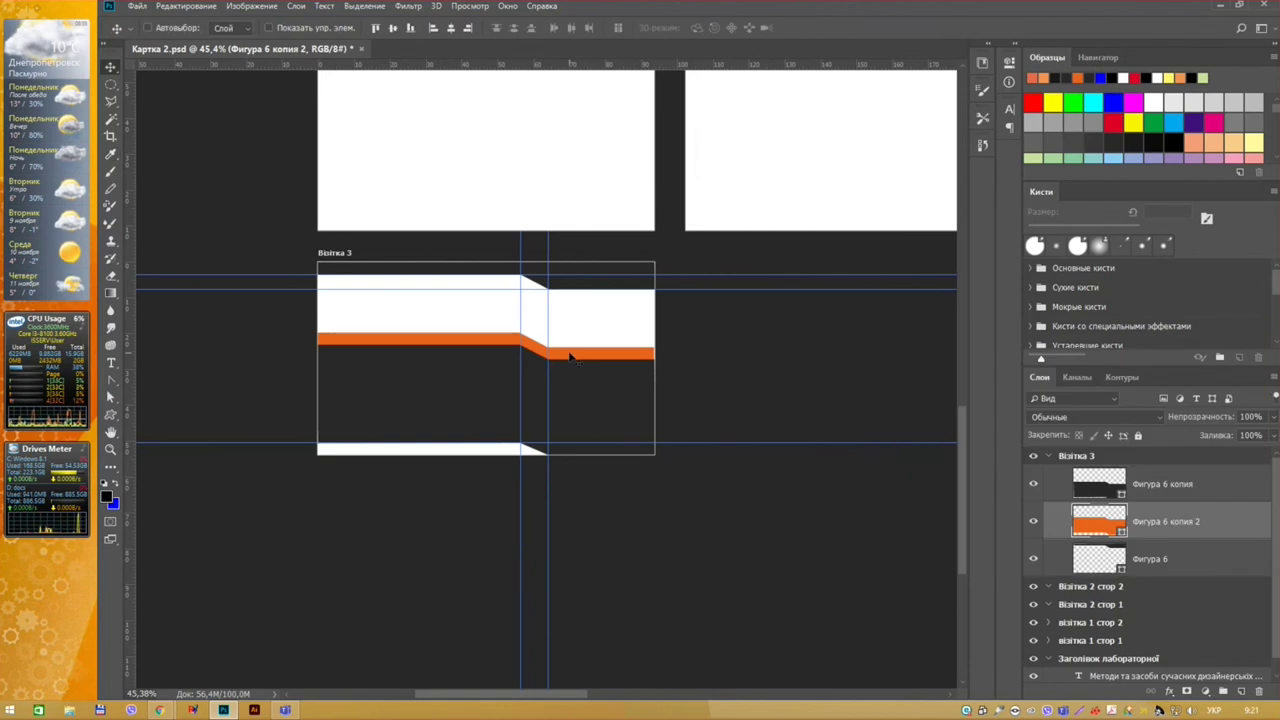
mouse_move(571, 351)
mouse_down()
mouse_move(571, 290)
mouse_move(606, 449)
mouse_up()
Copy the department logo onto Візітка 3's white band
scroll(606, 434, down, 2)
mouse_move(460, 166)
mouse_down()
mouse_move(425, 521)
mouse_move(425, 457)
mouse_up()
scroll(428, 465, up, 2)
scroll(428, 455, up, 1)
Draw a globe icon in the dark area of card 3 with the Custom Shape tool
scroll(470, 455, down, 1)
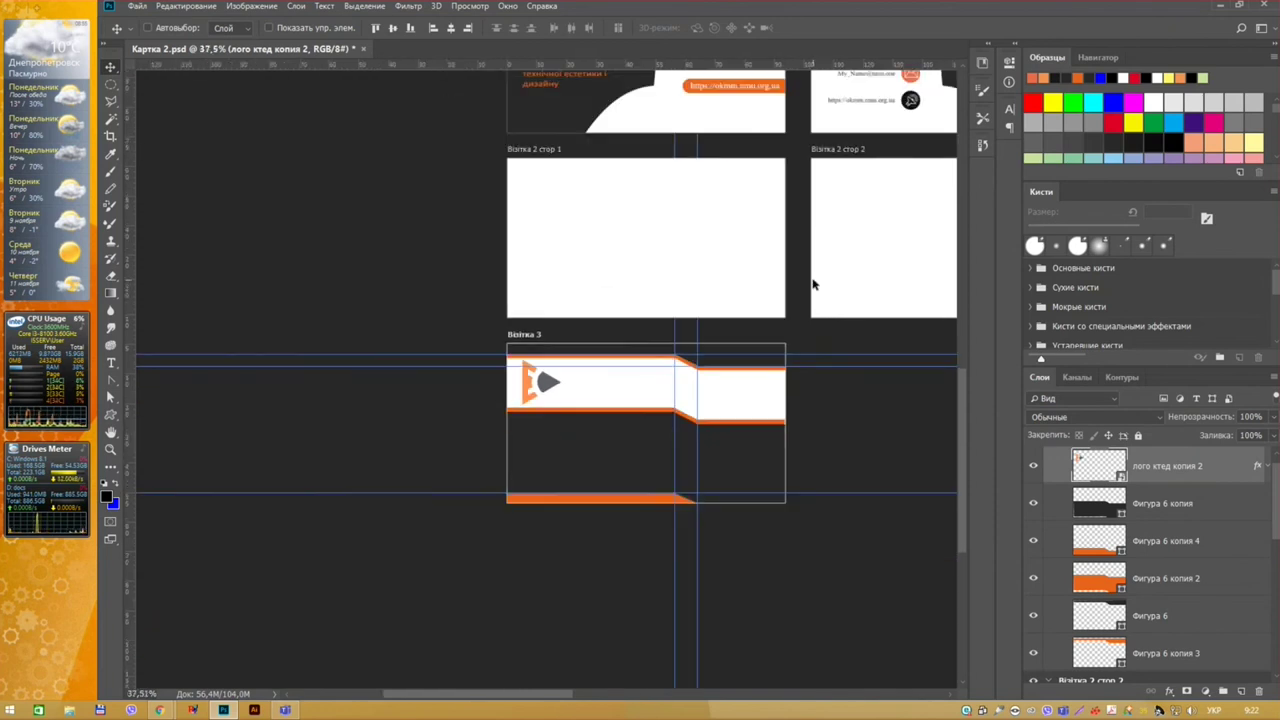
scroll(500, 420, up, 1)
scroll(500, 430, up, 1)
key(u)
drag(382, 406, 424, 448)
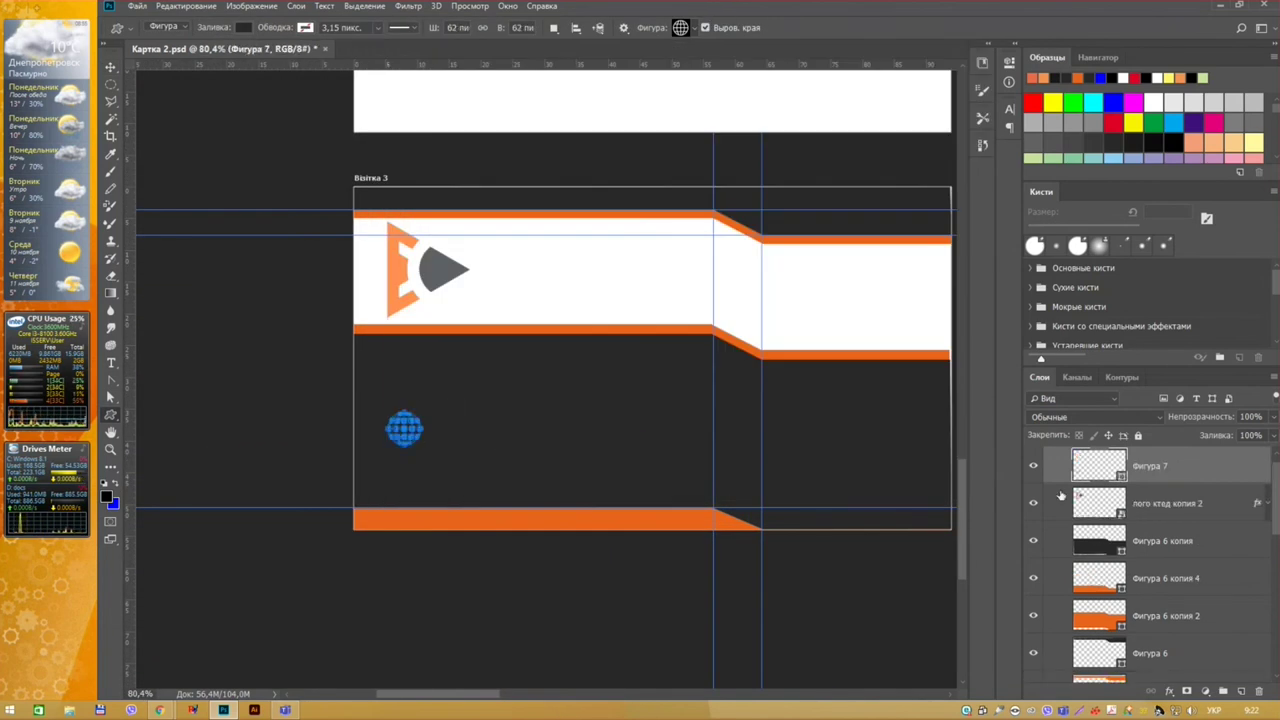
Copy the phone icon from the finished card onto card 3
click(680, 27)
scroll(756, 235, up, 1)
key(v)
drag(756, 235, 390, 500)
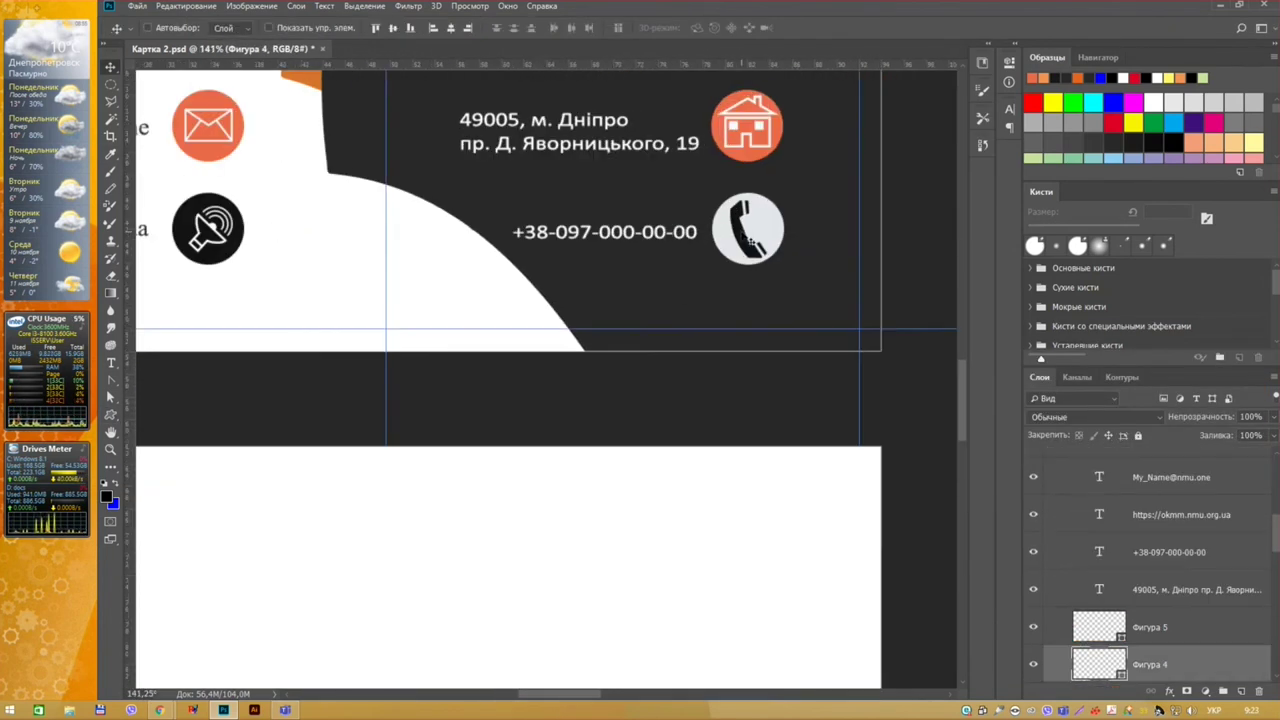
scroll(329, 577, down, 3)
scroll(390, 500, up, 2)
scroll(390, 500, up, 3)
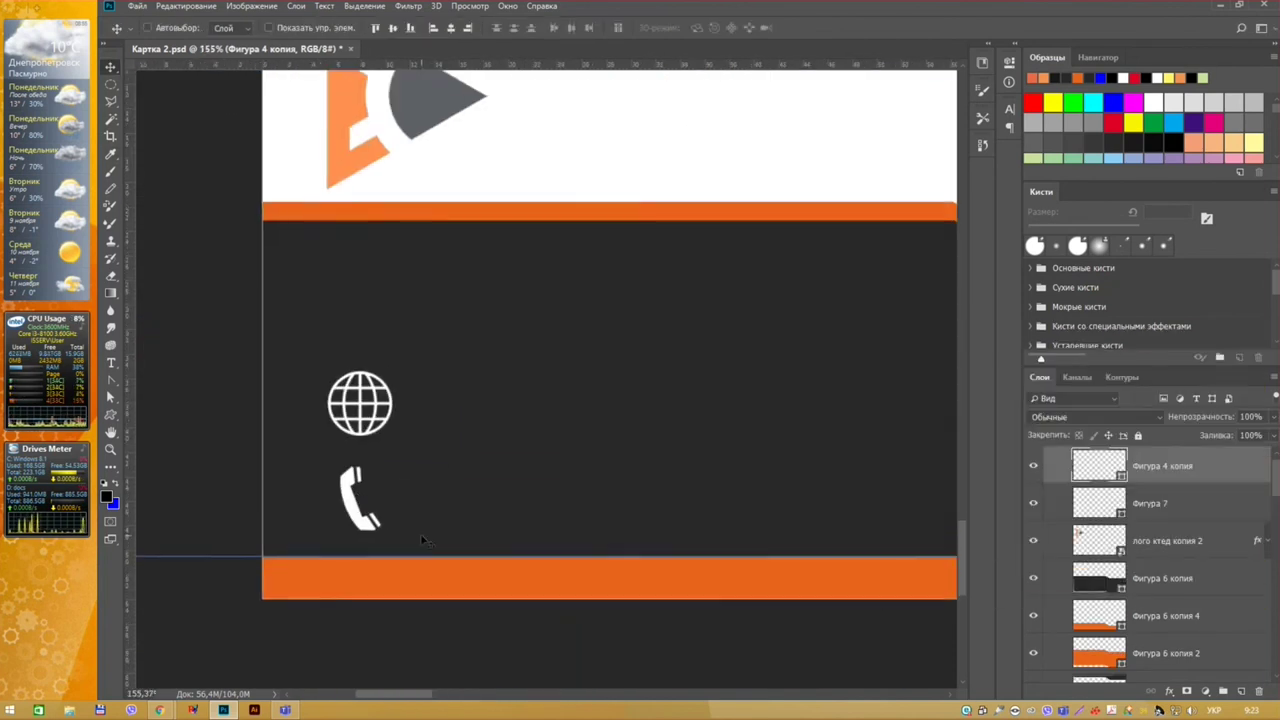
scroll(611, 120, down, 3)
Browse the custom shapes list
key(u)
click(680, 27)
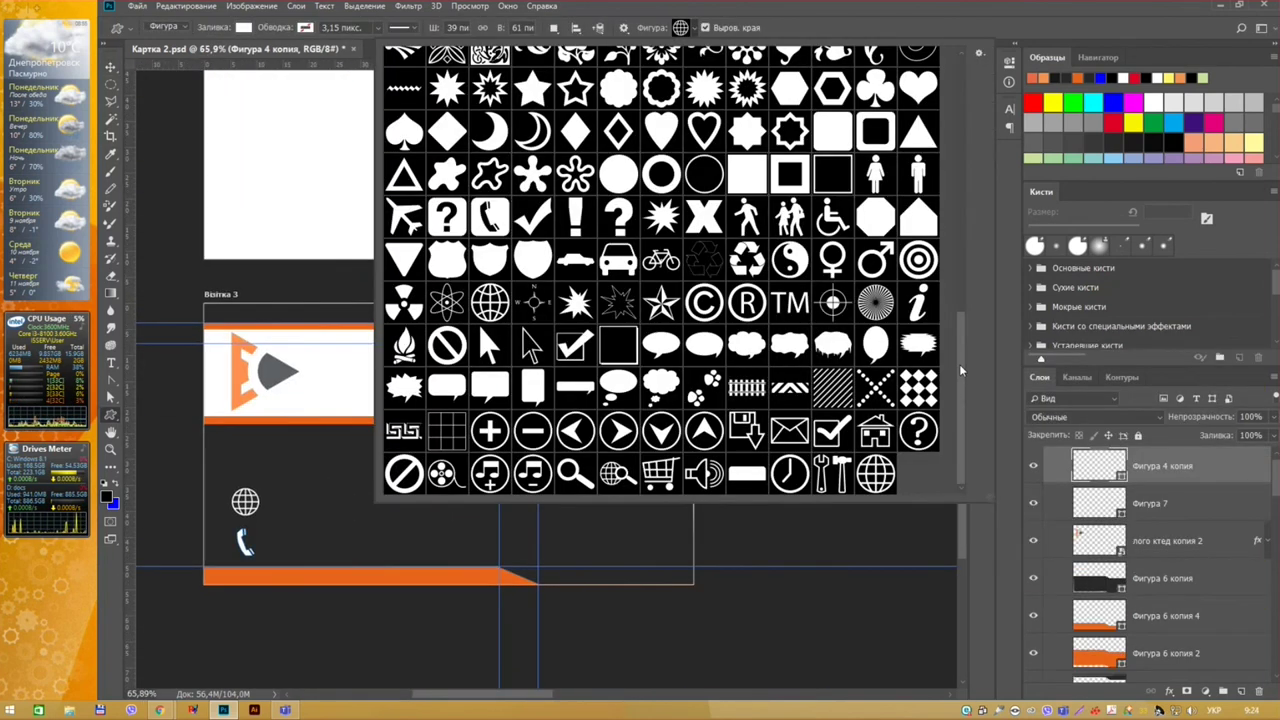
drag(960, 371, 1003, 110)
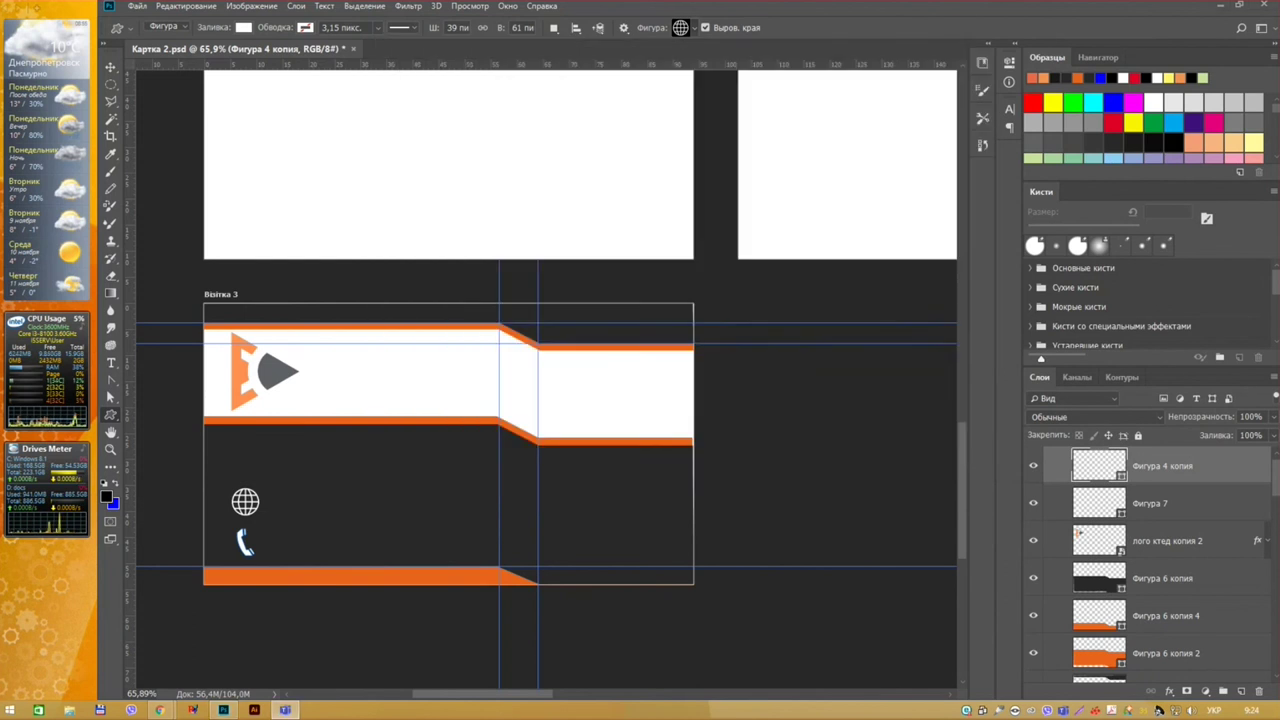
scroll(235, 462, up, 2)
Build a location pin from an ellipse with a small black inner circle
right_click(110, 415)
click(190, 438)
mouse_move(239, 450)
mouse_down()
mouse_move(272, 482)
mouse_move(254, 490)
mouse_up()
key(v)
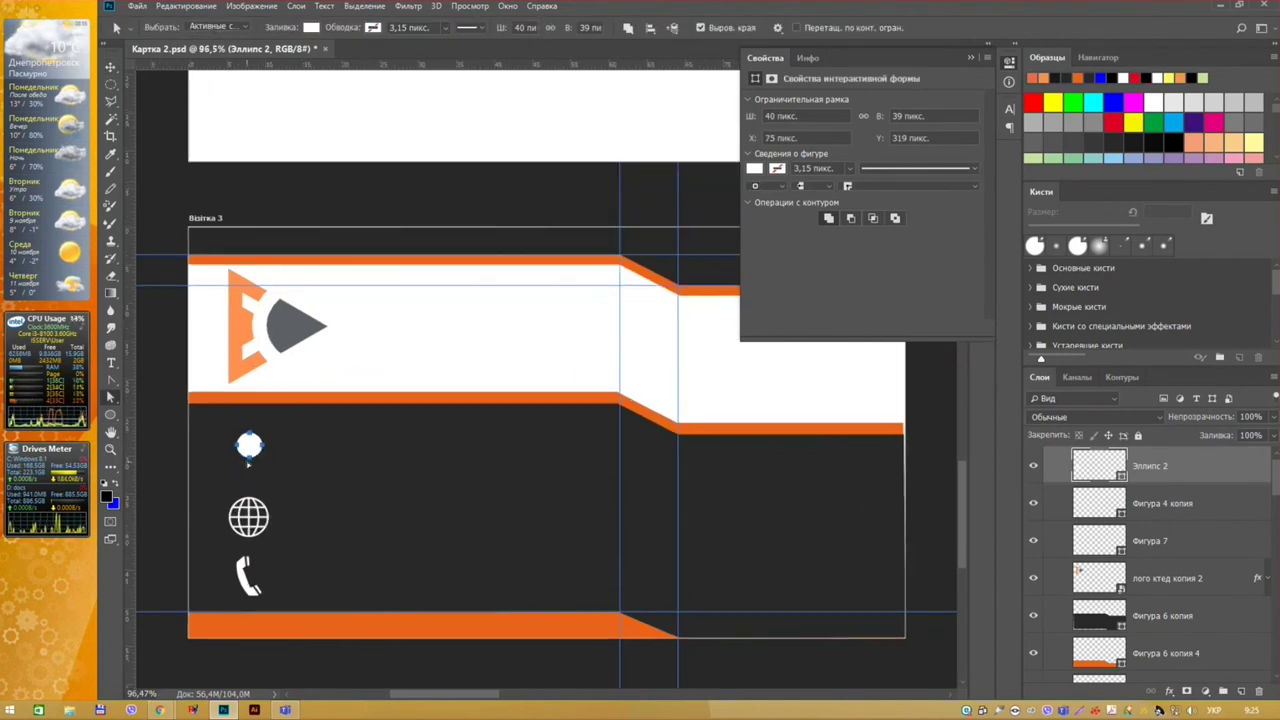
scroll(257, 482, up, 2)
key(u)
drag(244, 429, 260, 445)
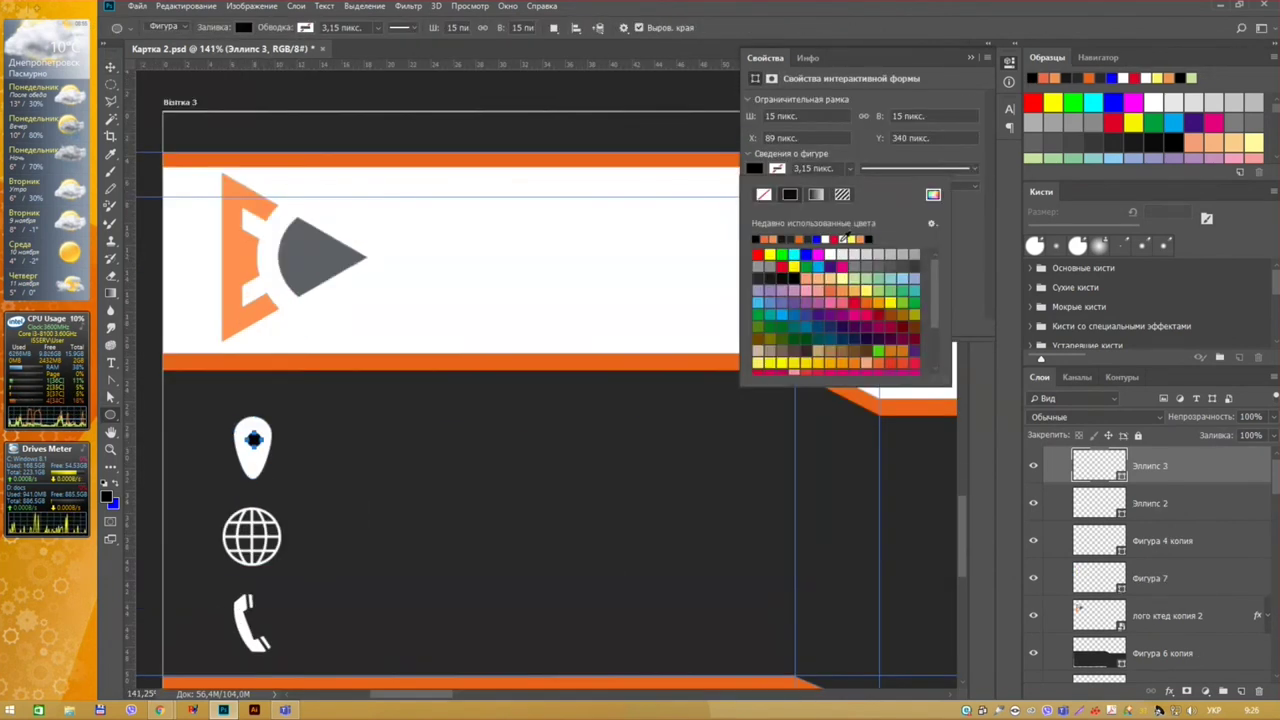
shift+click(1177, 502)
Group the pin's shapes as 'локация'
key(ctrl+g)
text(ия)
key(Return)
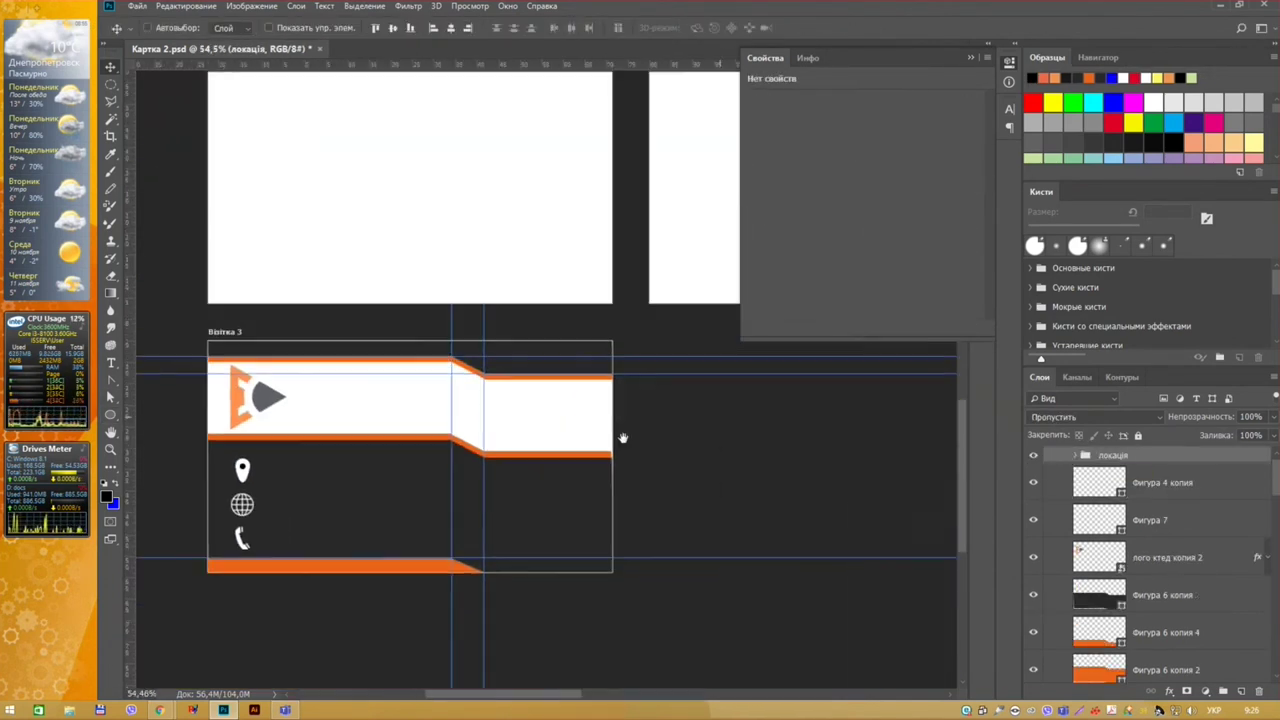
scroll(235, 486, down, 4)
ctrl+click(258, 395)
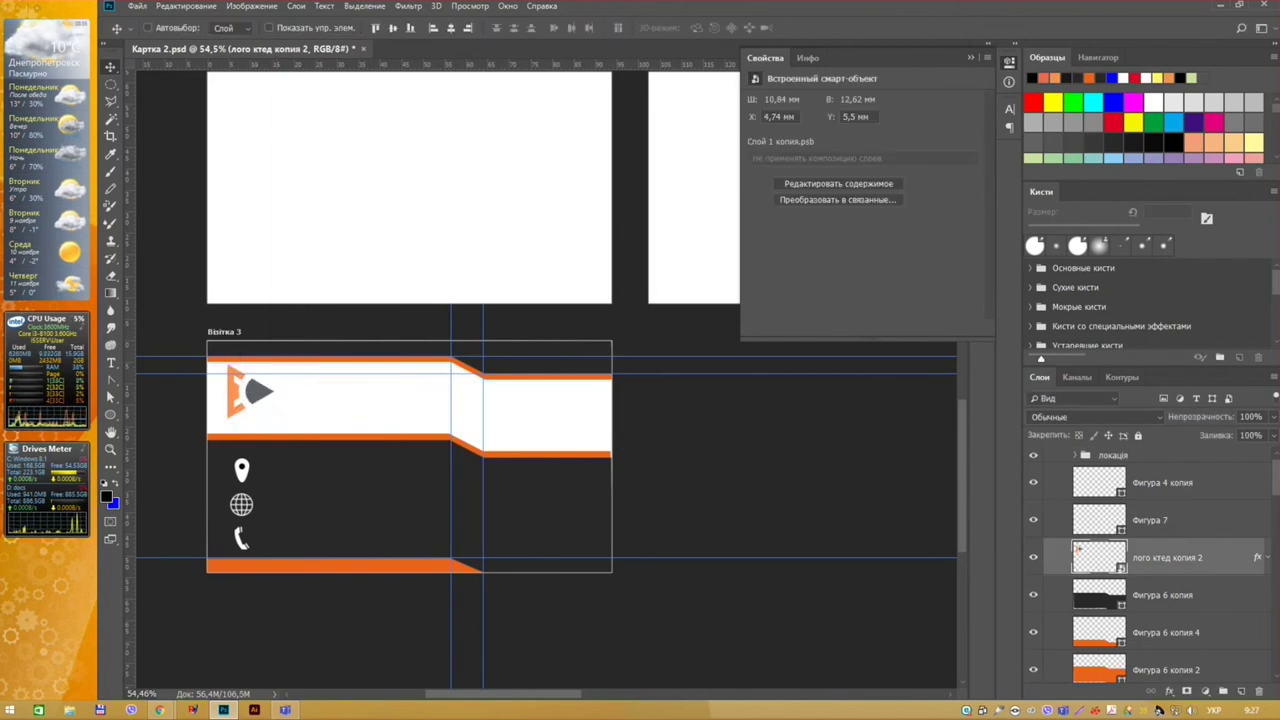